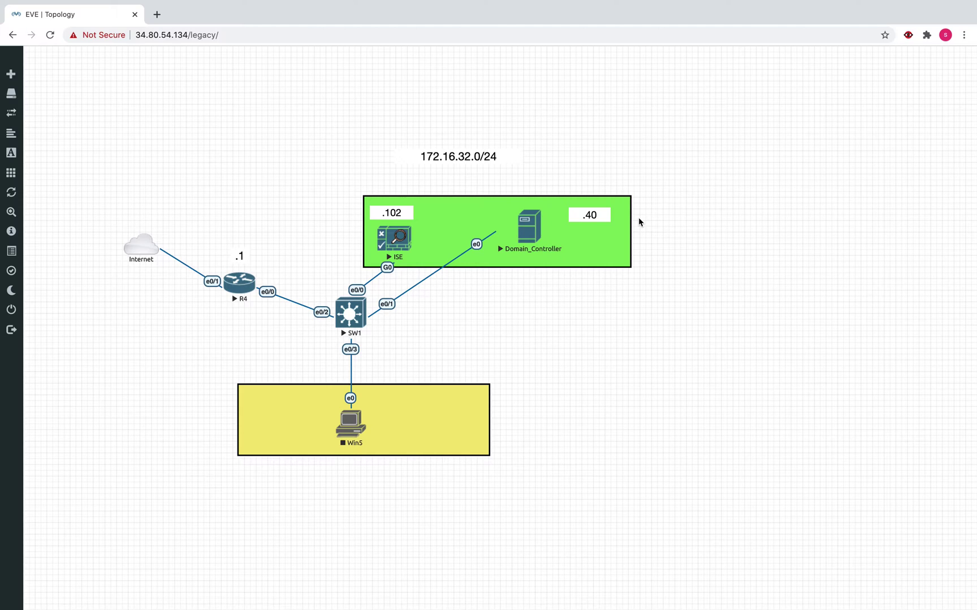
Step: Switch to the remote desktop session showing the Identity Services Engine dashboard at 172.16.32.102
key("ctrl+Up")
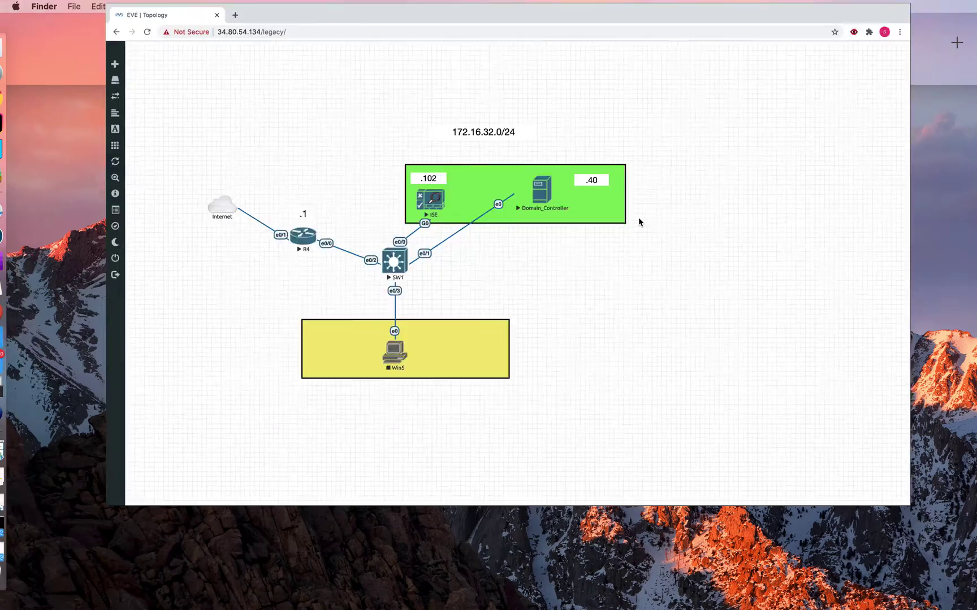
left_click(472, 35)
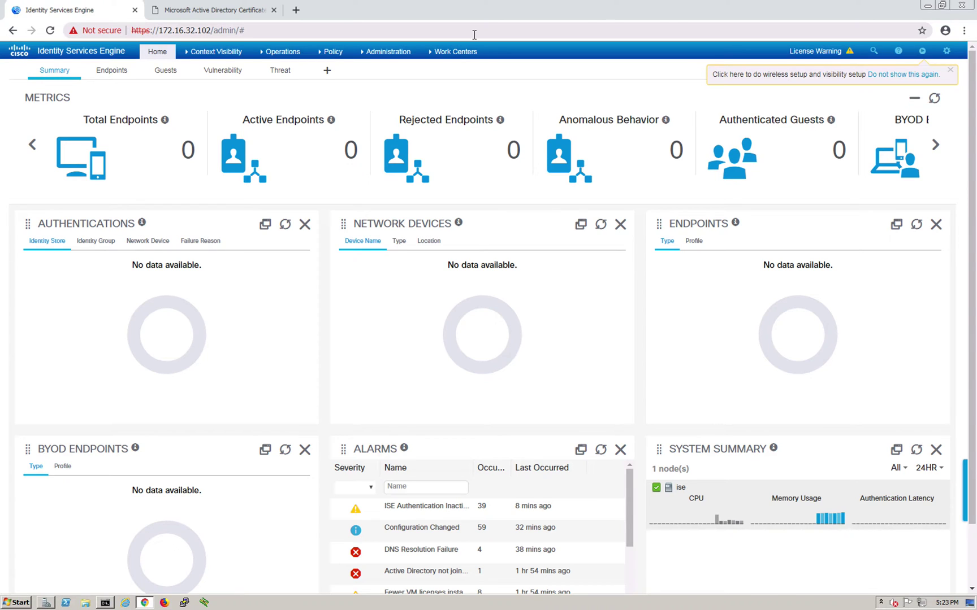
left_click(373, 52)
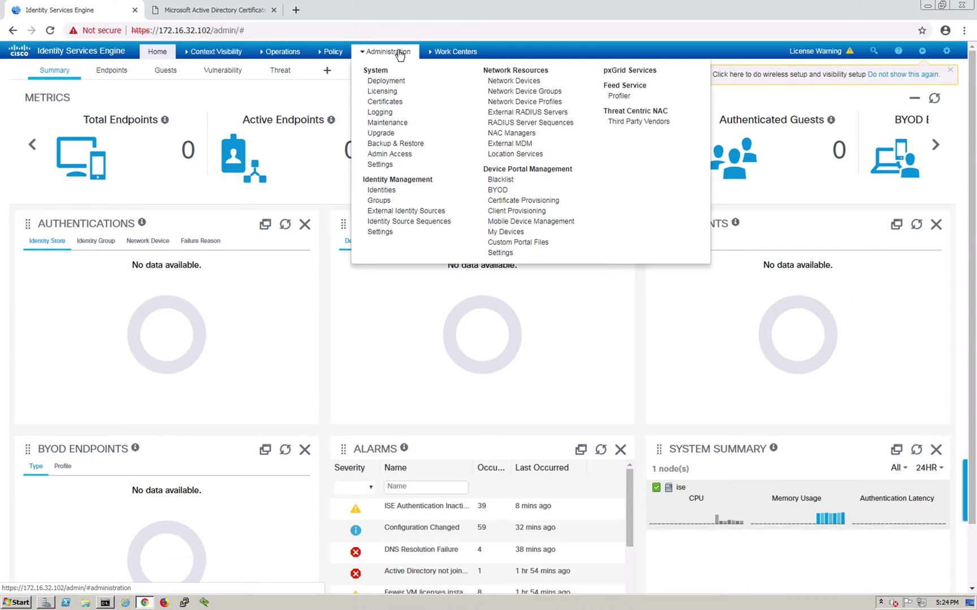
left_click(136, 30)
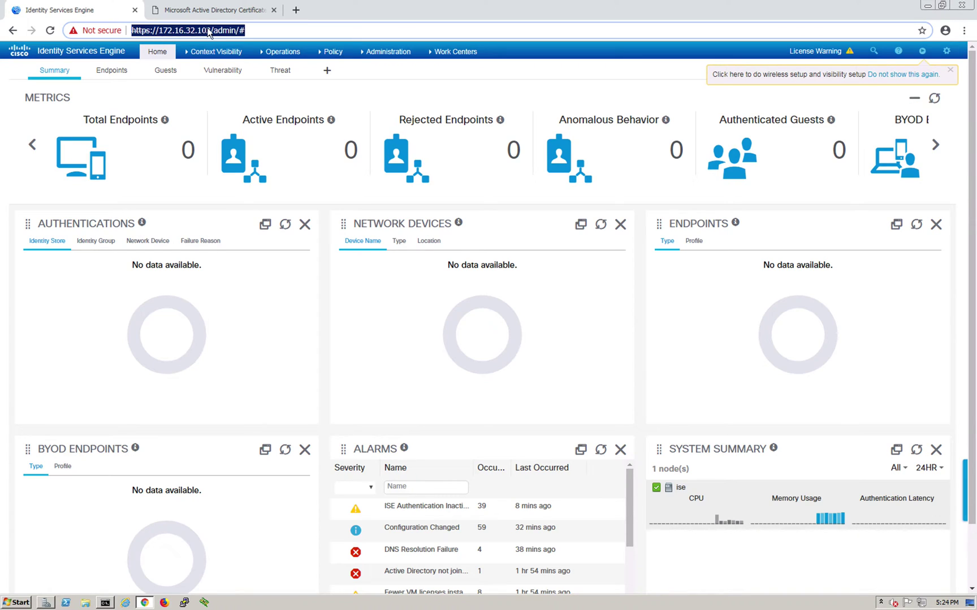
left_click(257, 28)
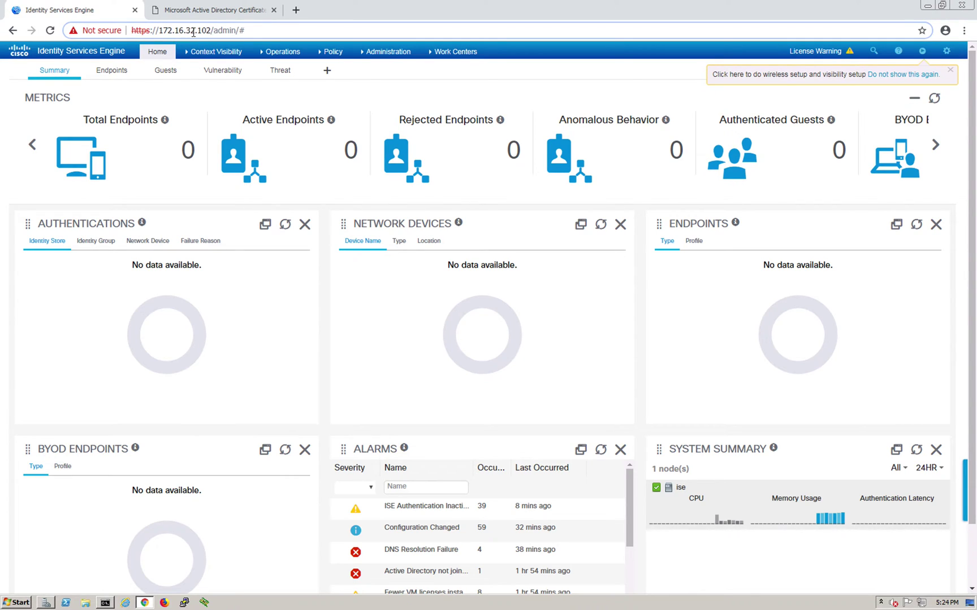
Step: Open the Trusted Certificates list in the system certificate administration of ISE
left_click(280, 51)
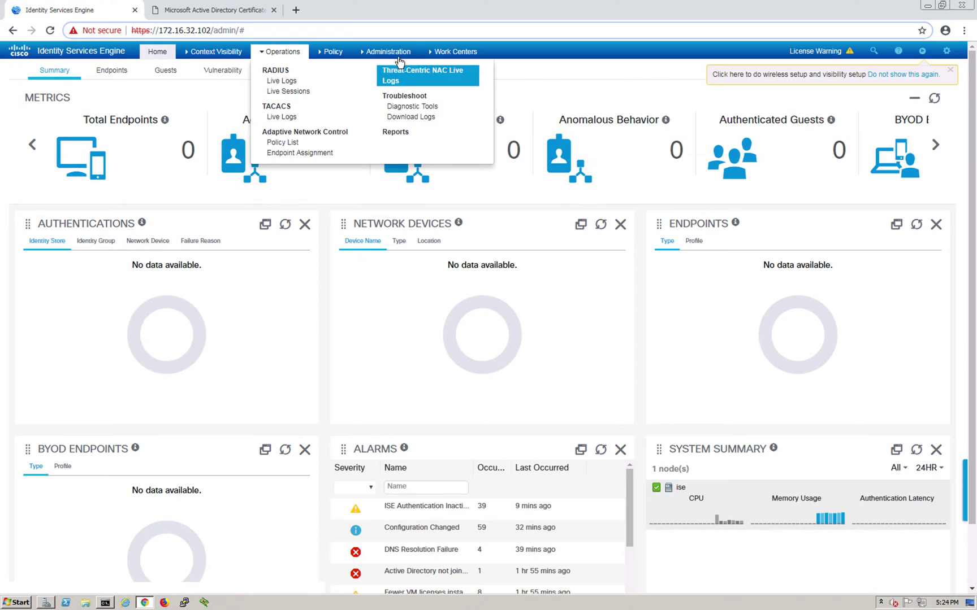
left_click(400, 53)
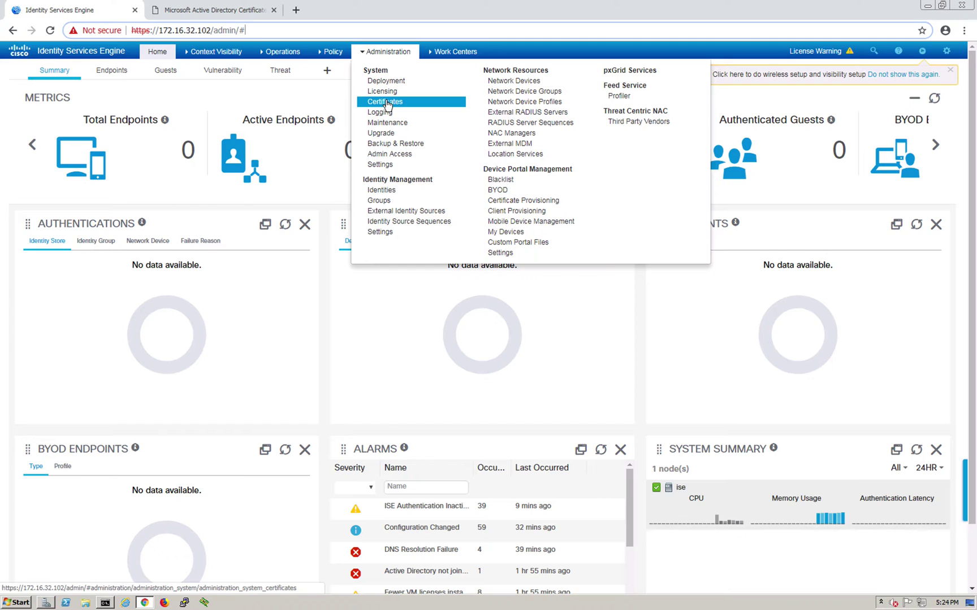
mouse_move(558, 4)
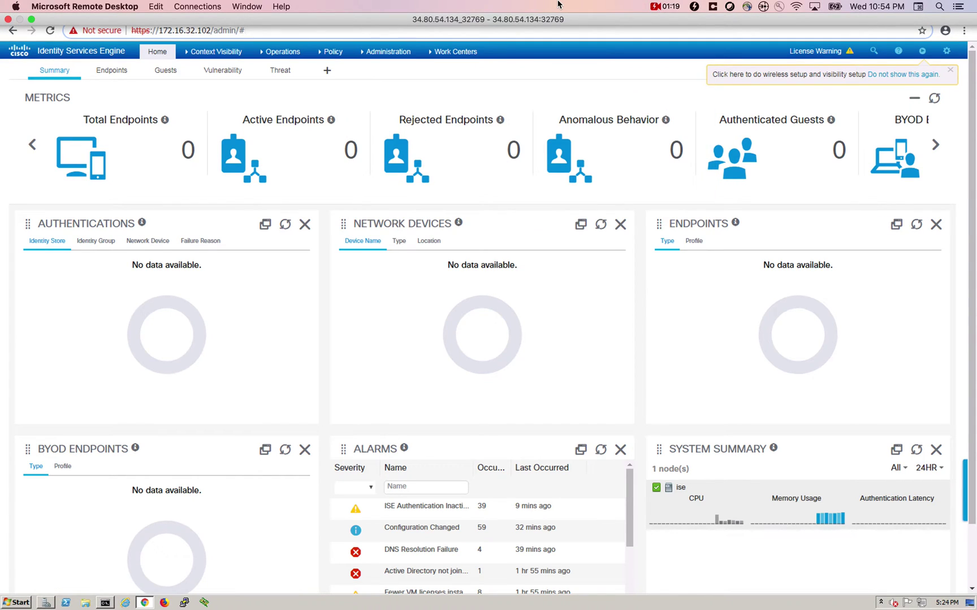
mouse_move(388, 52)
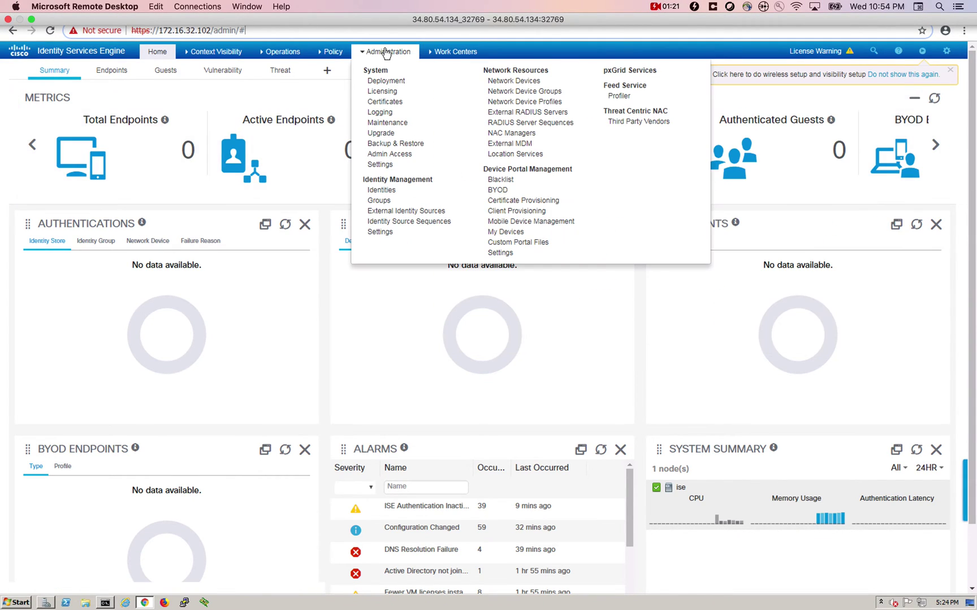
left_click(383, 102)
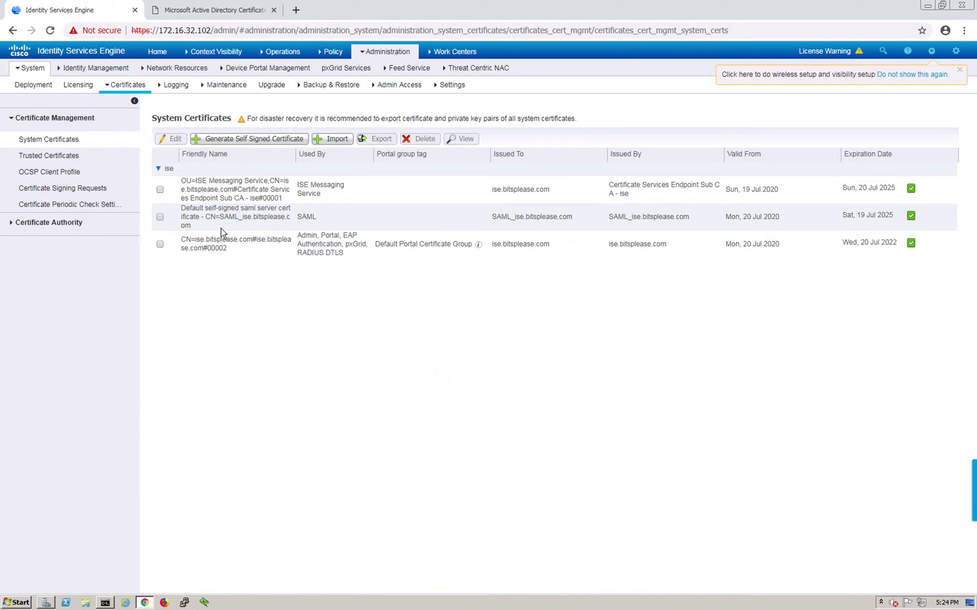
left_click(48, 161)
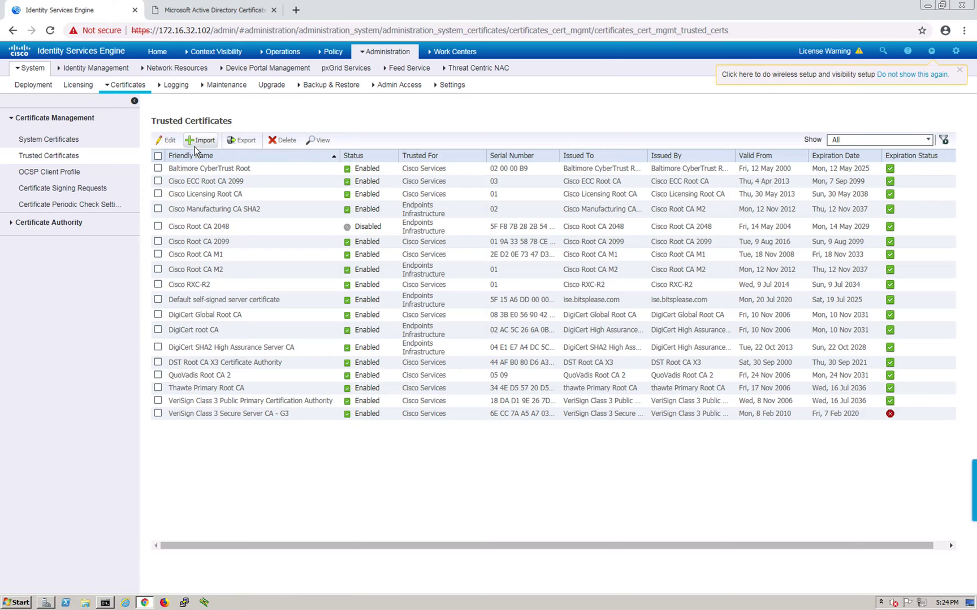
left_click(666, 10)
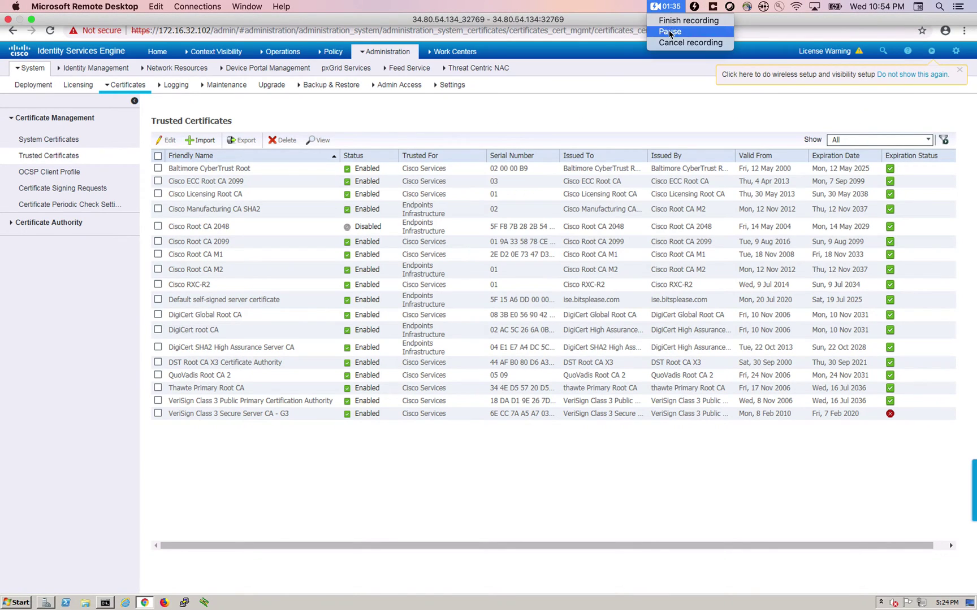
left_click(665, 10)
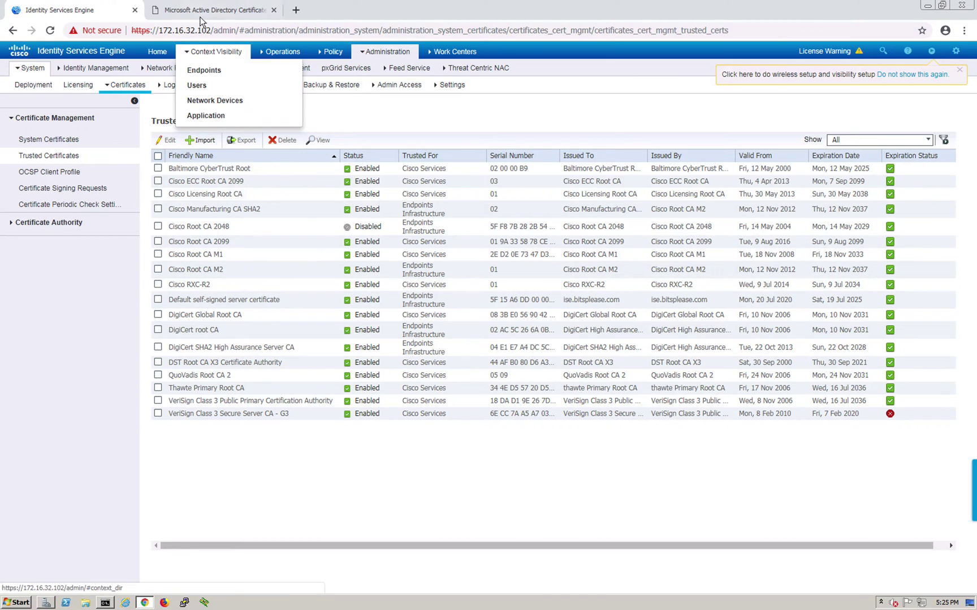
Step: Switch to the Active Directory Certificate Services page and review the DNS, domain and certificate services roles in Server Manager
left_click(217, 10)
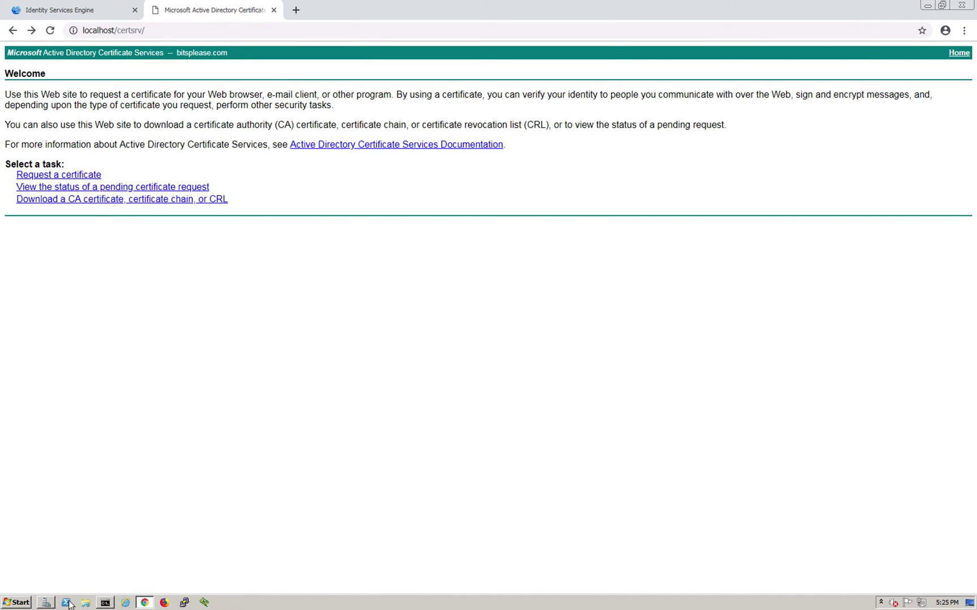
left_click(45, 602)
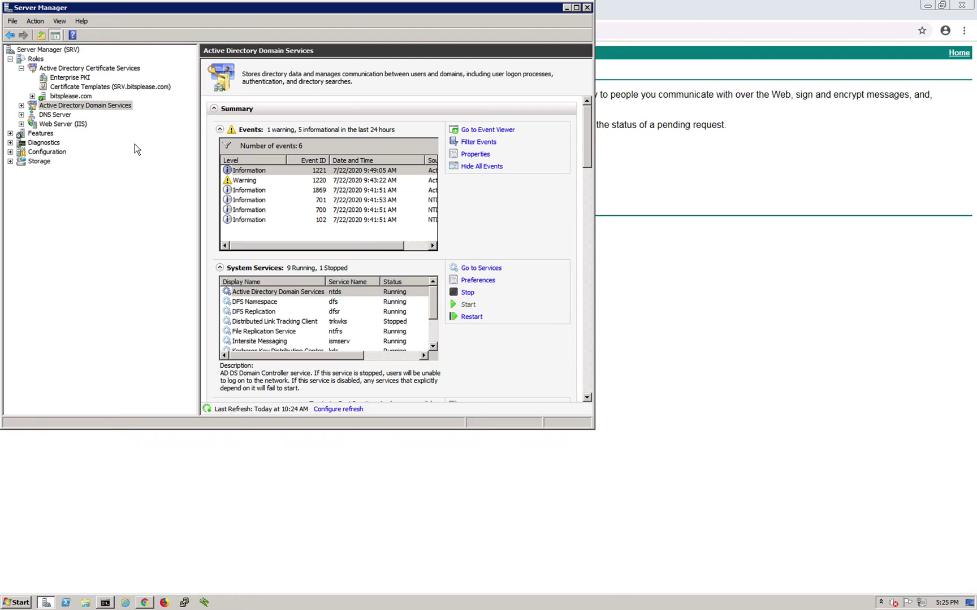
left_click(21, 68)
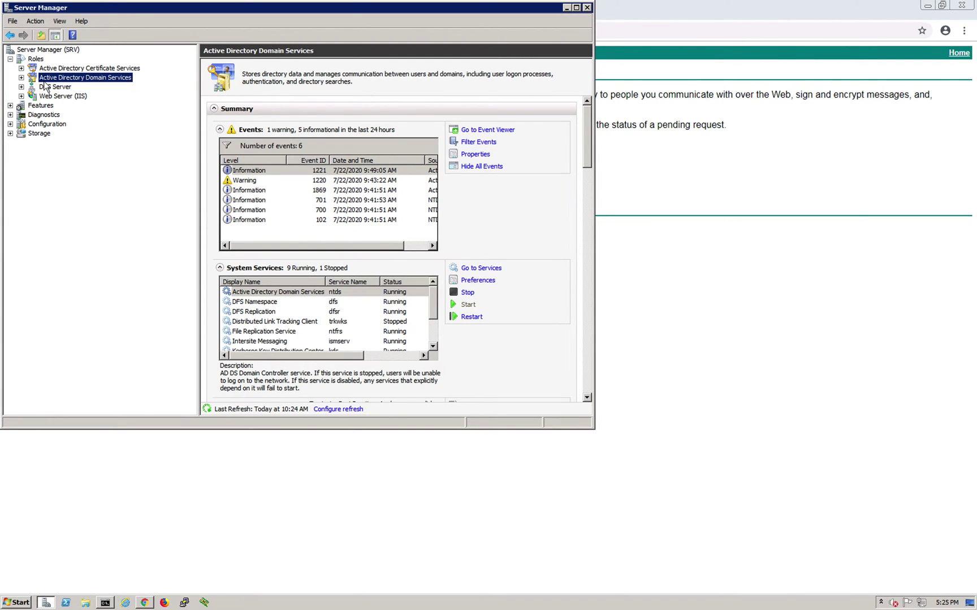
left_click(46, 86)
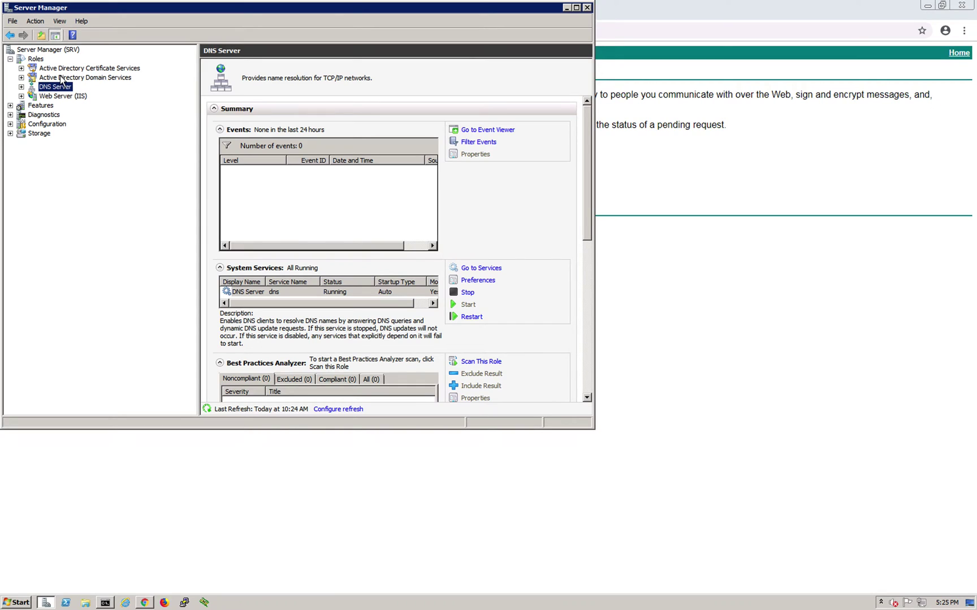
left_click(61, 79)
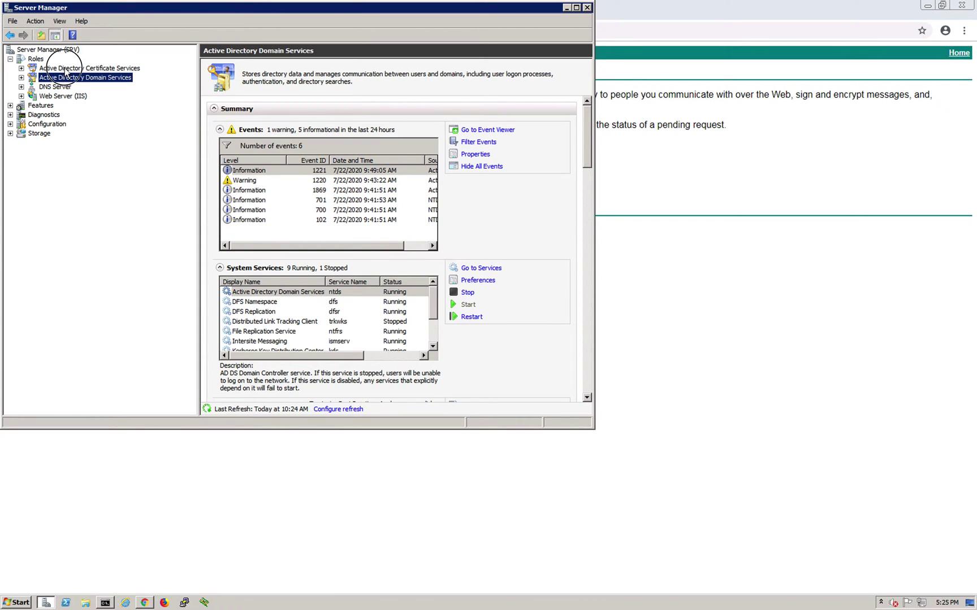
left_click(65, 69)
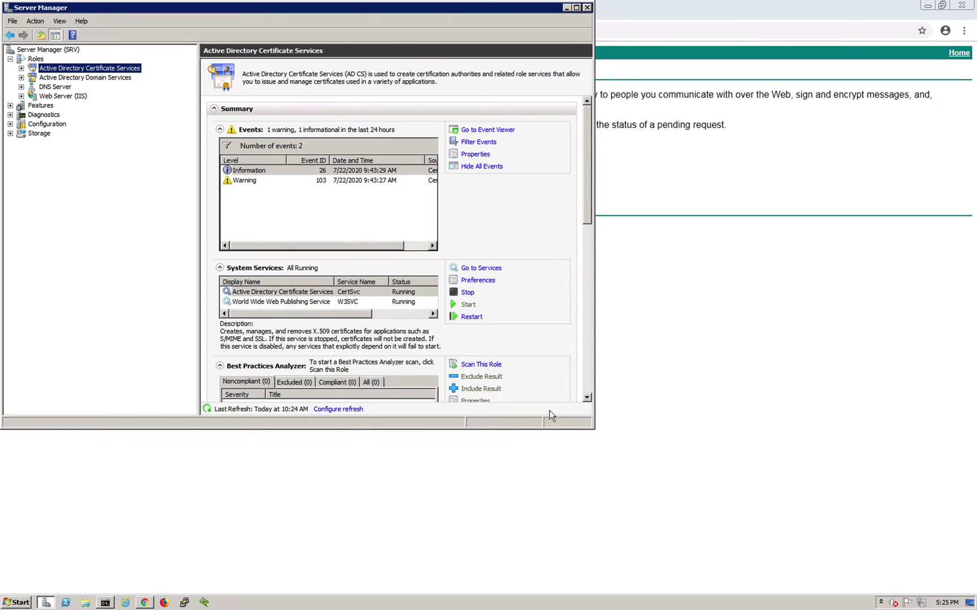
left_click(705, 403)
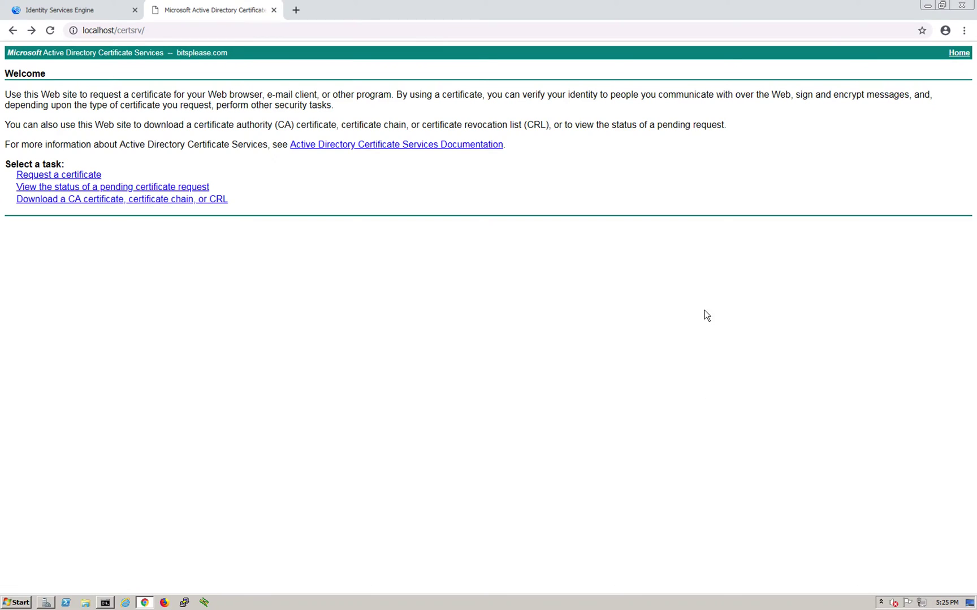
Step: Download the CA certificate from the certificate services site with Base 64 encoding and keep the certnew.cer file
left_click(137, 31)
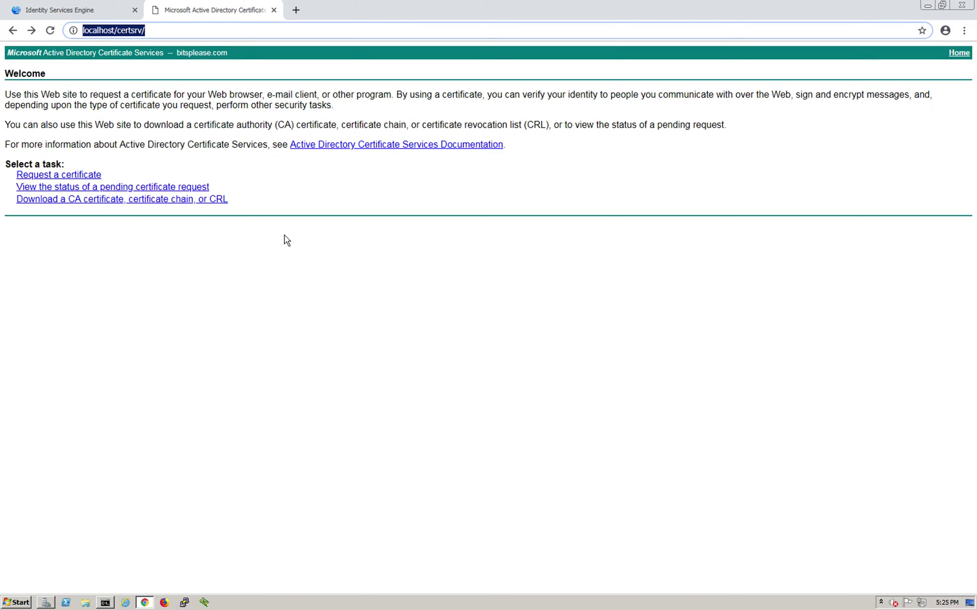
left_click(552, 218)
left_click(63, 202)
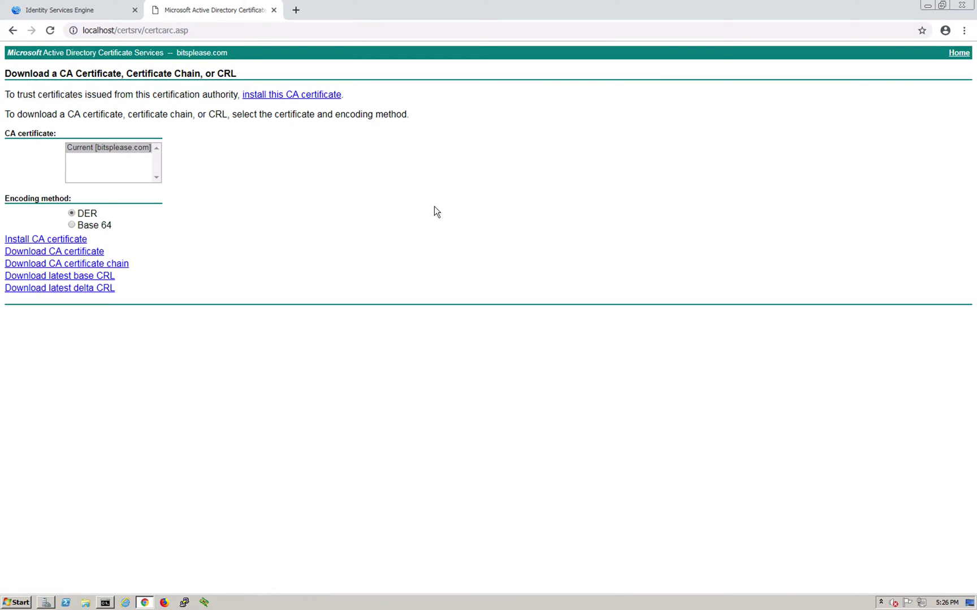
left_click(73, 226)
left_click(84, 252)
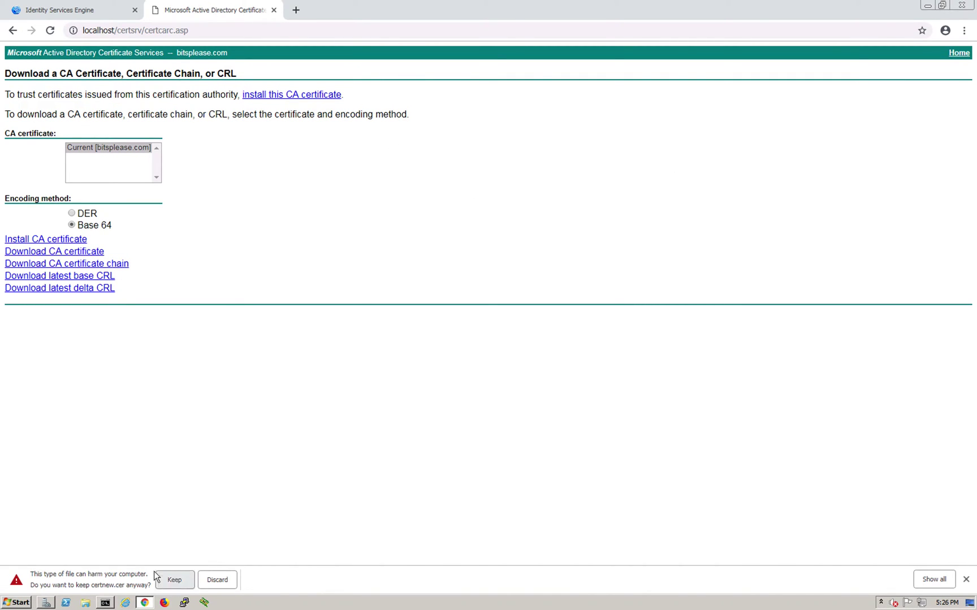
left_click(174, 580)
Step: Return to ISE, start a trusted certificate import and choose certnew from the Downloads folder as the certificate file
left_click(91, 12)
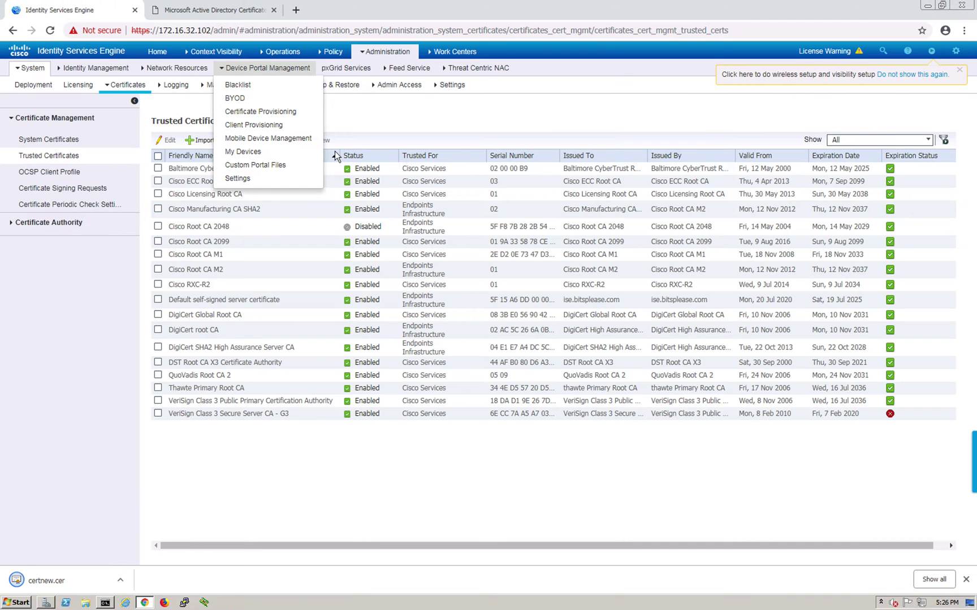
left_click(197, 140)
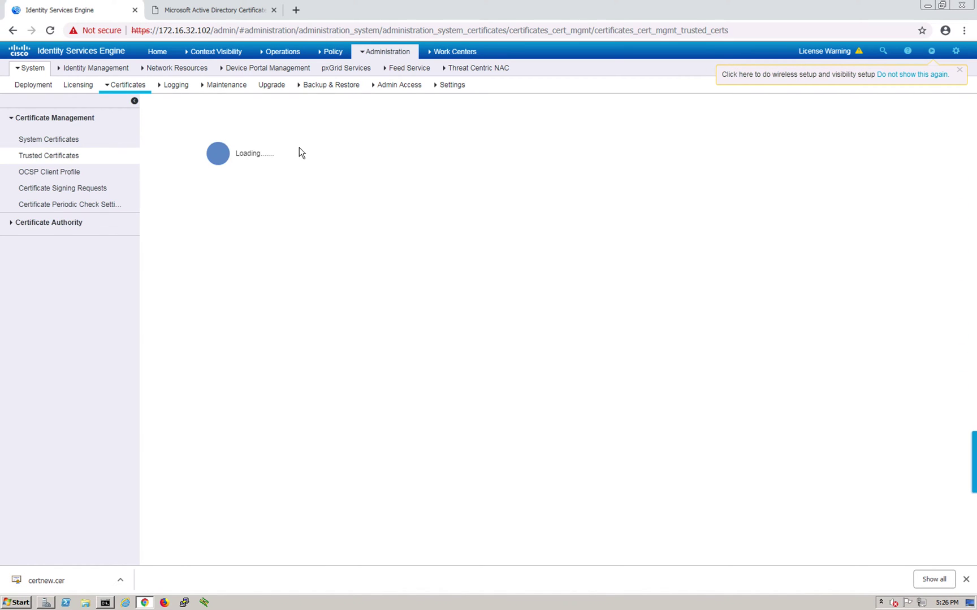
left_click(325, 132)
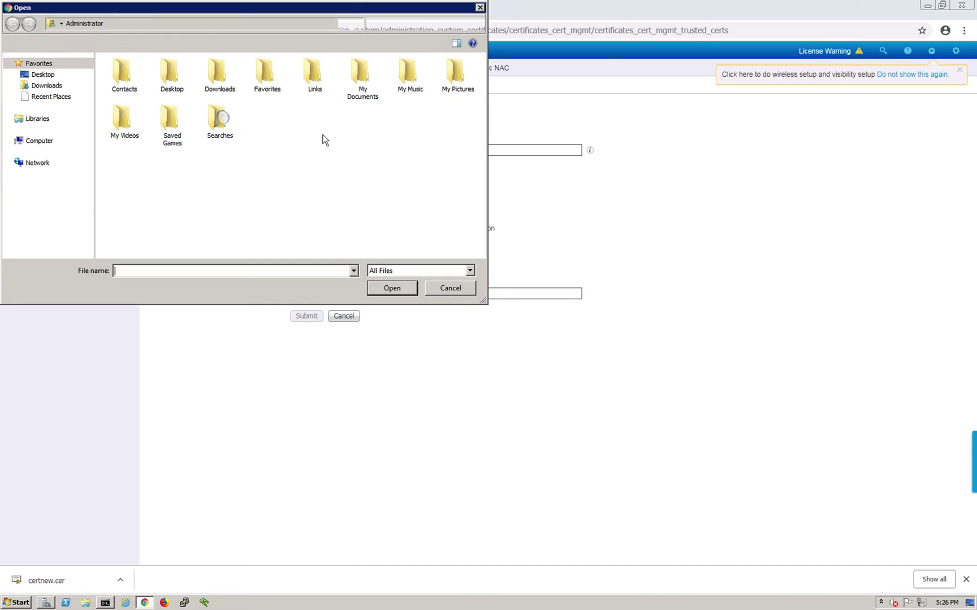
left_click(54, 86)
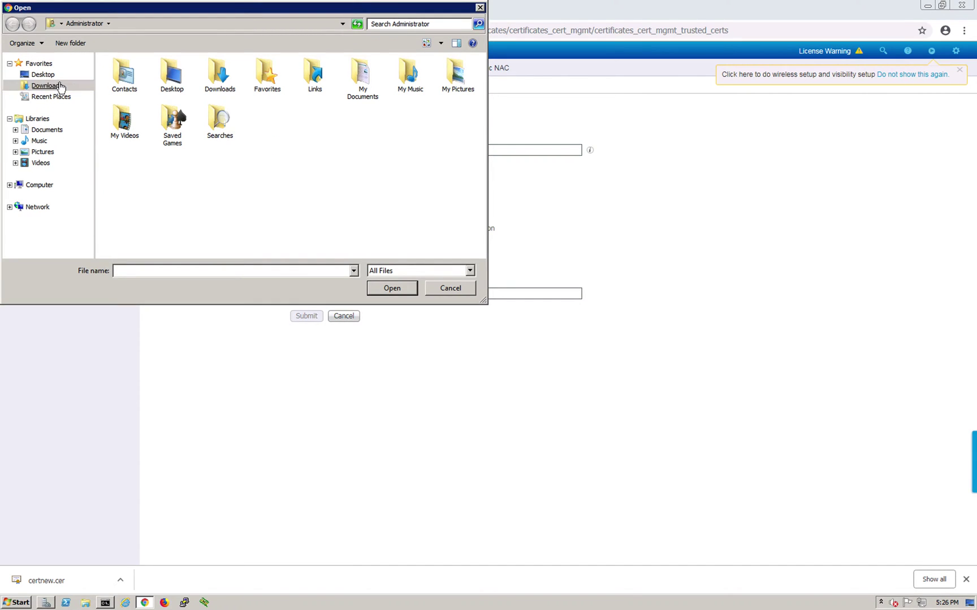
left_click(126, 78)
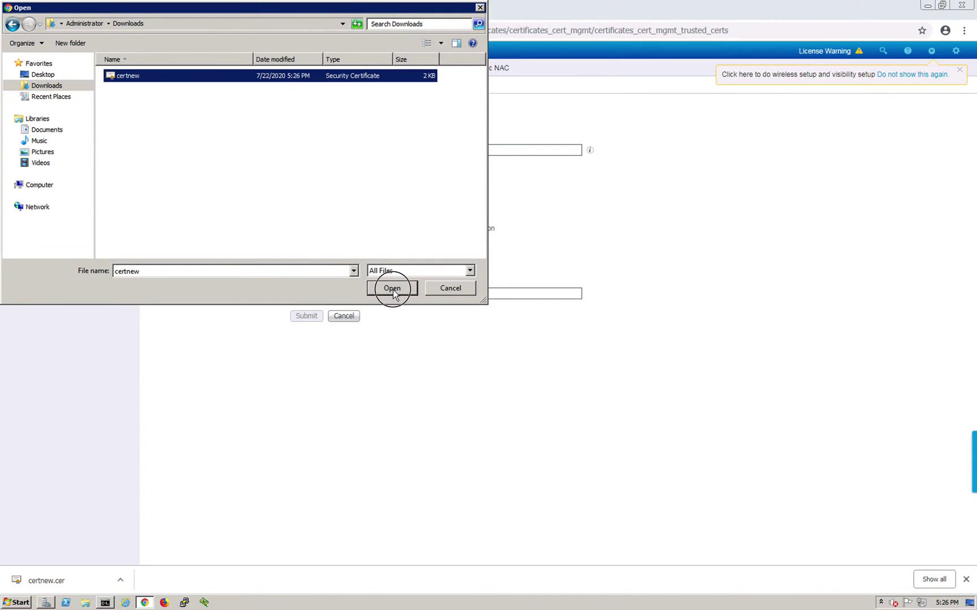
left_click(393, 289)
Step: Name the certificate CA-ROOT, trust it for client, Syslog, certificate-based admin and Cisco Services authentication, enable extension validation and submit the import
left_click(350, 150)
type("CA-ROOT")
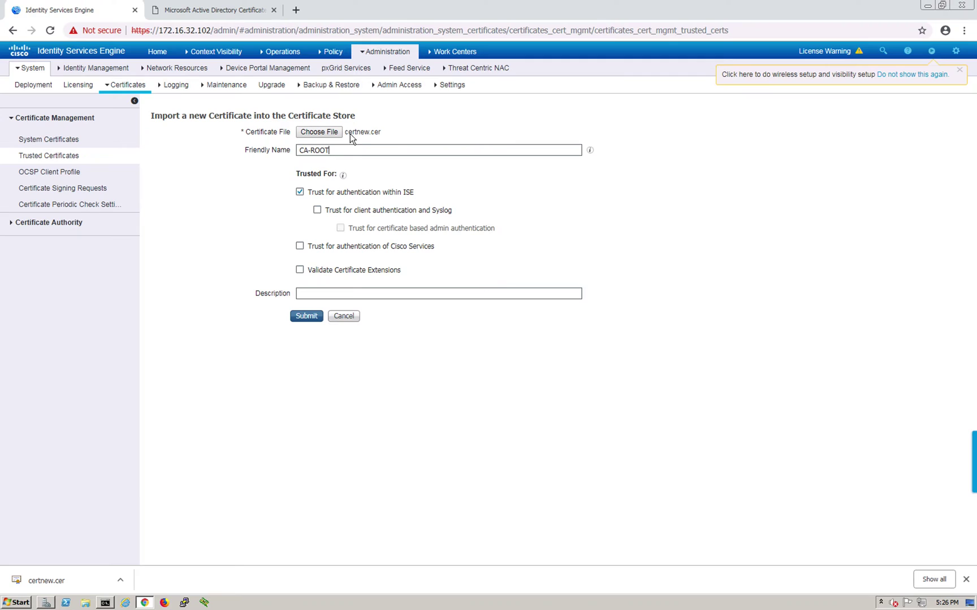
left_click(318, 211)
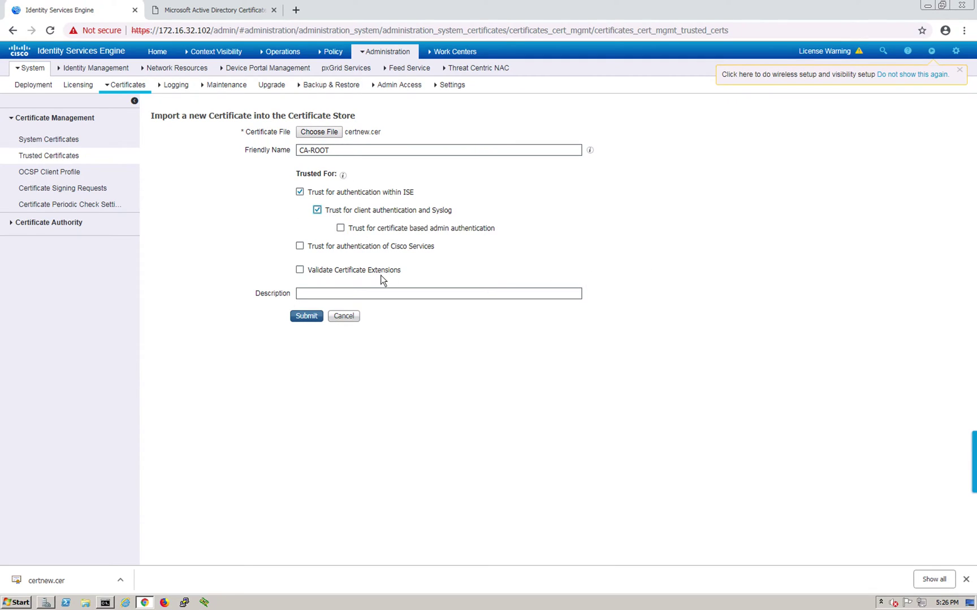
left_click(301, 247)
left_click(300, 270)
left_click(501, 295)
left_click(316, 316)
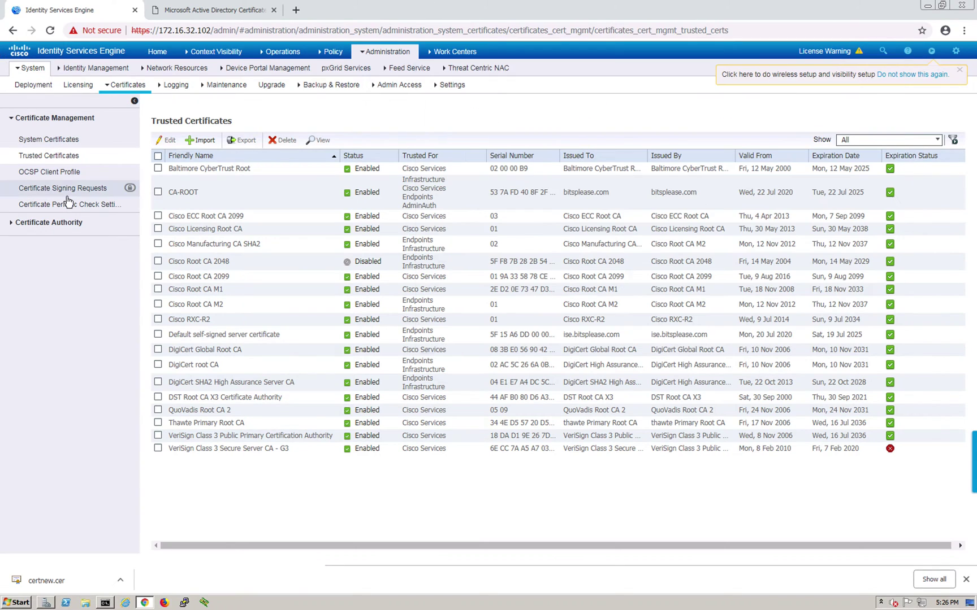
Step: Start a new certificate signing request in ISE, keep its usage as Multi-Use and include the ise node
left_click(68, 190)
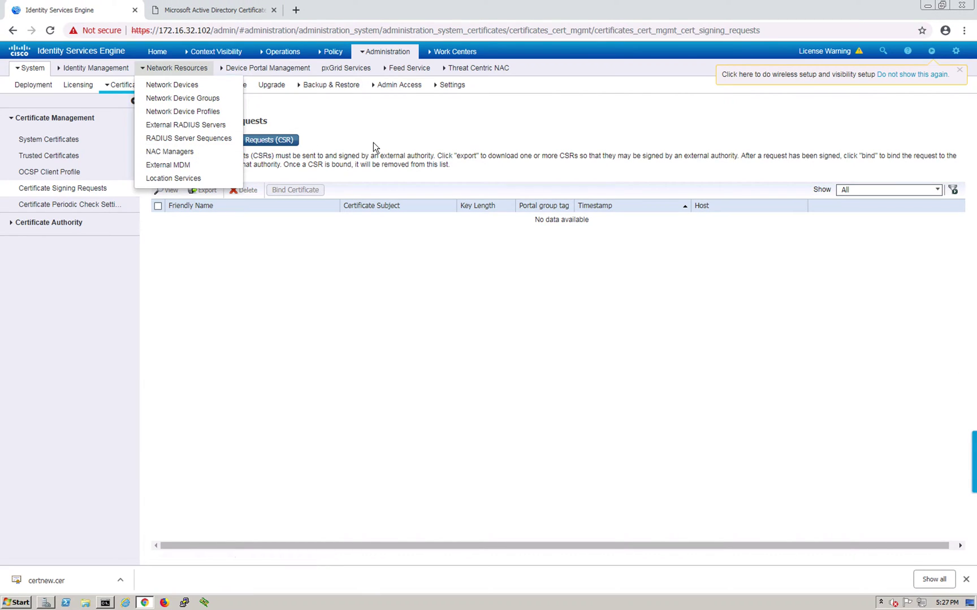
left_click(259, 141)
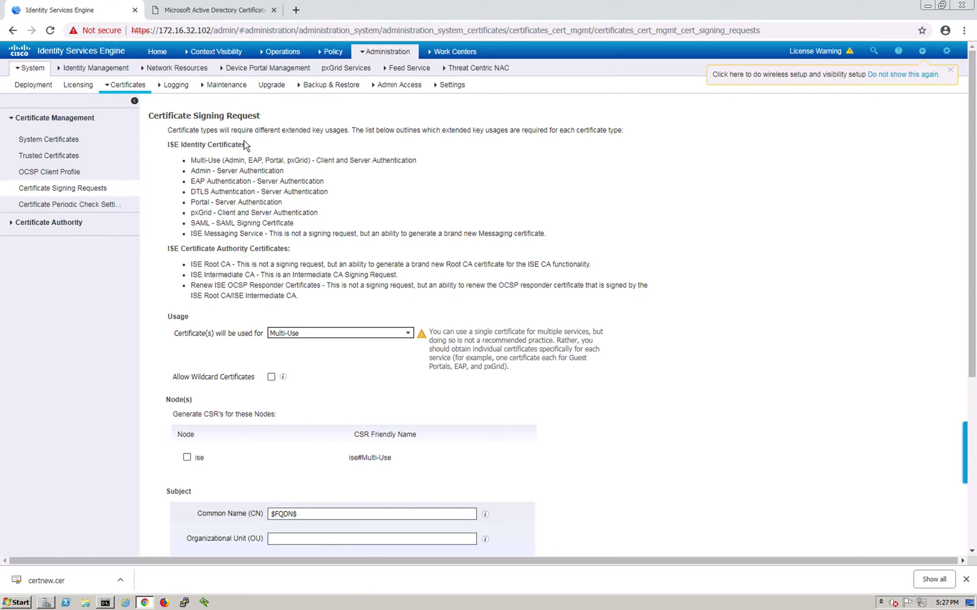
scroll(244, 142, "down", 3)
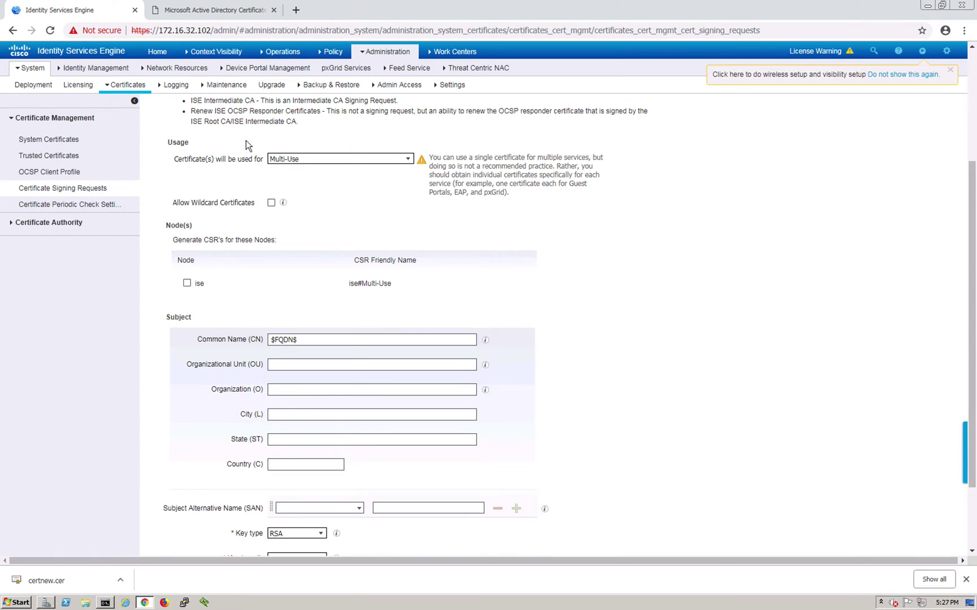
left_click(408, 160)
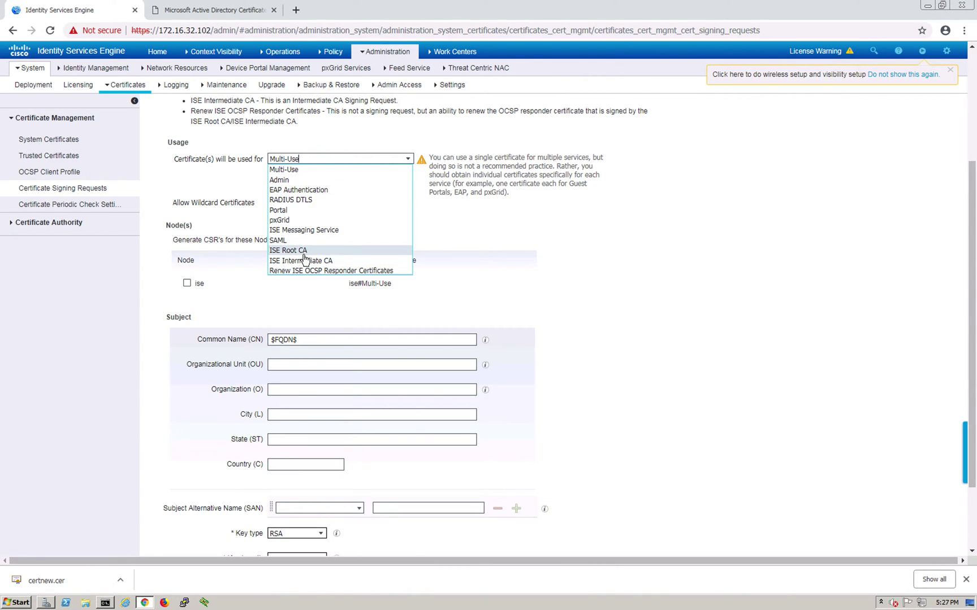
left_click(578, 242)
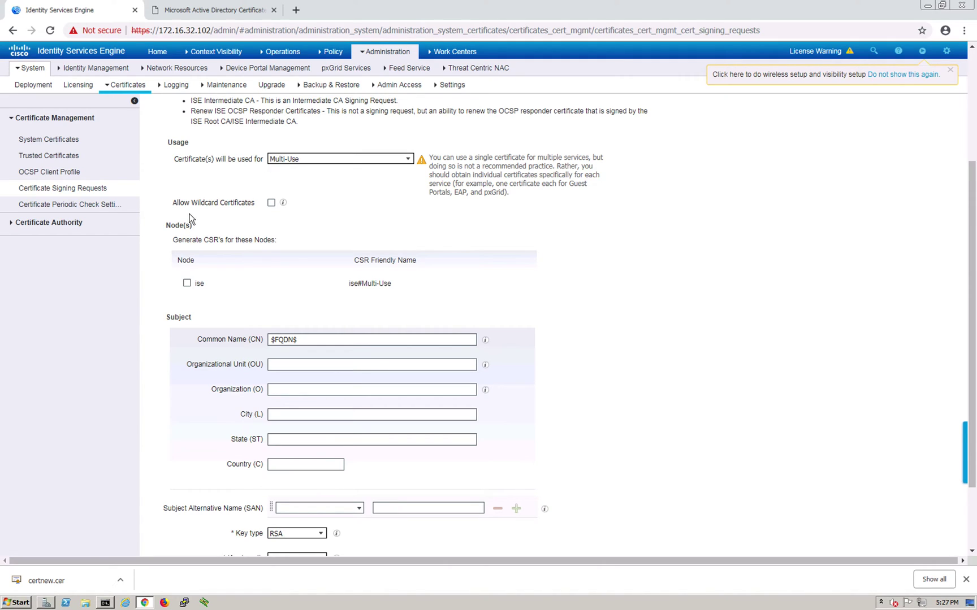
left_click_drag(173, 204, 254, 210)
left_click(252, 215)
left_click(187, 283)
Step: Fill in the request subject with organizational unit IT, organization bitsplease.com, state California and country US
left_click(303, 364)
type("IT")
left_click(294, 391)
type("bitsplease.com")
left_click(296, 437)
left_click(288, 464)
type("US")
Step: Add a DNS Name subject alternative name of ise.bitsplease.com to the signing request
scroll(713, 396, "down", 2)
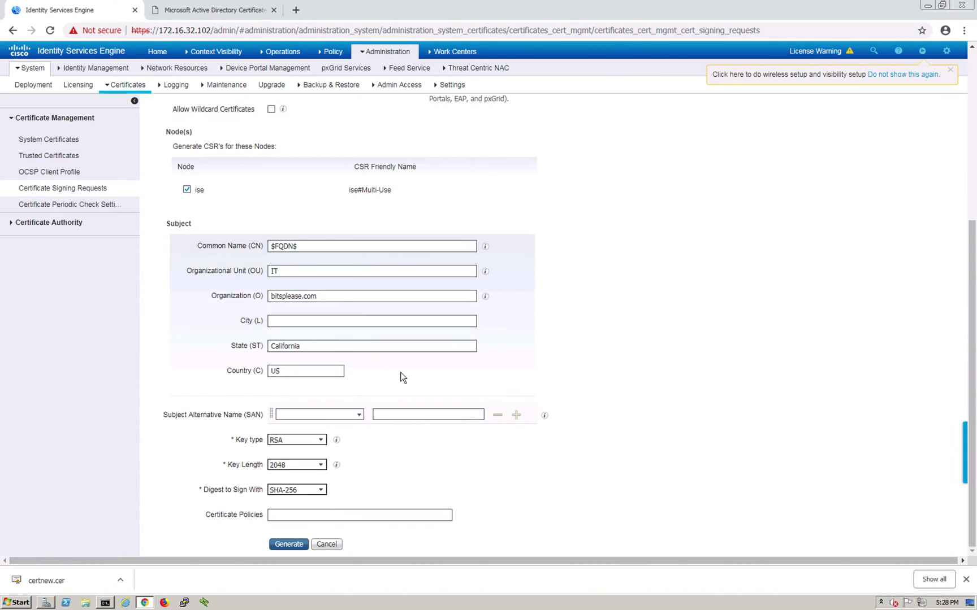
left_click(359, 415)
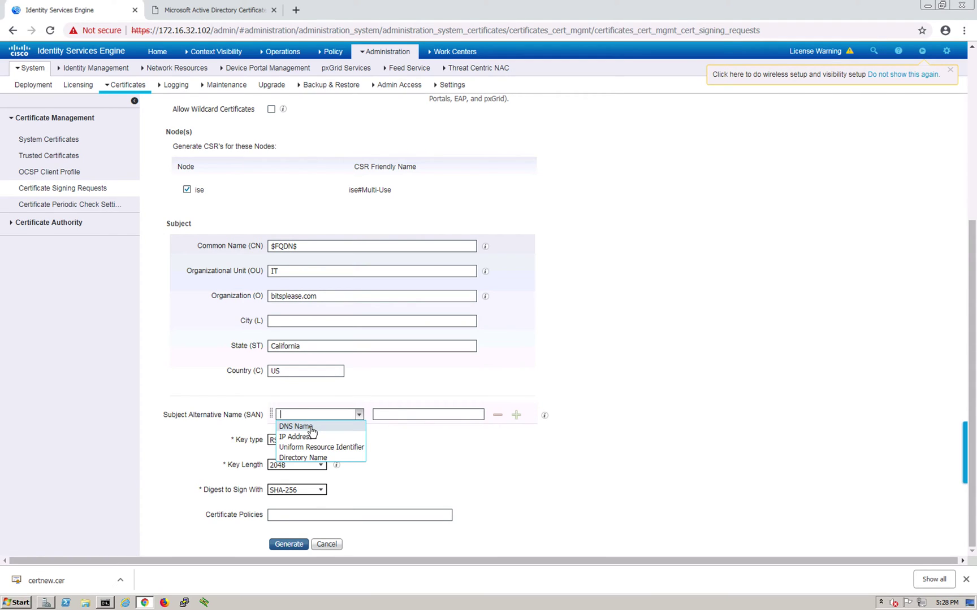
left_click(356, 425)
left_click(384, 415)
type("ise")
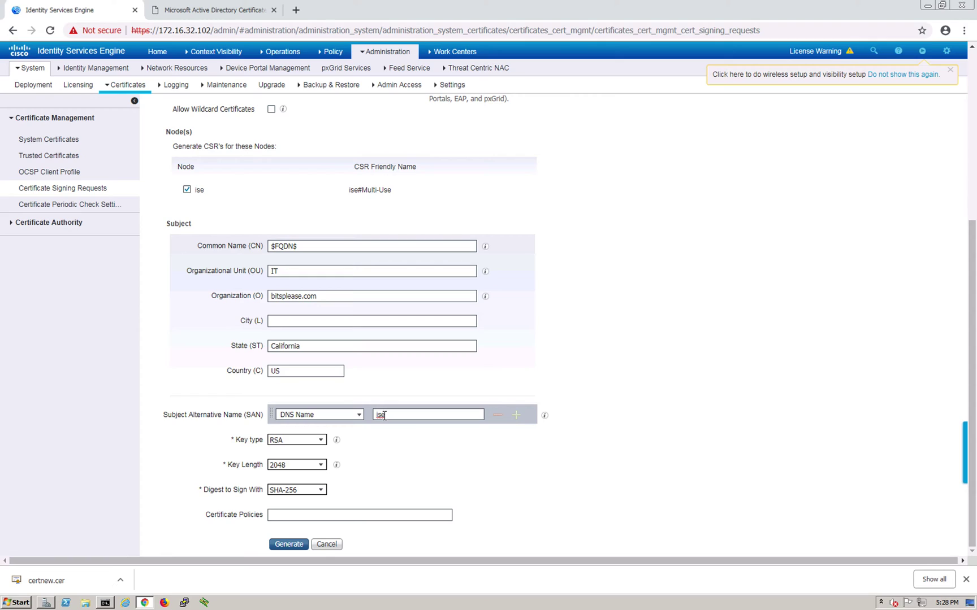
type(".bitsplease.com")
left_click(530, 467)
Step: Add a second subject alternative name of type IP Address with the value 172.16.32.102
left_click(516, 416)
left_click(355, 436)
left_click(360, 434)
left_click(301, 455)
left_click(389, 437)
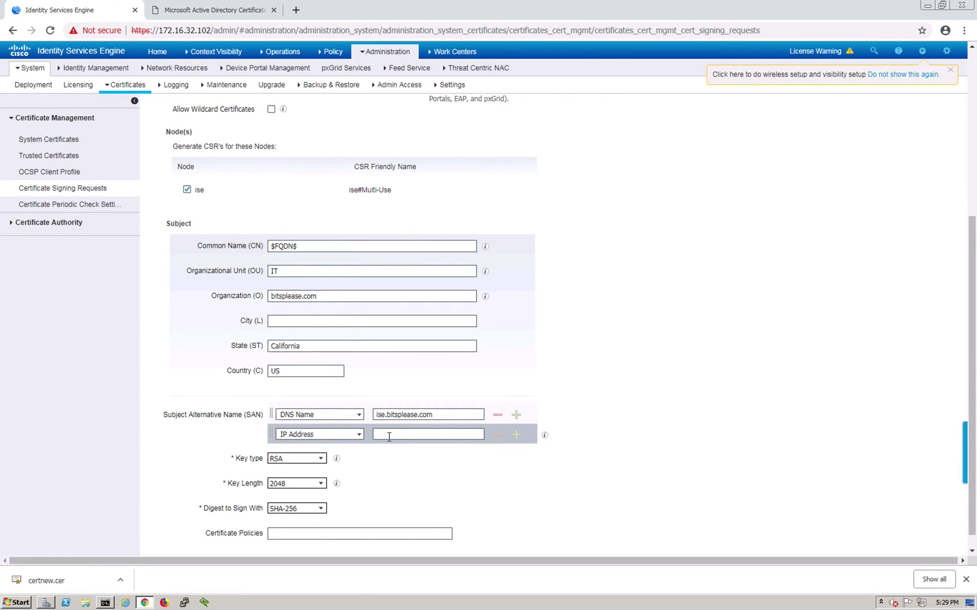
type("172.16.32.103")
key("BackSpace")
type("2")
scroll(705, 305, "down", 1)
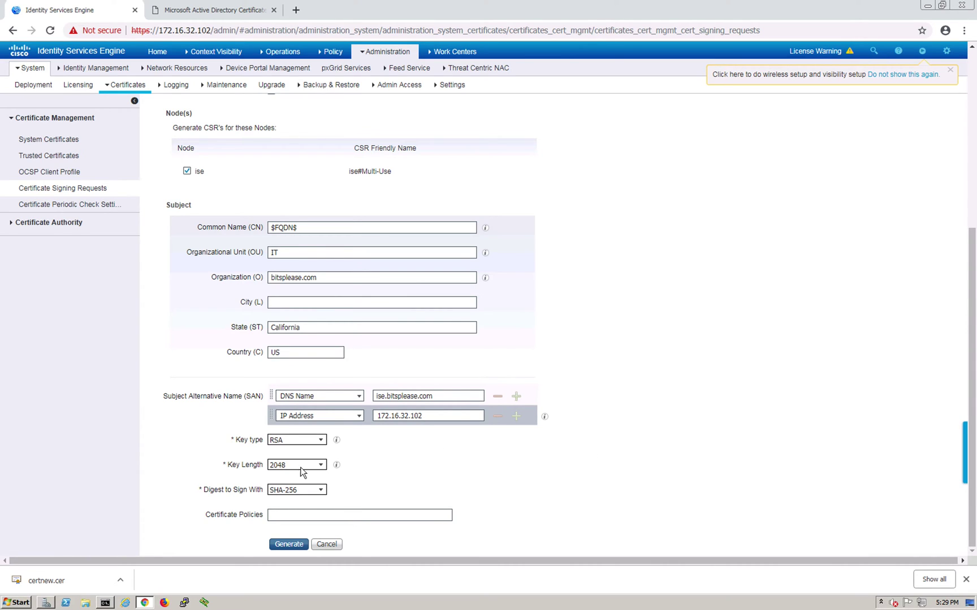
Step: Check the completed request form, generate the signing request and export it as iseMultiUse.pem
scroll(671, 422, "up", 2)
scroll(671, 428, "down", 2)
left_click(286, 545)
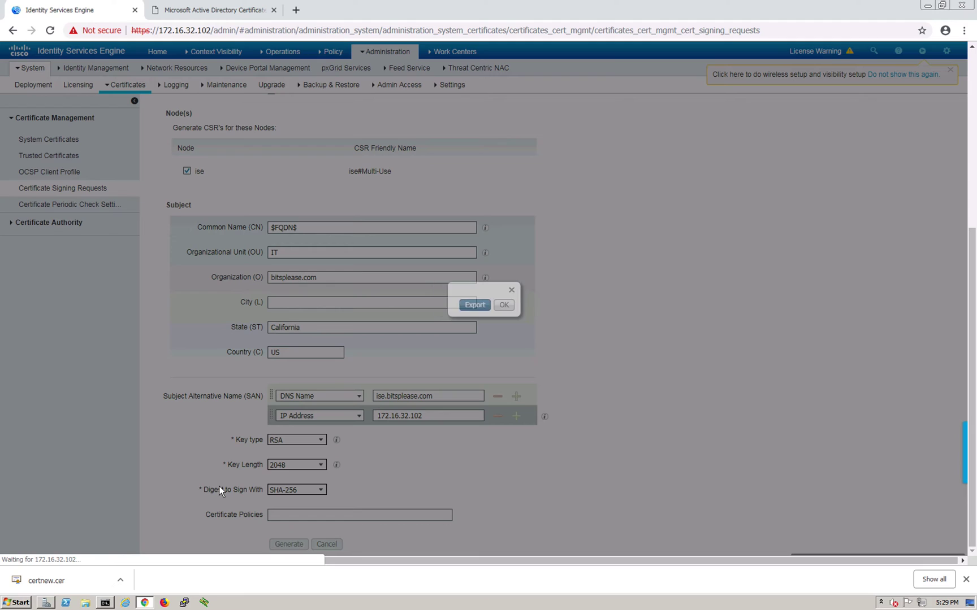
left_click(562, 351)
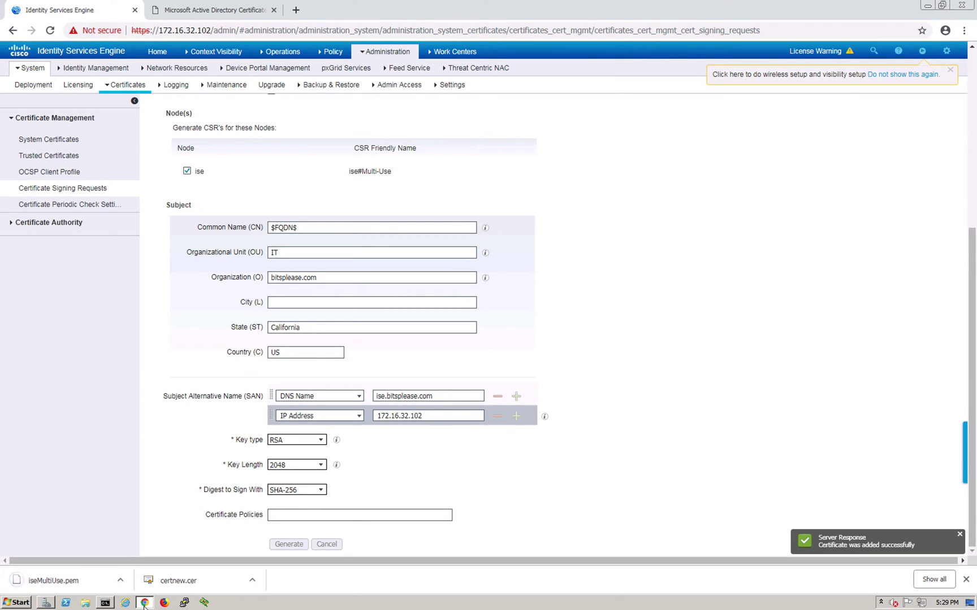
Step: Open iseMultiUse.pem from the Downloads folder in Notepad and select the entire certificate request text
left_click(84, 604)
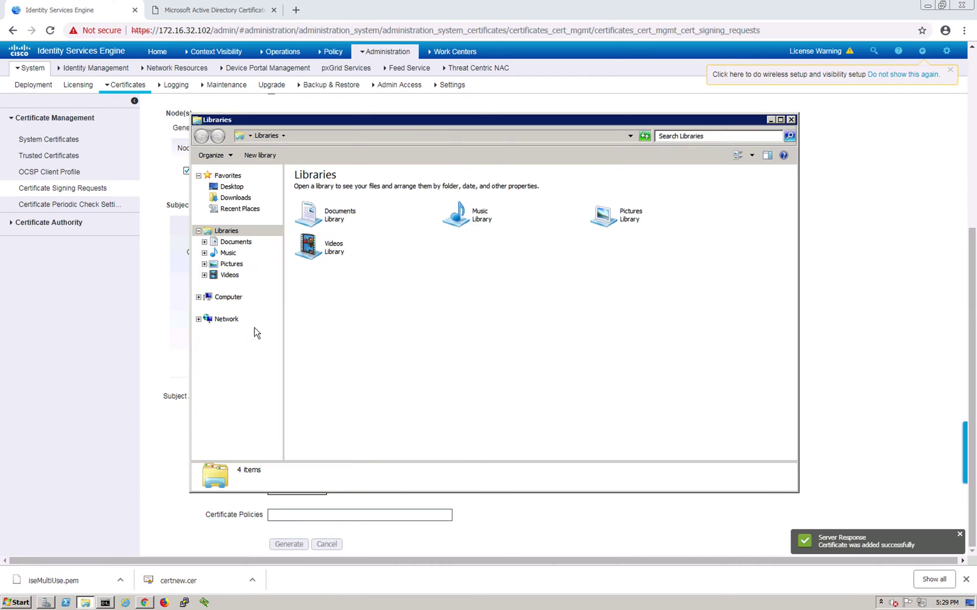
left_click(252, 198)
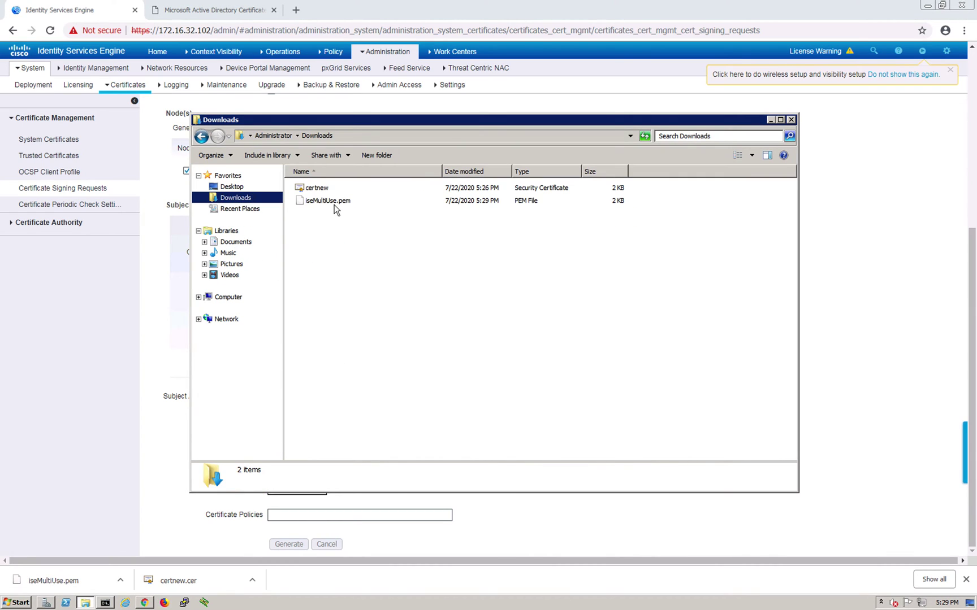
left_click(336, 202)
right_click(336, 203)
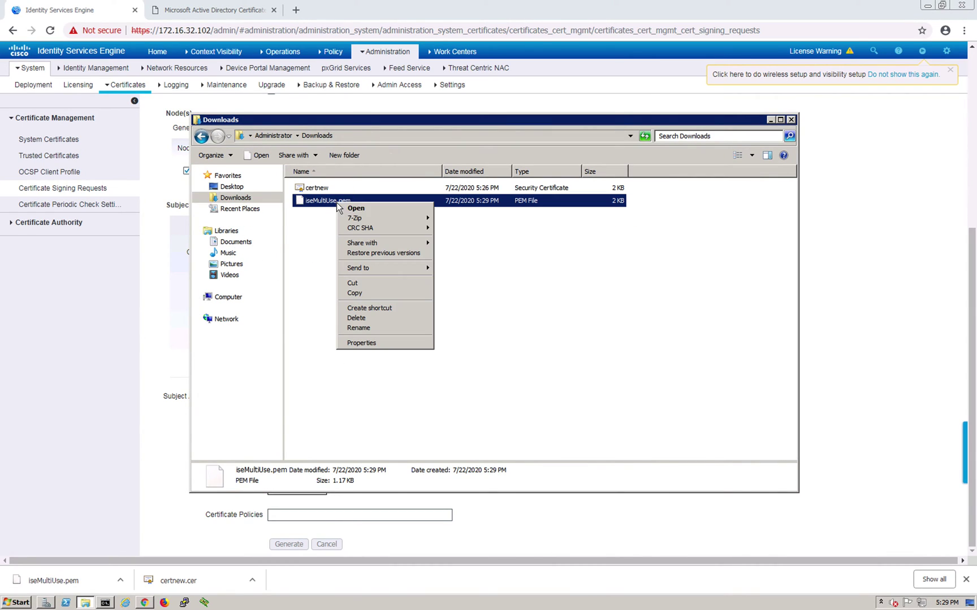
left_click(387, 209)
left_click(450, 334)
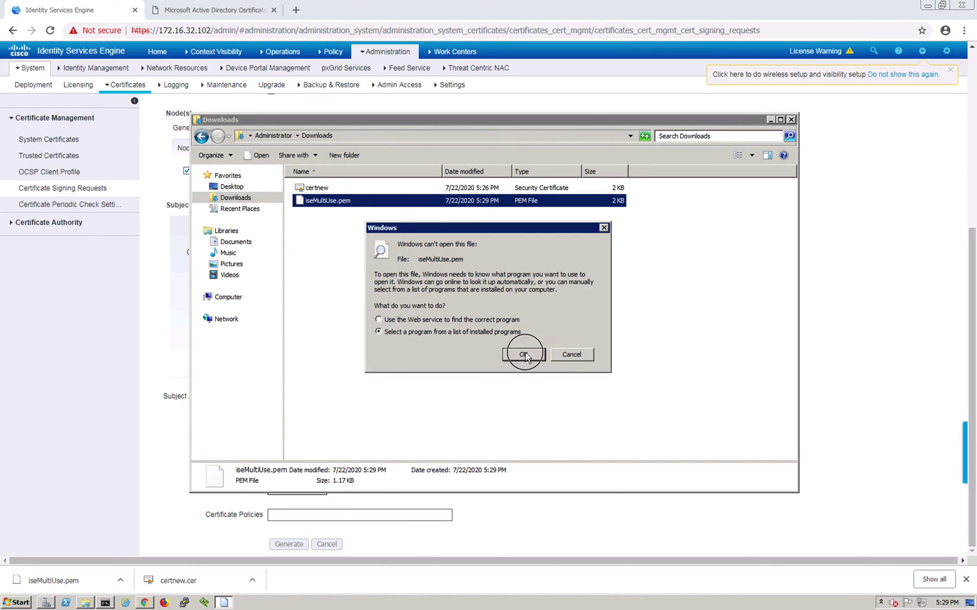
left_click(524, 355)
left_click(520, 223)
left_click(574, 418)
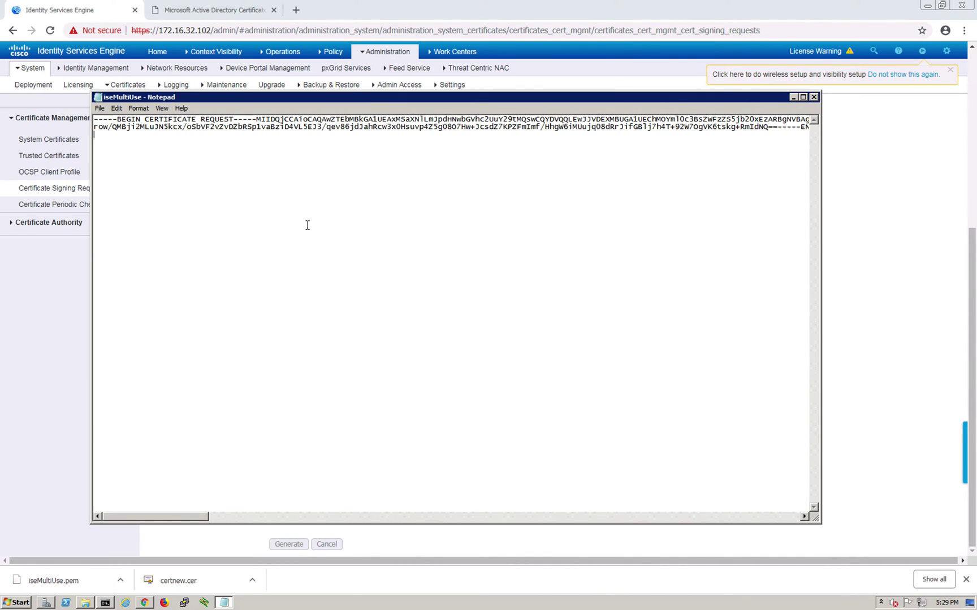
key("ctrl+a")
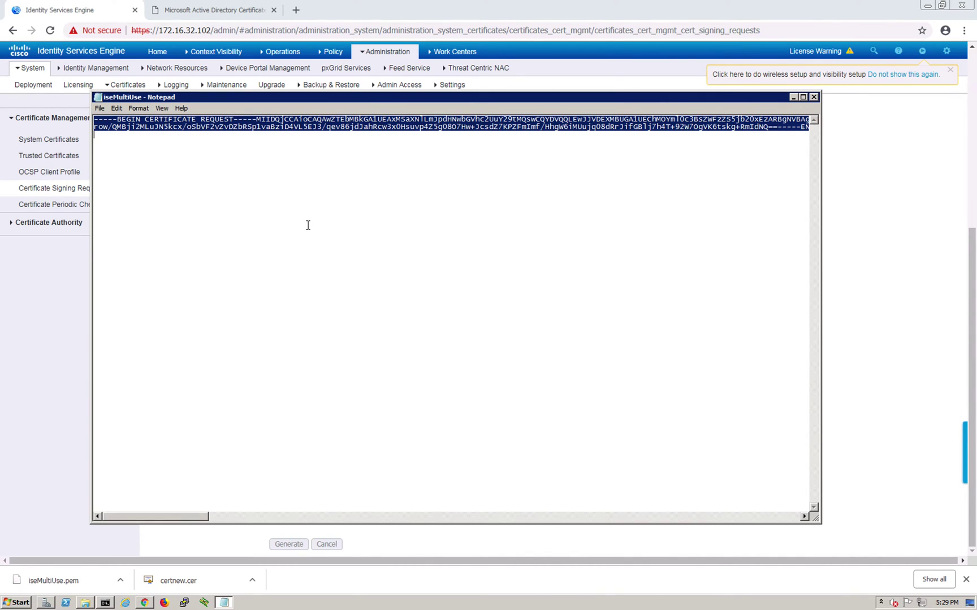
Step: Return to the Active Directory Certificate Services site, open the saved certificate request submission form and look through its certificate templates
left_click(938, 255)
left_click(255, 9)
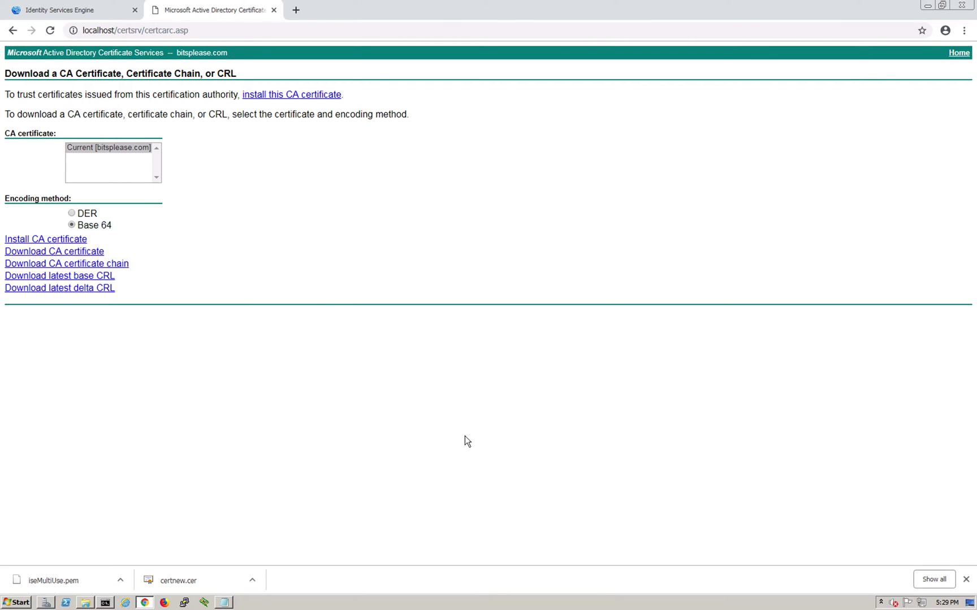
left_click(12, 31)
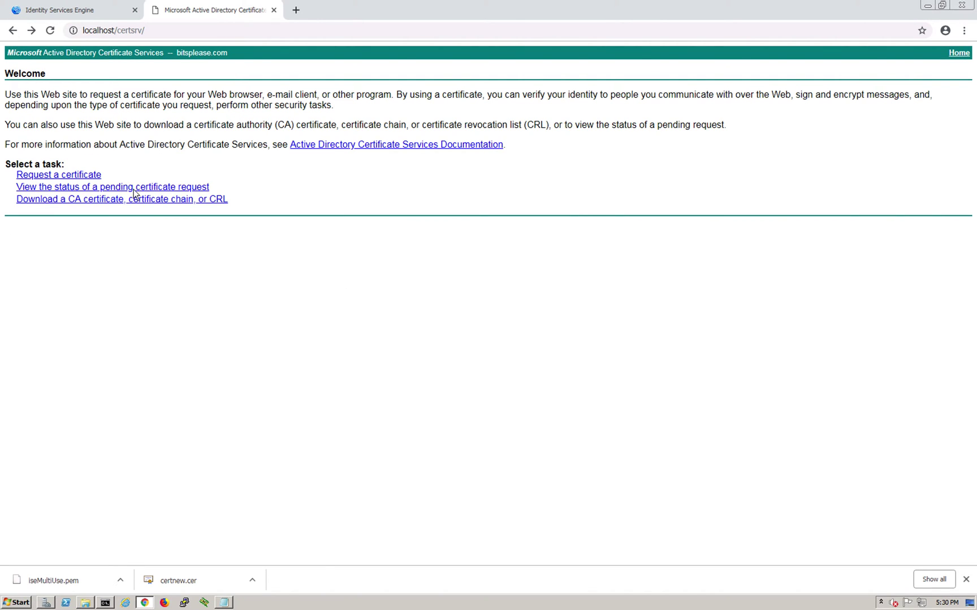
left_click(88, 179)
left_click(93, 129)
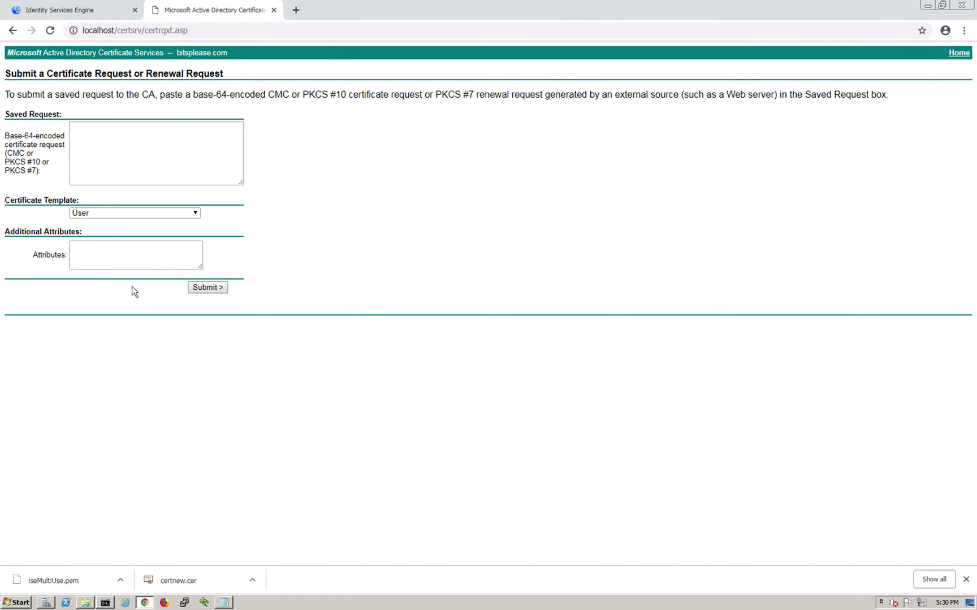
left_click(182, 214)
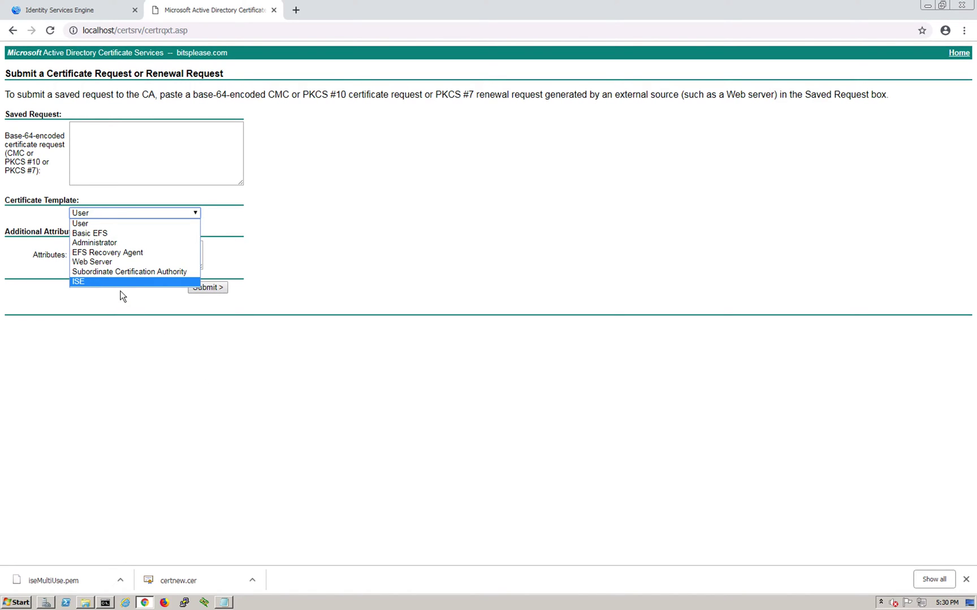
left_click(214, 434)
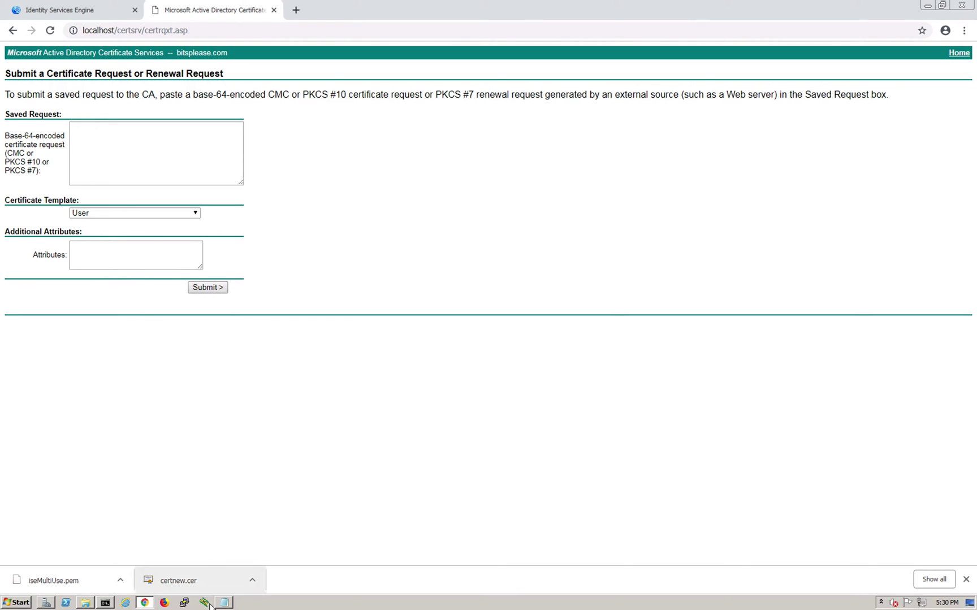
Step: Switch to Server Manager and examine the available certificate templates under Active Directory Certificate Services, including Web Server and ISE
left_click(45, 603)
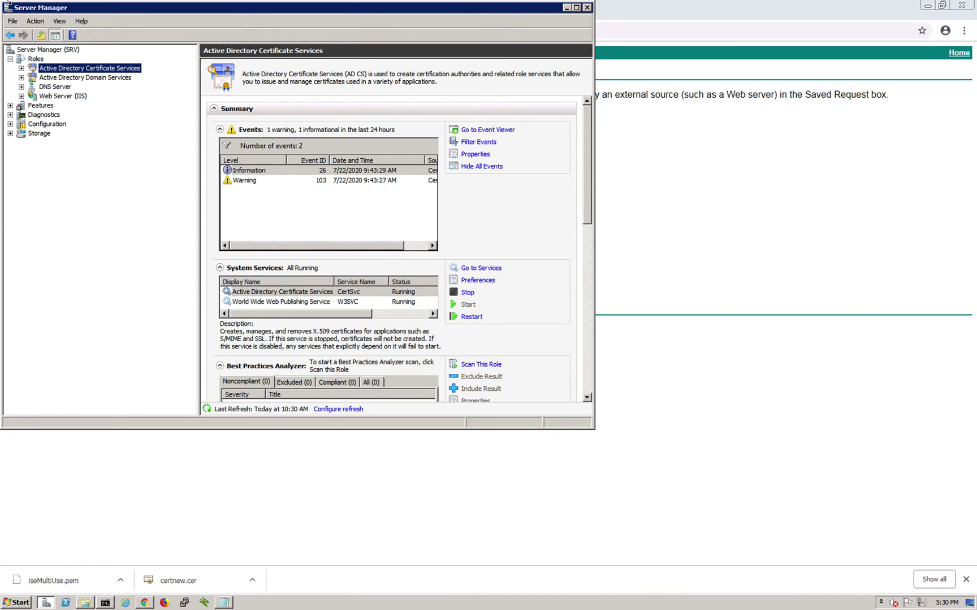
left_click(22, 69)
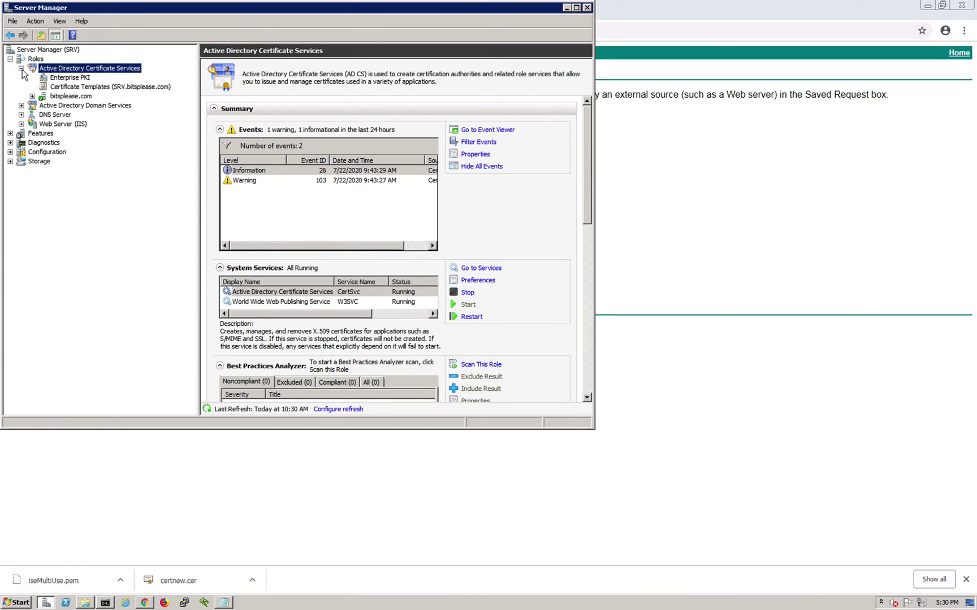
left_click(67, 87)
left_click(32, 96)
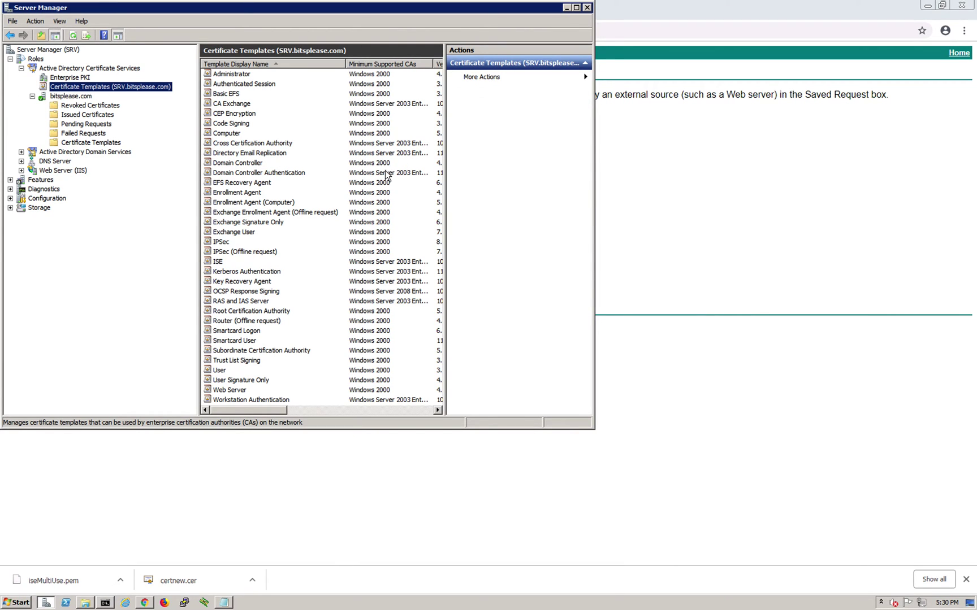
left_click(329, 172)
scroll(331, 171, "right", 3)
scroll(331, 171, "right", 2)
scroll(330, 171, "left", 5)
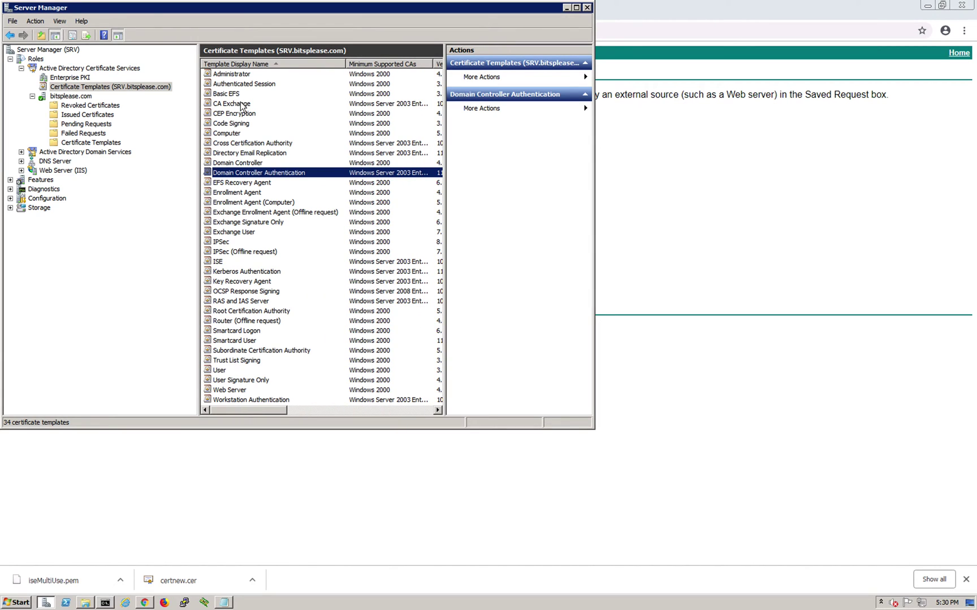
left_click(243, 340)
left_click(237, 391)
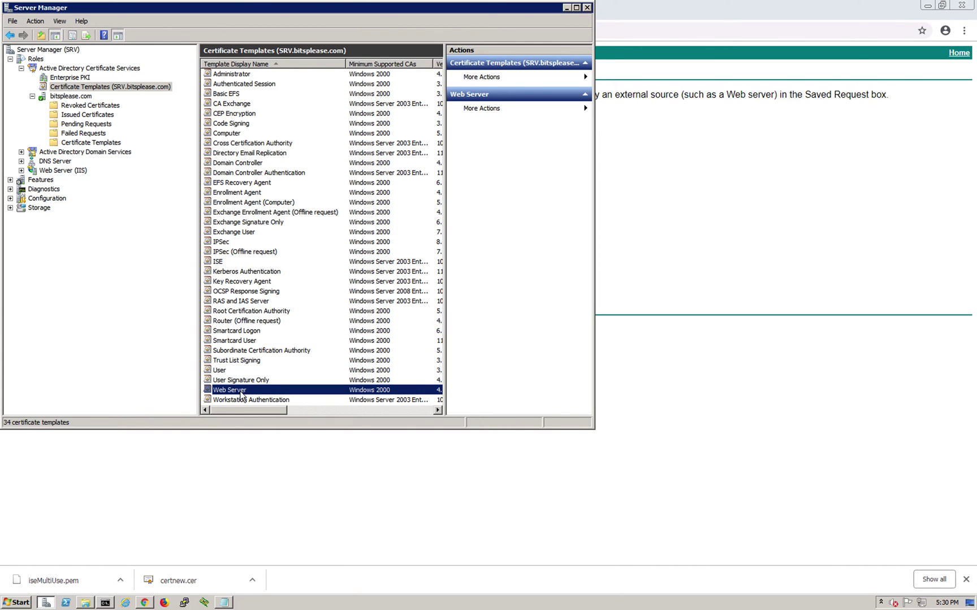
left_click(228, 263)
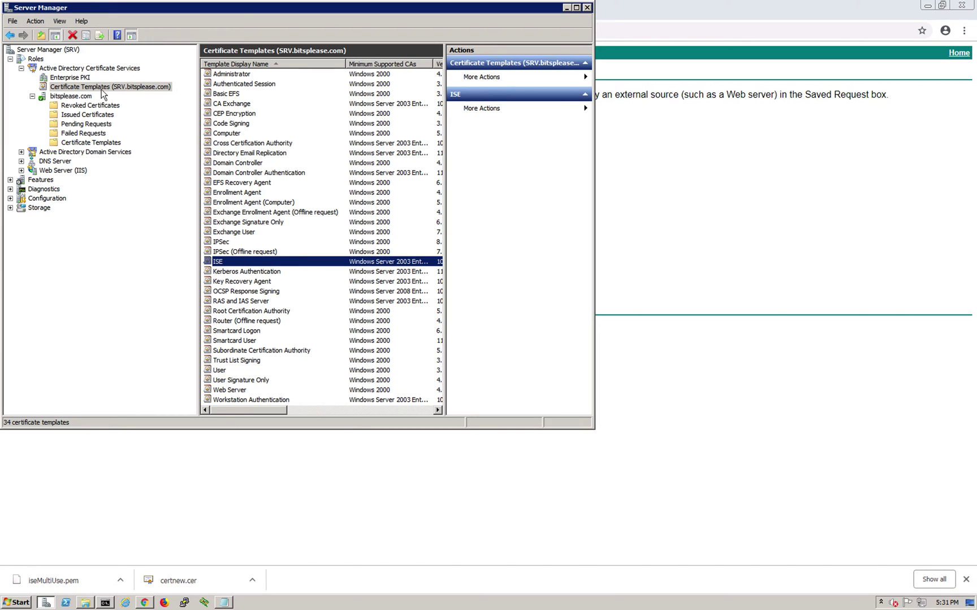
Step: Review the Enterprise PKI node and the ISE entry among the certificate templates of the bitsplease.com authority
left_click(62, 96)
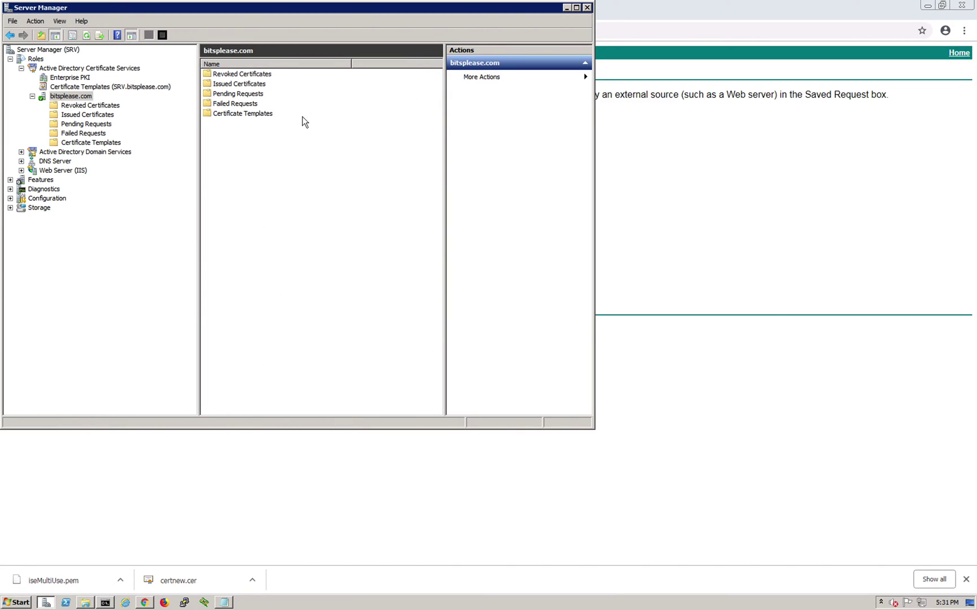
left_click(83, 79)
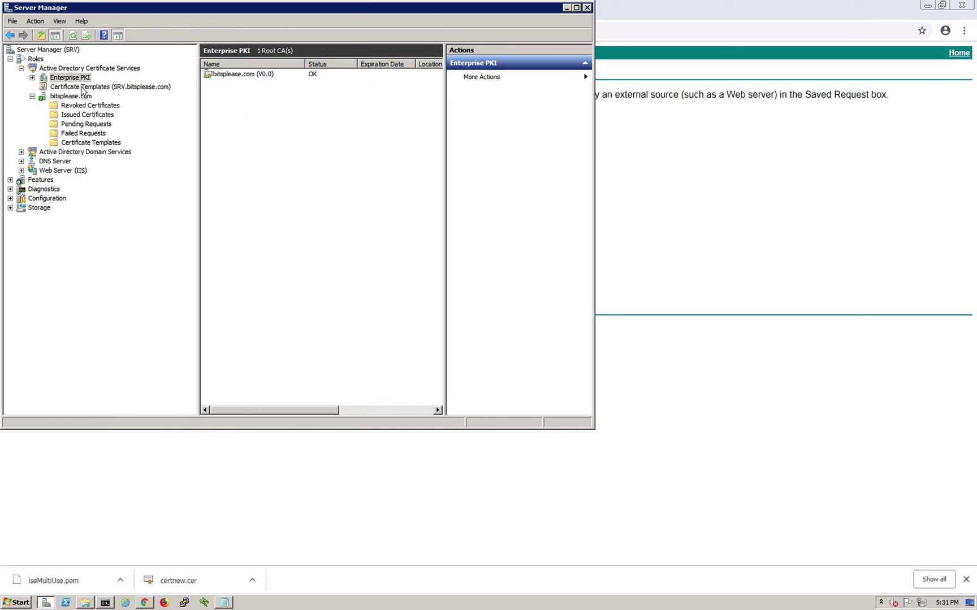
left_click(82, 88)
left_click(63, 79)
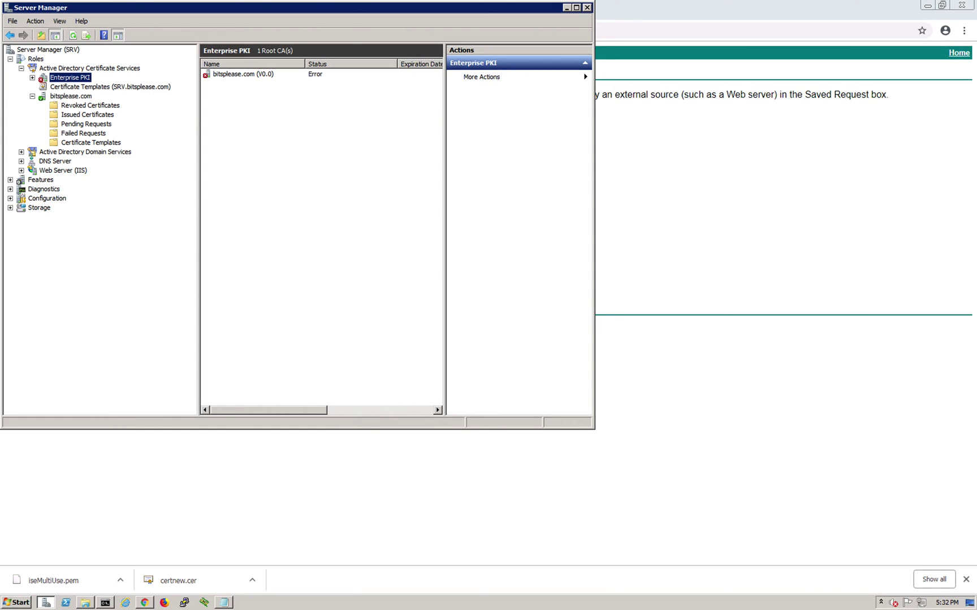
left_click(331, 163)
left_click(75, 97)
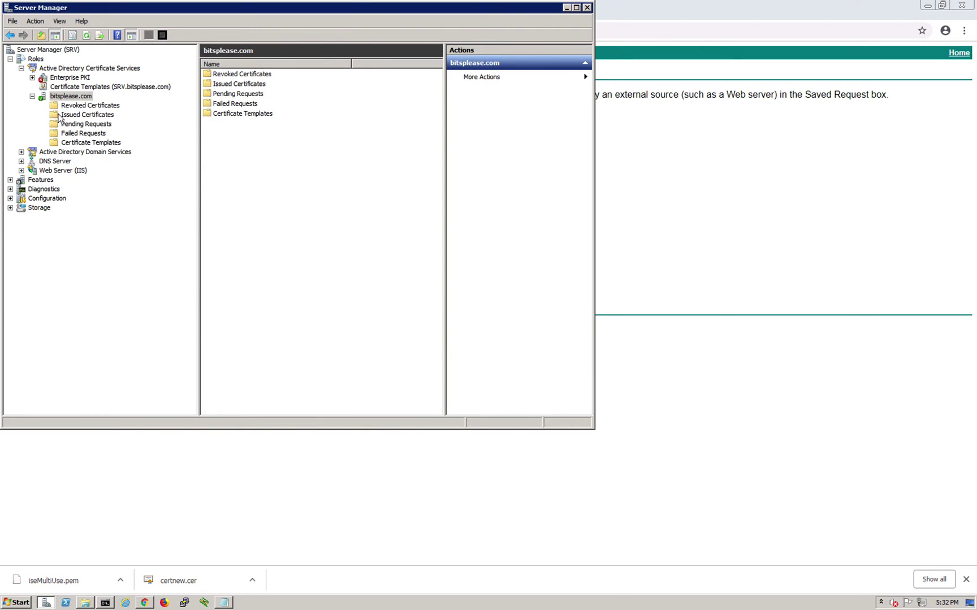
left_click(89, 143)
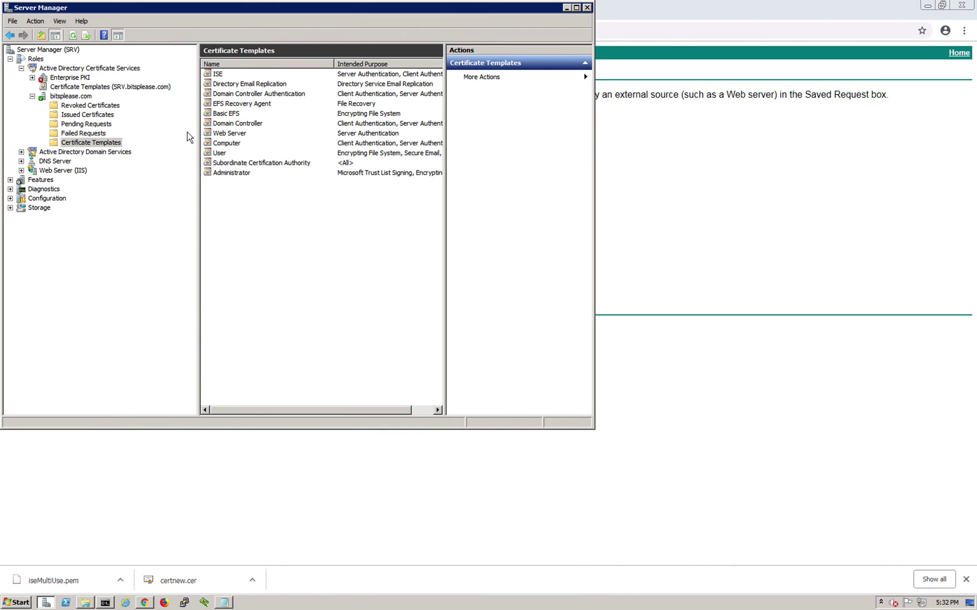
left_click(226, 76)
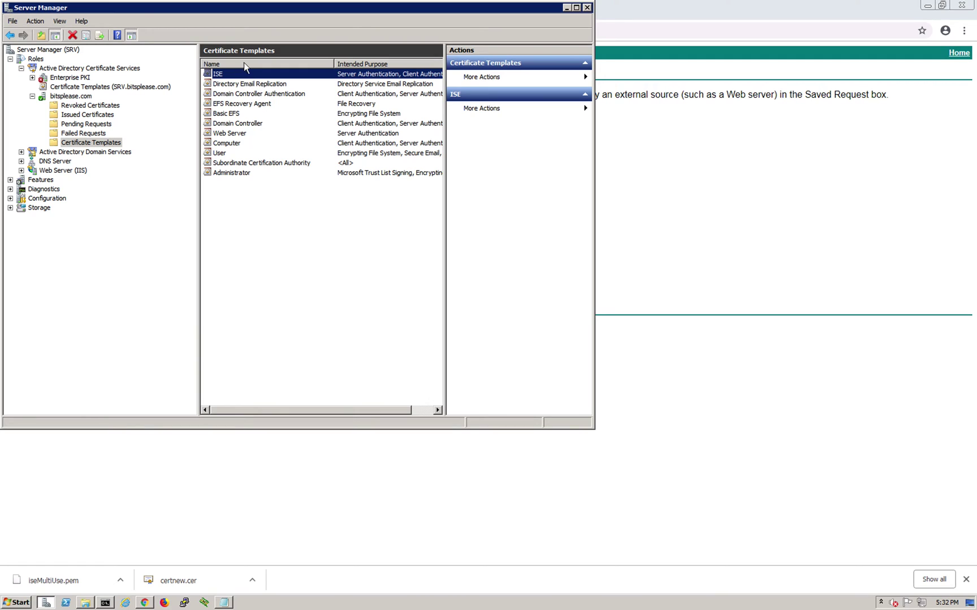
Step: Paste the copied certificate request into the saved request form on the certificate services site and submit it with the ISE template
left_click(678, 438)
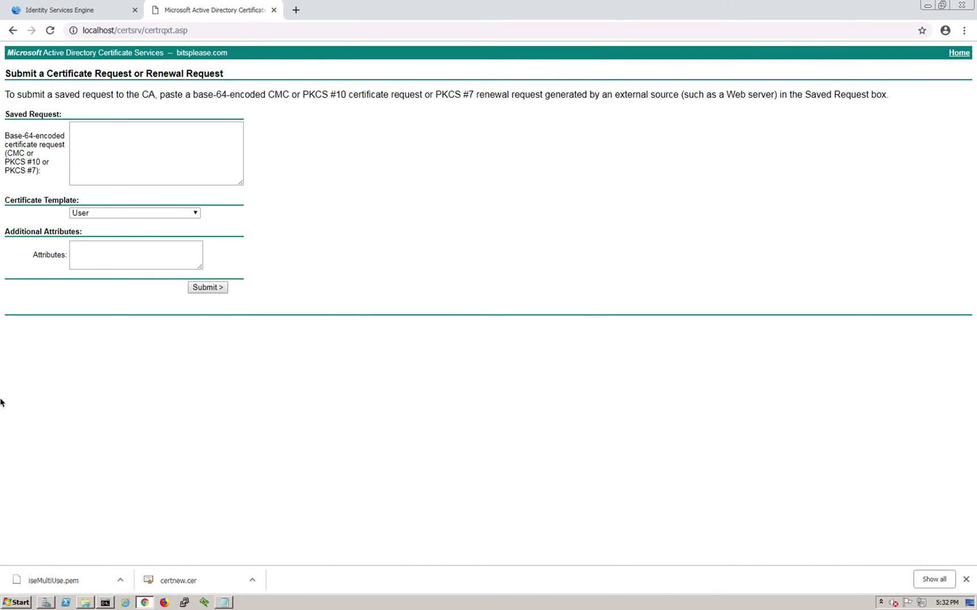
left_click(157, 151)
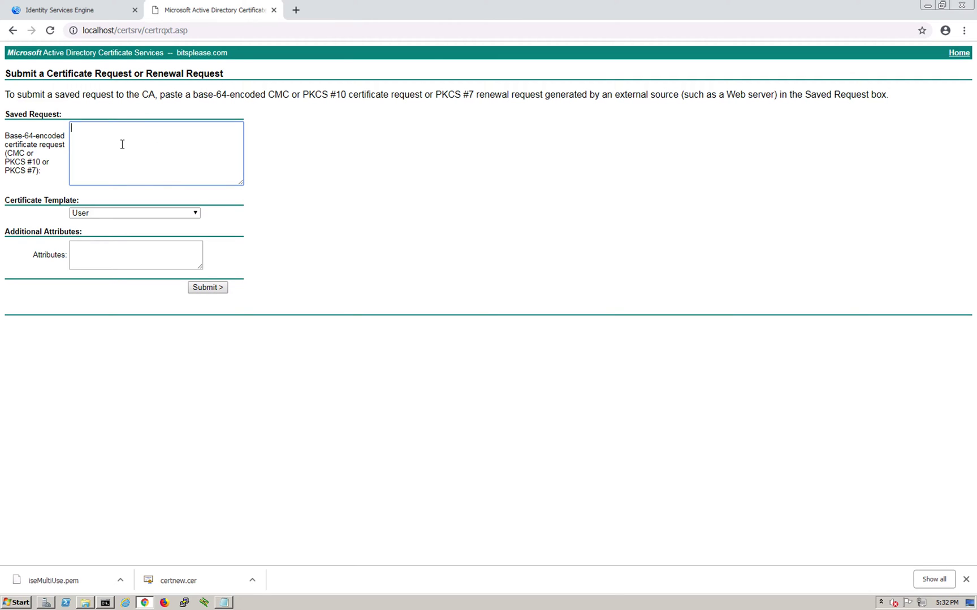
key("ctrl+v")
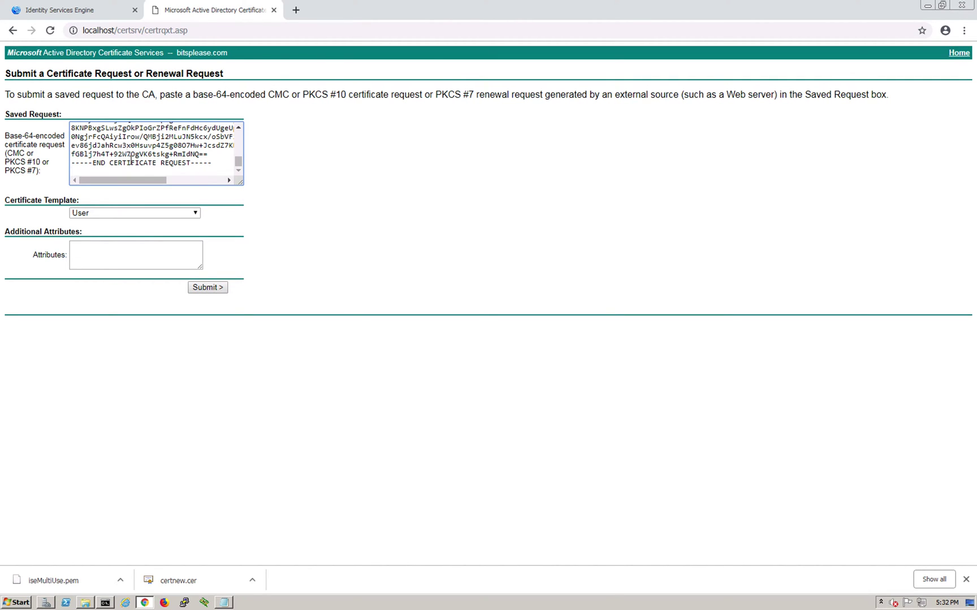
left_click_drag(238, 164, 250, 192)
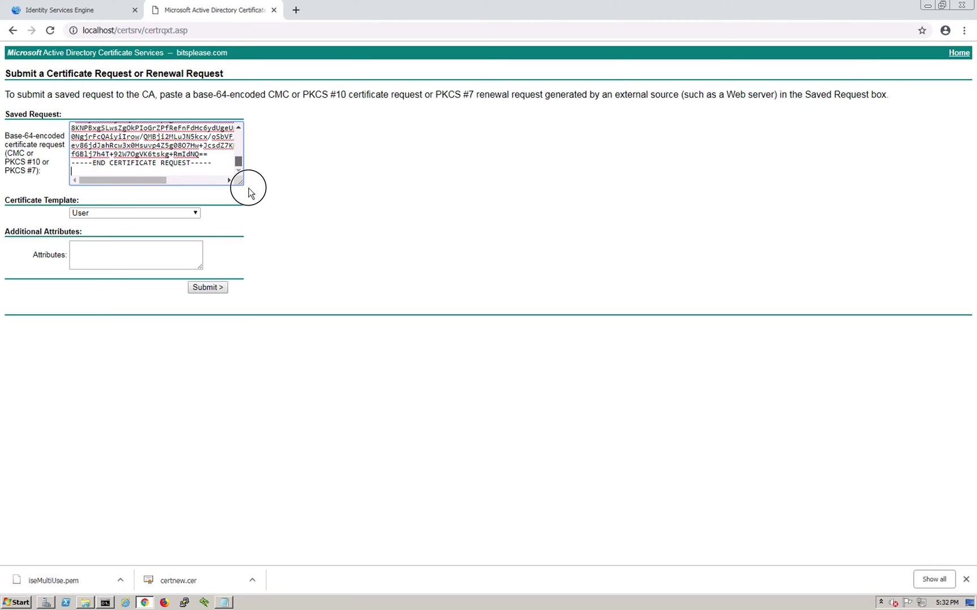
left_click(159, 214)
left_click(98, 283)
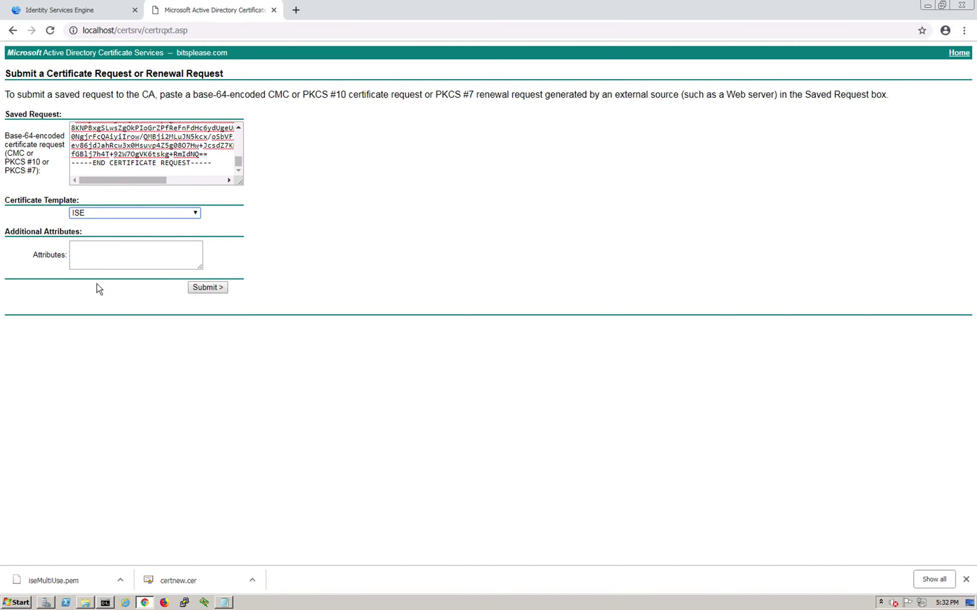
left_click(210, 288)
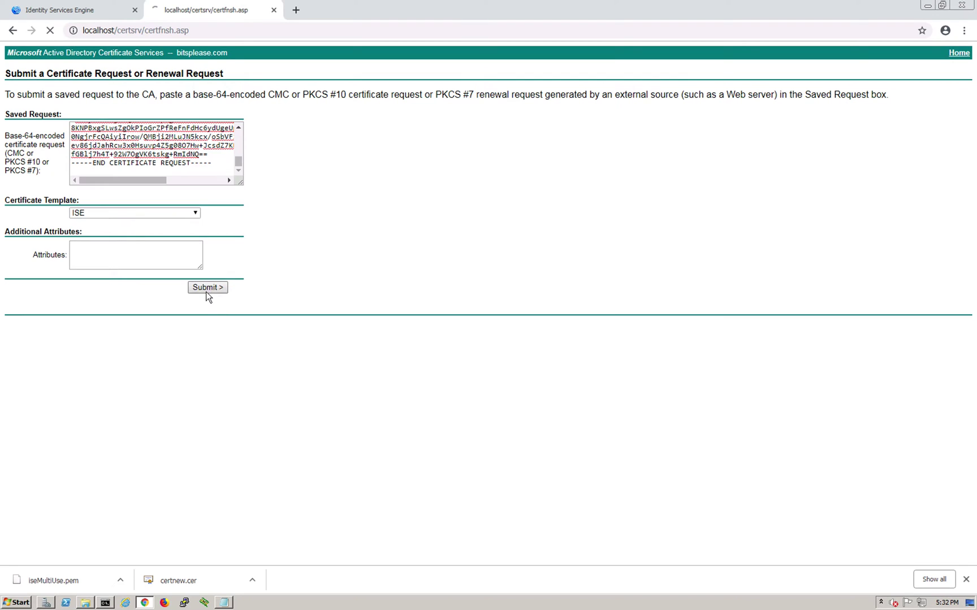
Step: Download the issued certificate in Base 64 encoding and keep the file certnew (1).cer
left_click(145, 115)
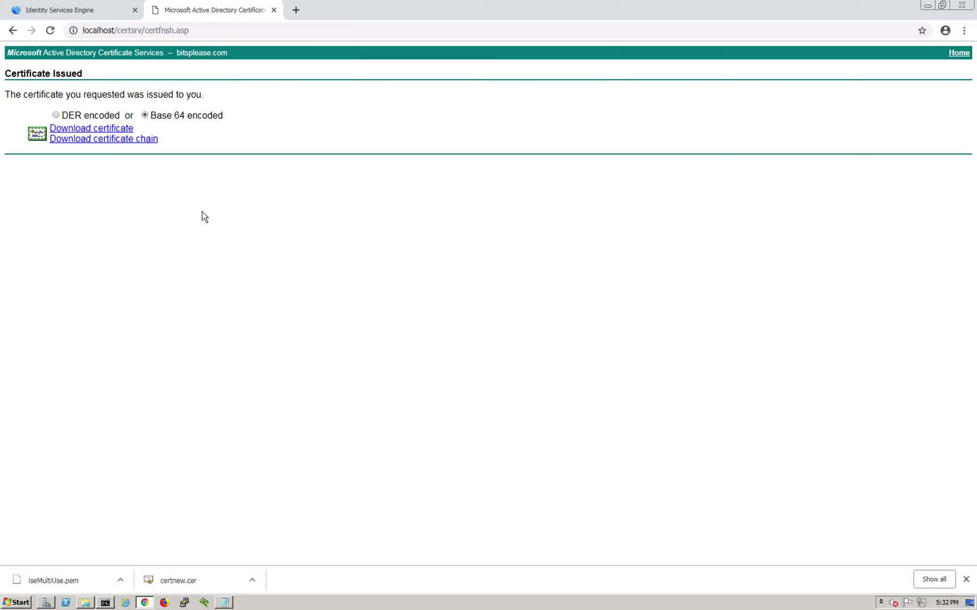
left_click(97, 128)
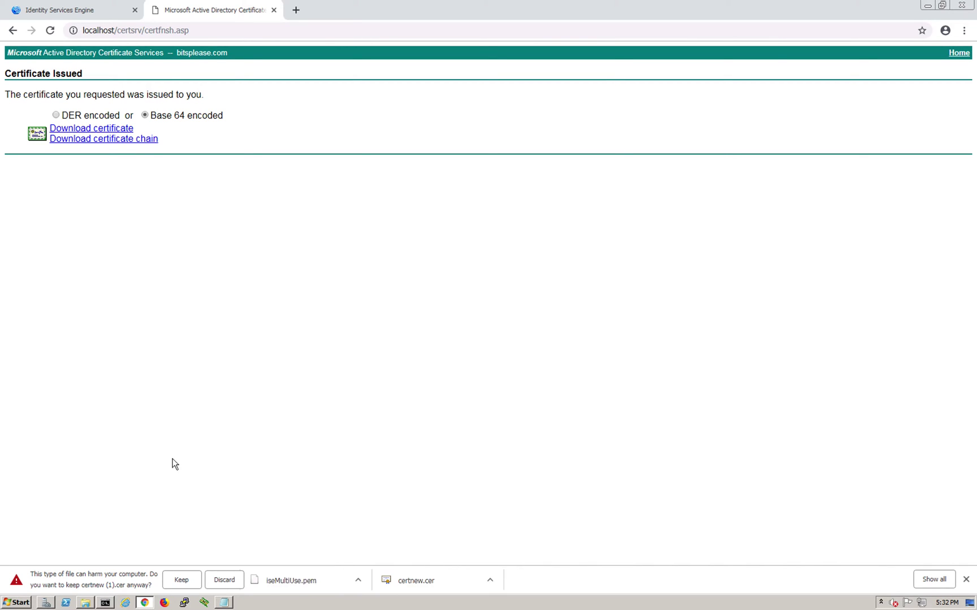
left_click(181, 579)
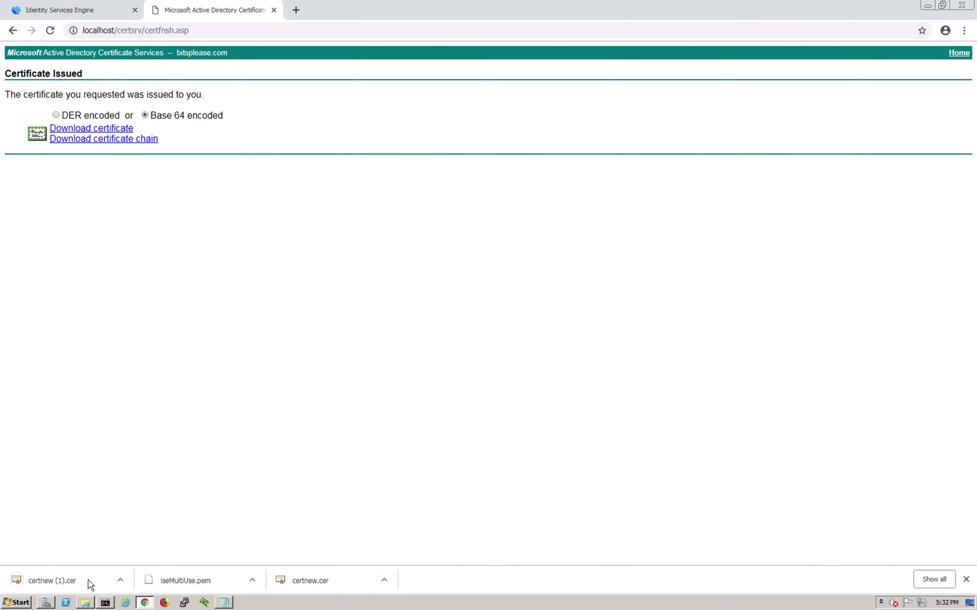
Step: Return to Identity Services Engine and start binding a certificate to the ise#Multi-Use signing request
left_click(89, 14)
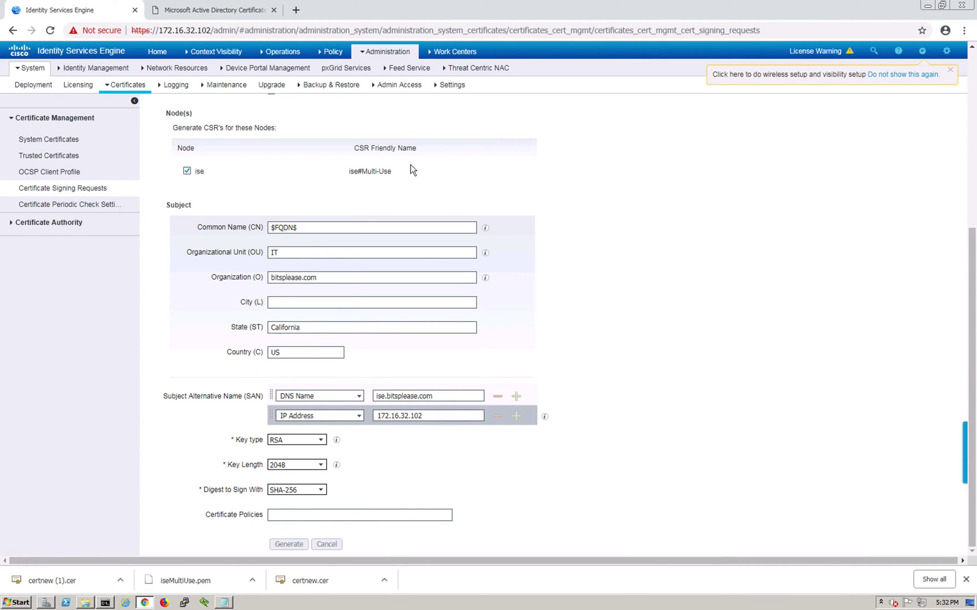
left_click(97, 191)
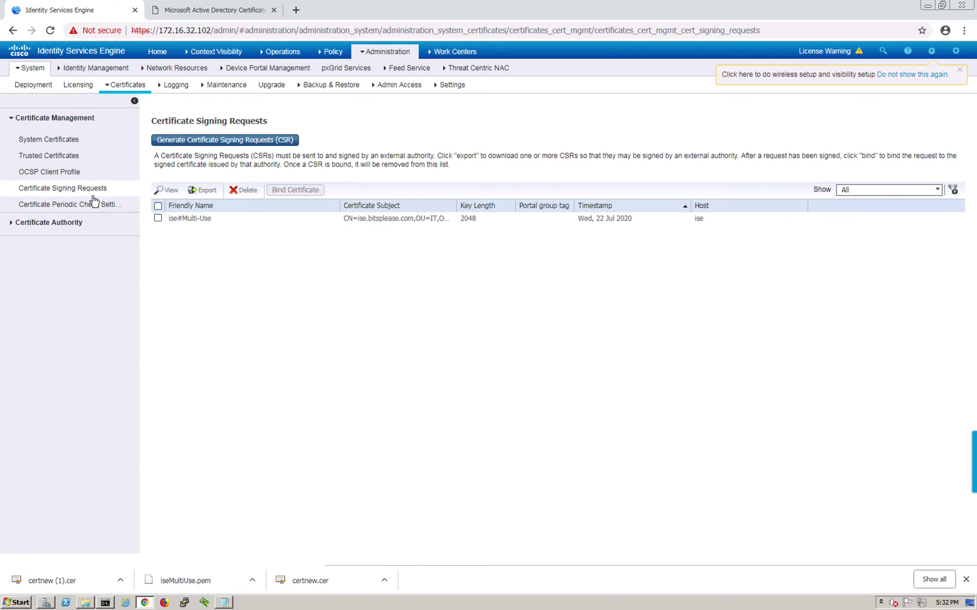
left_click(158, 219)
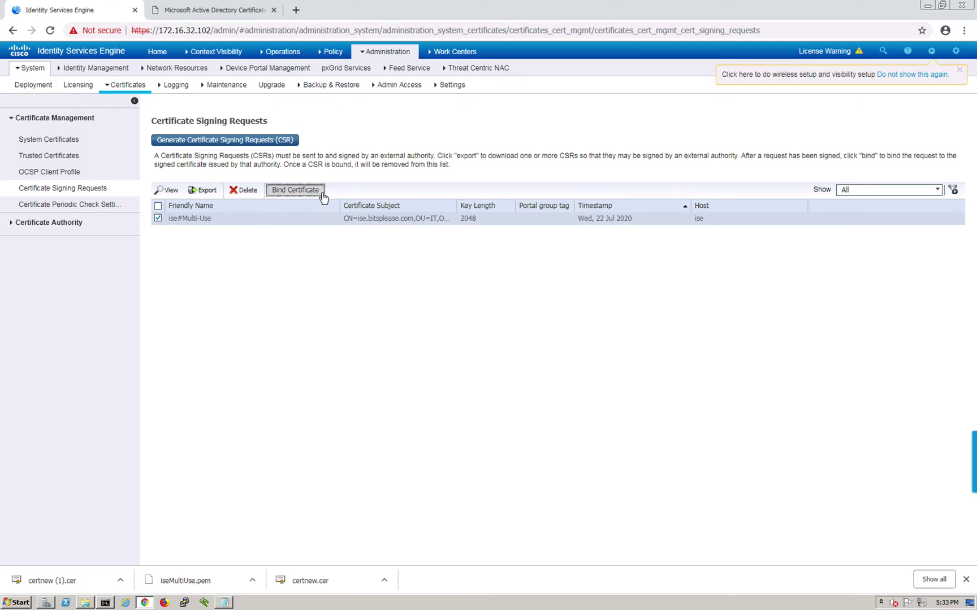
left_click(295, 189)
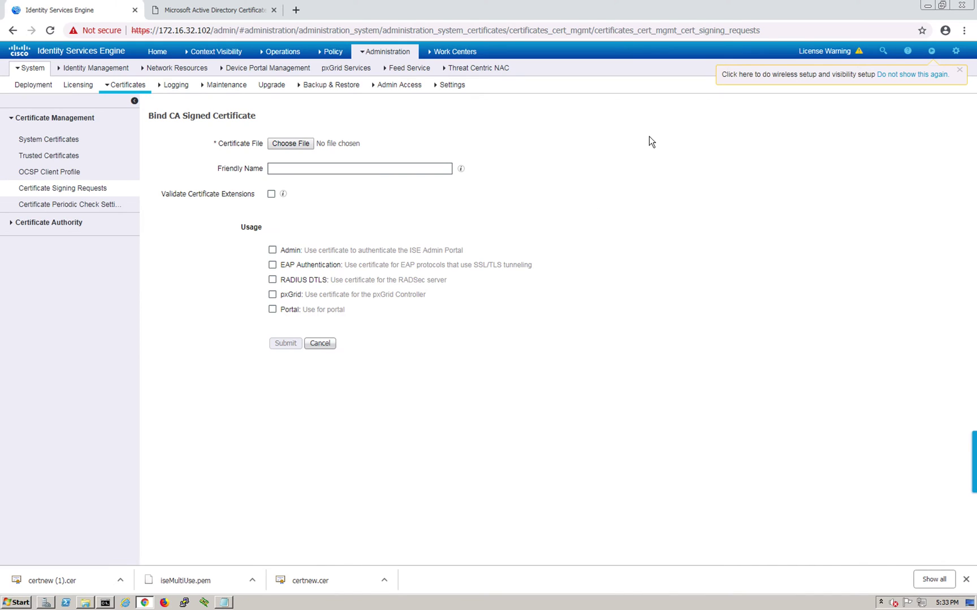
Step: Choose certnew (1).cer from Downloads as the certificate file and give it the friendly name signed_by_ROOT
left_click(294, 145)
left_click(144, 75)
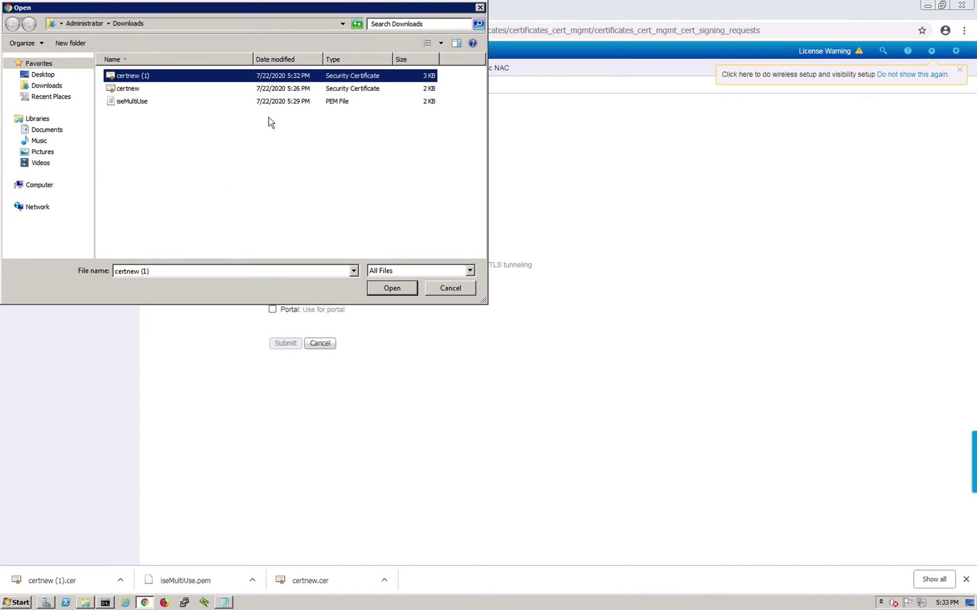
left_click(397, 287)
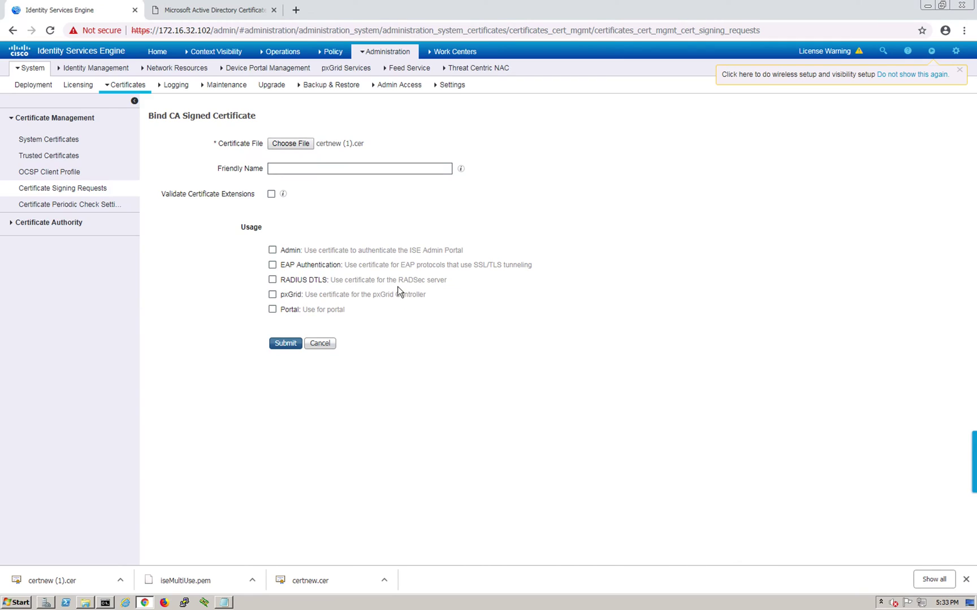
left_click(319, 169)
type("sign")
type("le")
type("OT")
Step: Enable the Admin, EAP Authentication, RADIUS DTLS and pxGrid usages for the certificate, accepting each warning
left_click(273, 250)
left_click(272, 250)
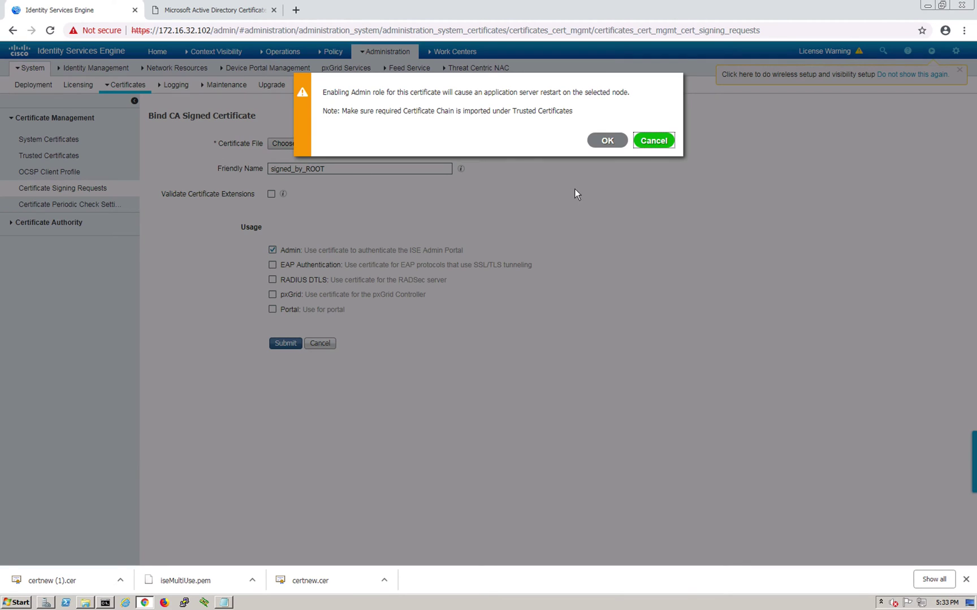
left_click(618, 141)
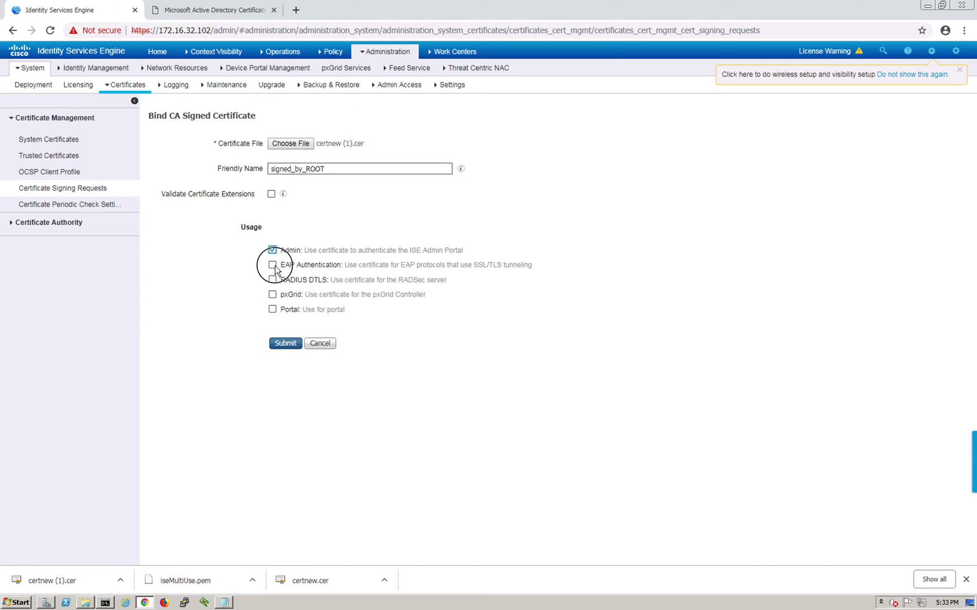
left_click(273, 265)
left_click(609, 150)
left_click(273, 279)
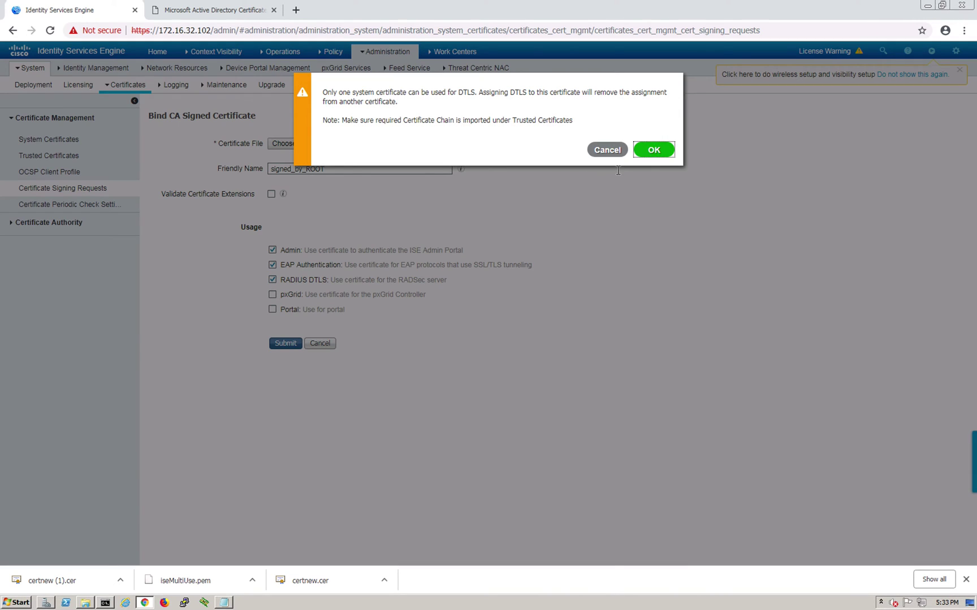
left_click(656, 150)
left_click(272, 295)
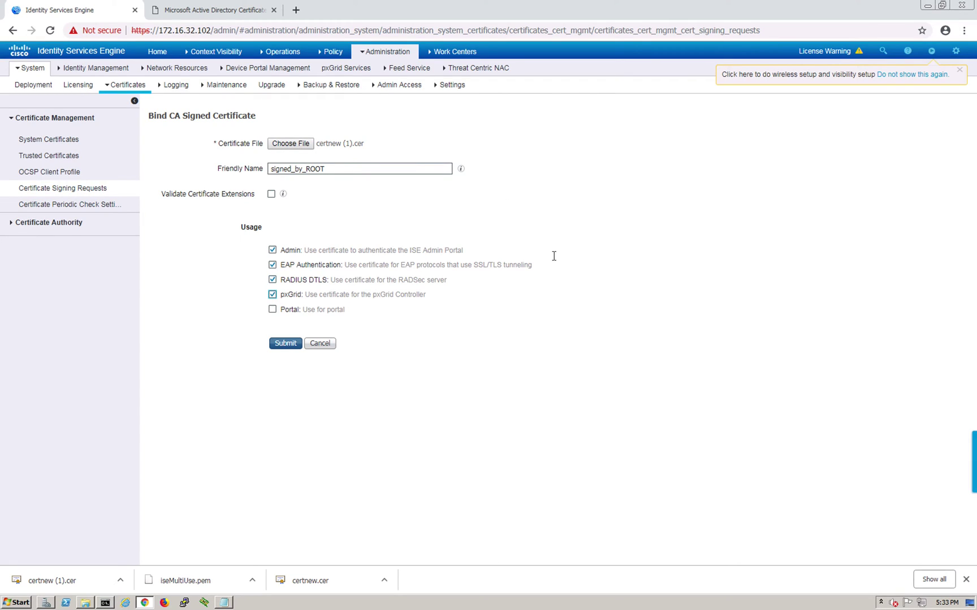
Step: Enable Portal usage with the Default Portal Certificate Group tag, submit the binding and agree to reassign the tag from the existing certificate
left_click(272, 309)
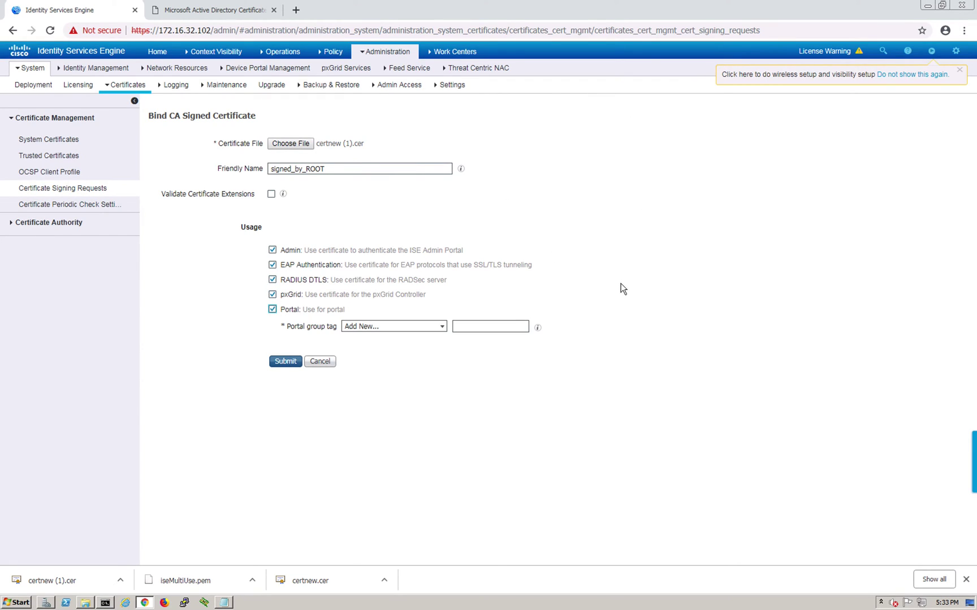
left_click(441, 326)
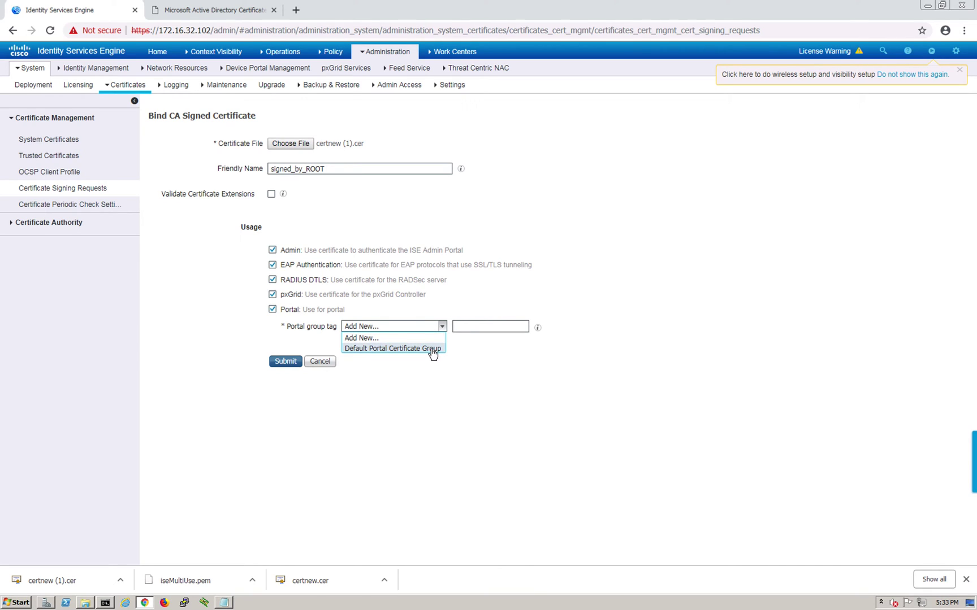
left_click(432, 350)
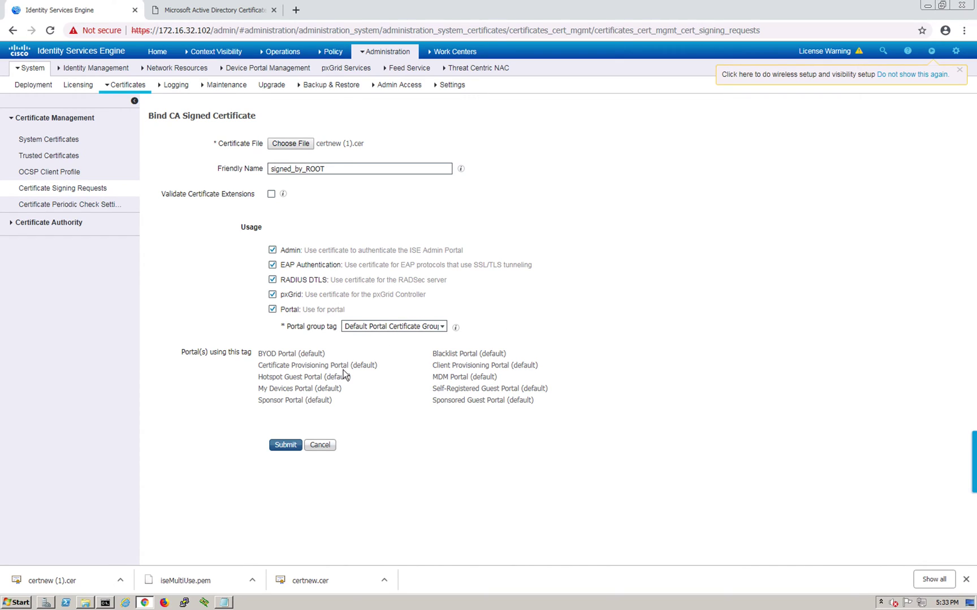
left_click(281, 445)
left_click(652, 139)
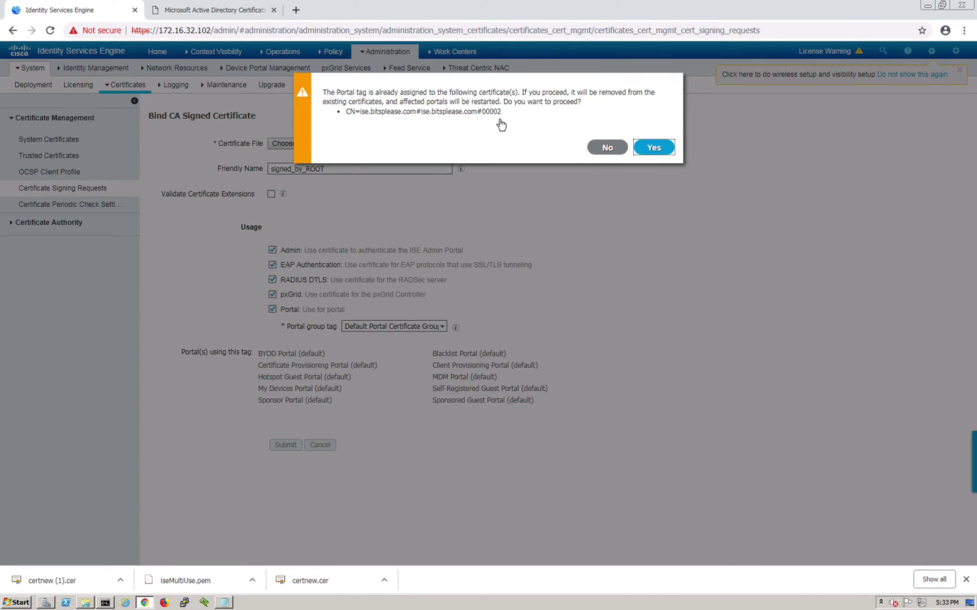
left_click(652, 149)
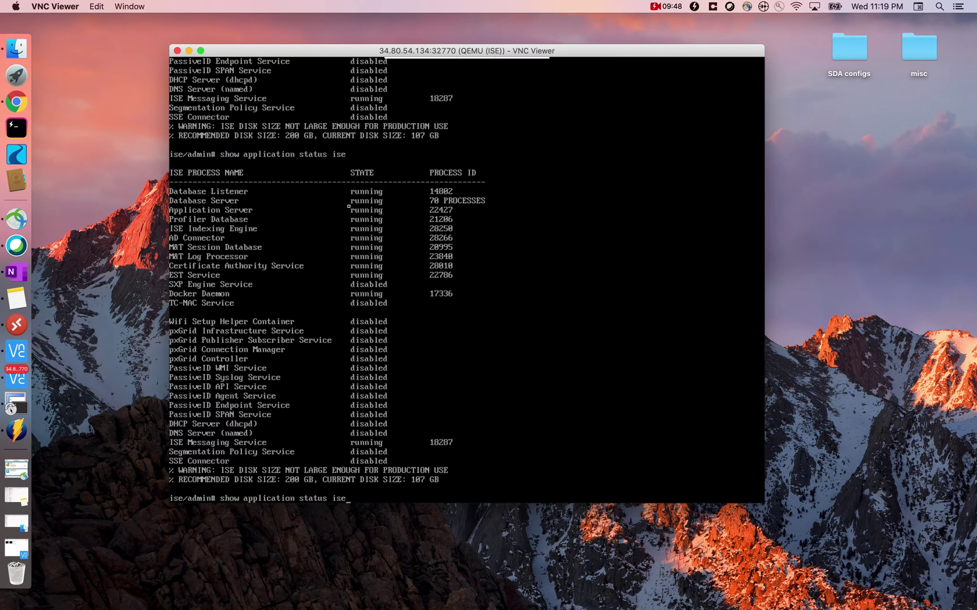
Step: Switch from the VNC console back to the Windows server's browser and open ise.bitsplease.com in a new tab
left_click(826, 247)
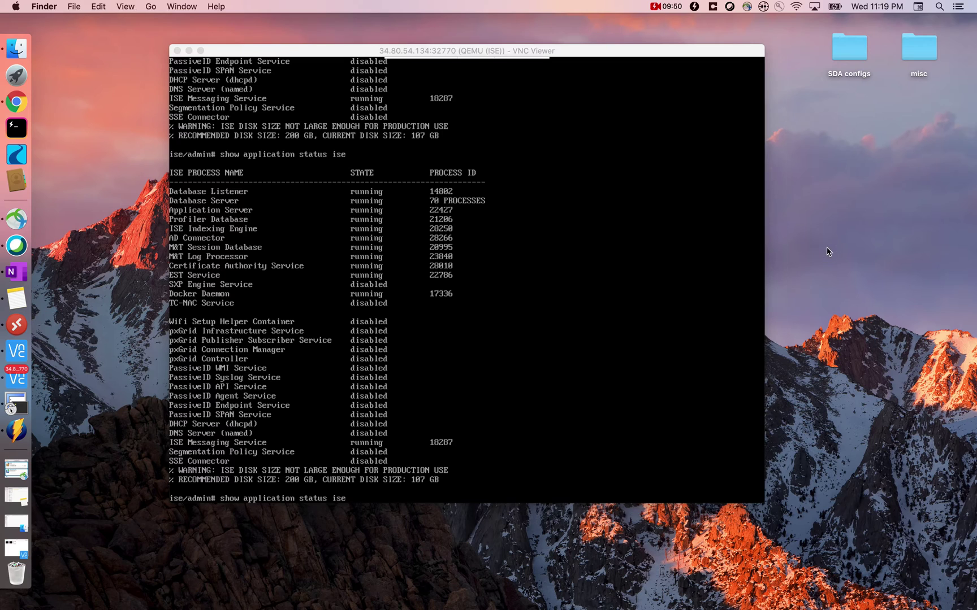
key("ctrl+Up")
left_click(483, 46)
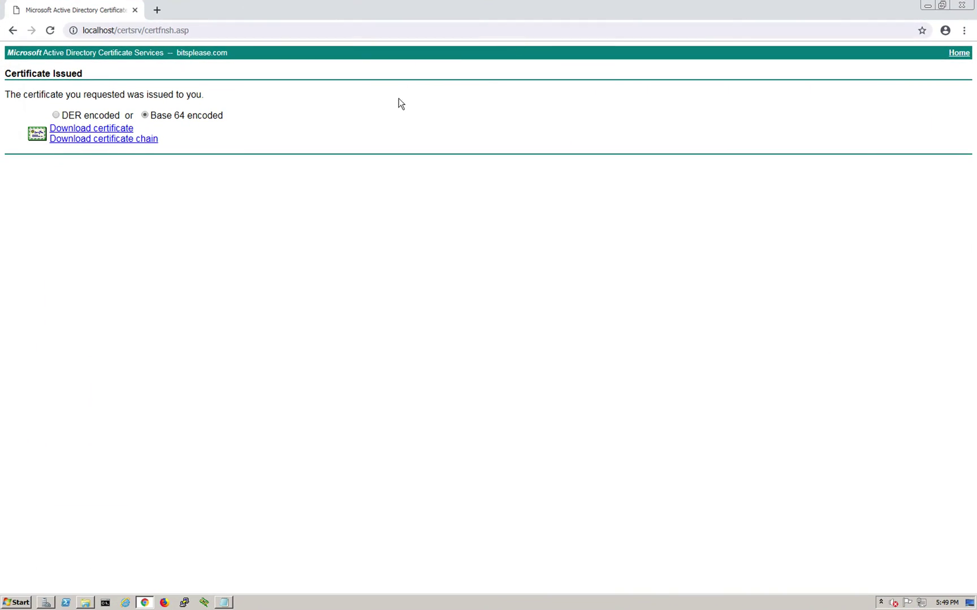
left_click(158, 10)
left_click(180, 27)
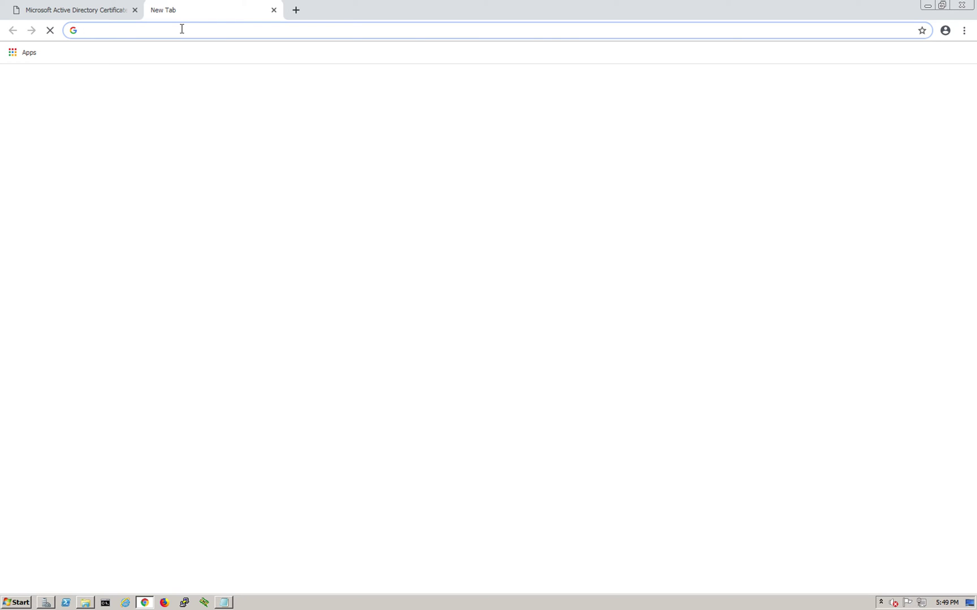
type("ise.bitsplease.com")
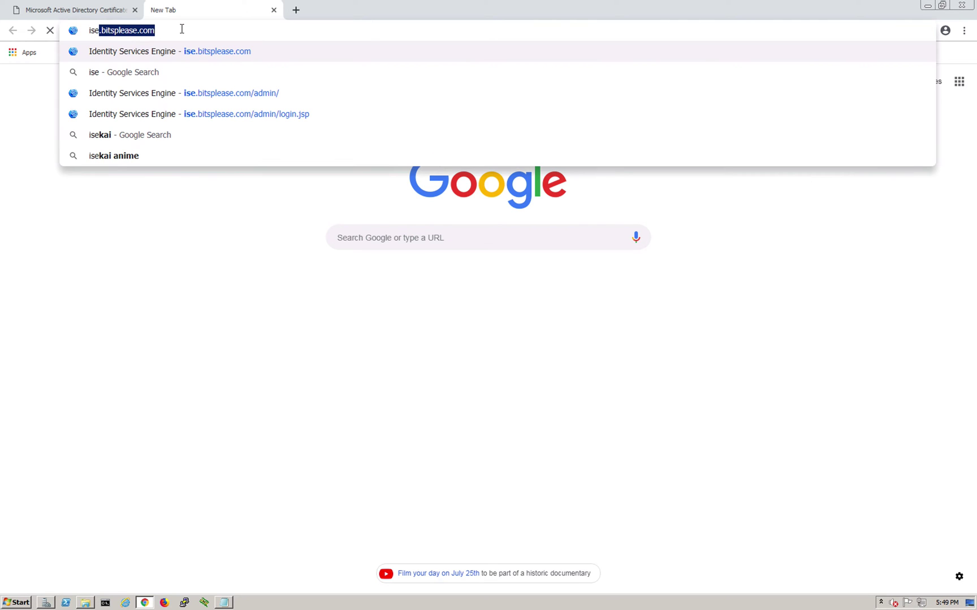
key("Return")
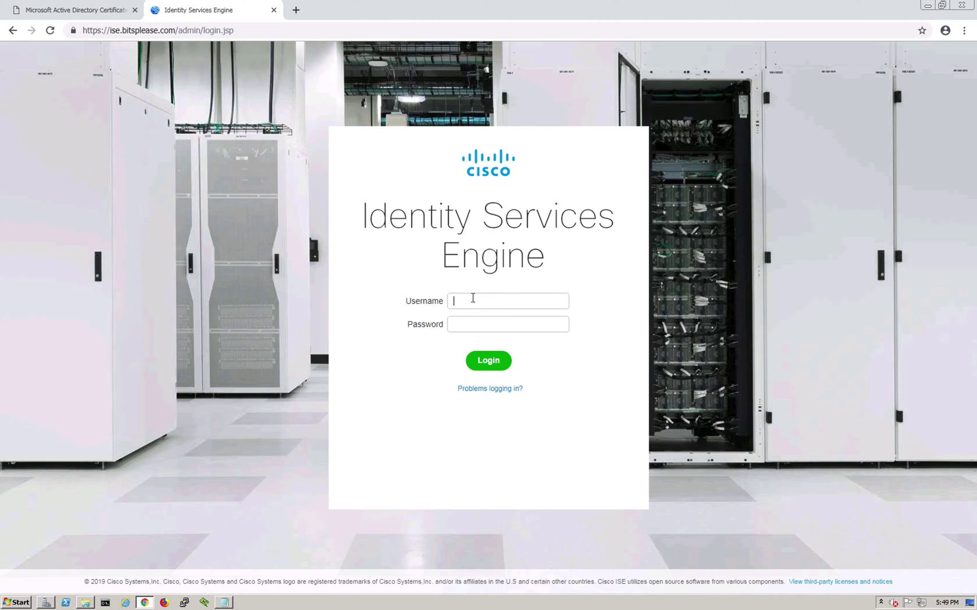
Step: Try to log in to the ISE admin portal with the administrator username and account password
type("dmin")
key("Tab")
type("••••••••••")
key("Return")
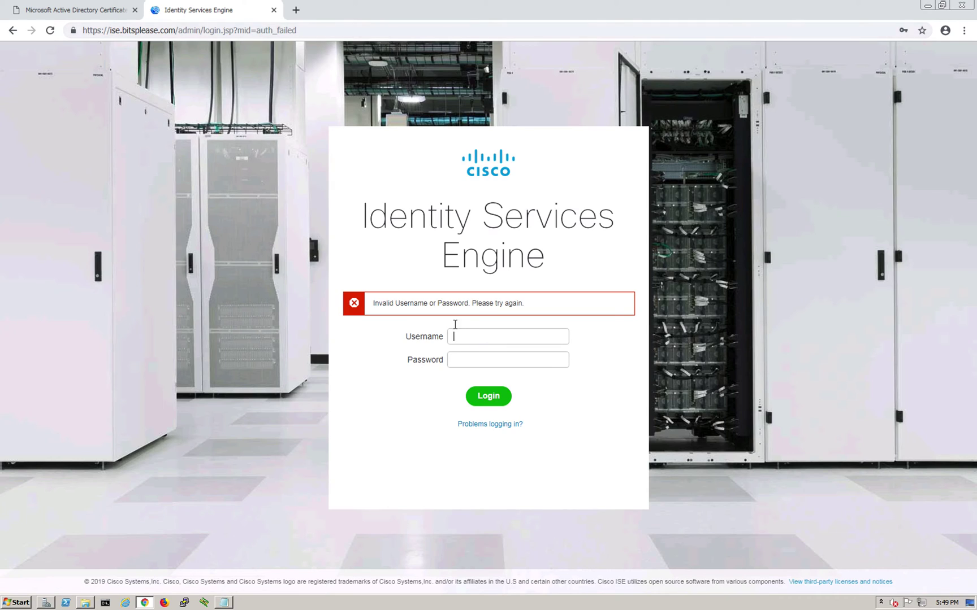
Step: Log in to ISE again as admin with the account password and dismiss the browser's offer to save it
type("••••••••••")
key("Return")
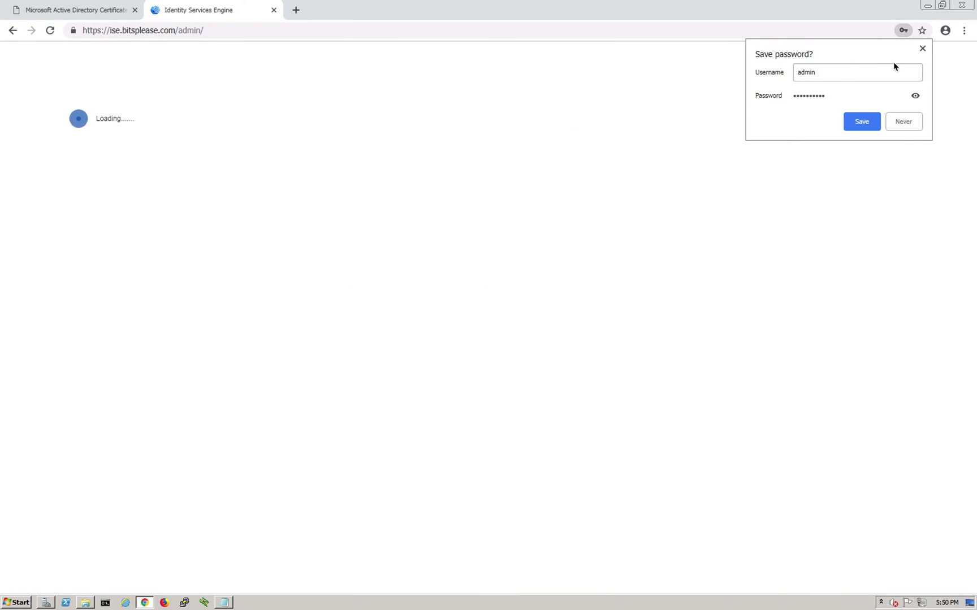
left_click(922, 49)
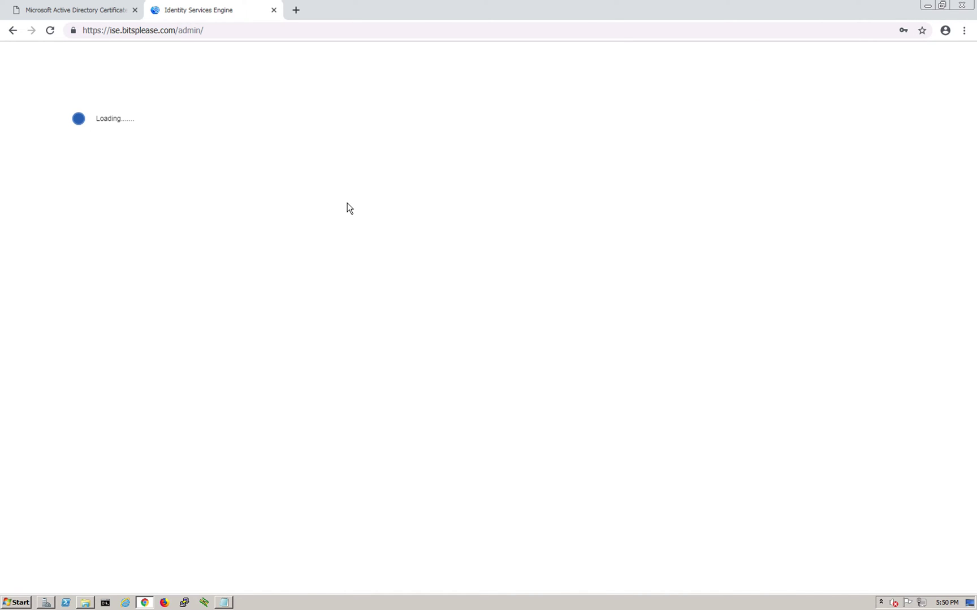
Step: View the ISE site's certificate from the browser, checking its issuer and validity and then its detailed fields
left_click(73, 31)
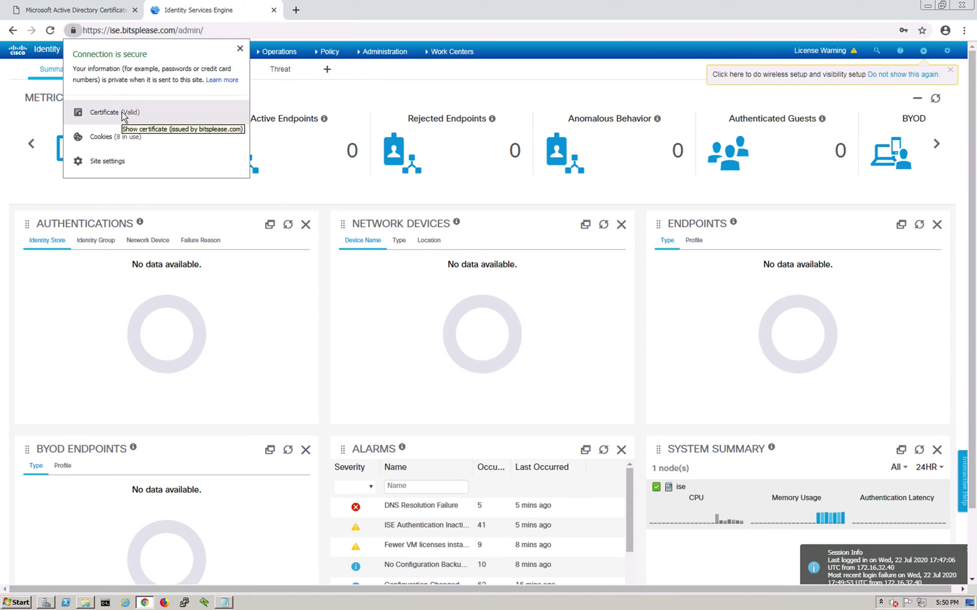
left_click(122, 111)
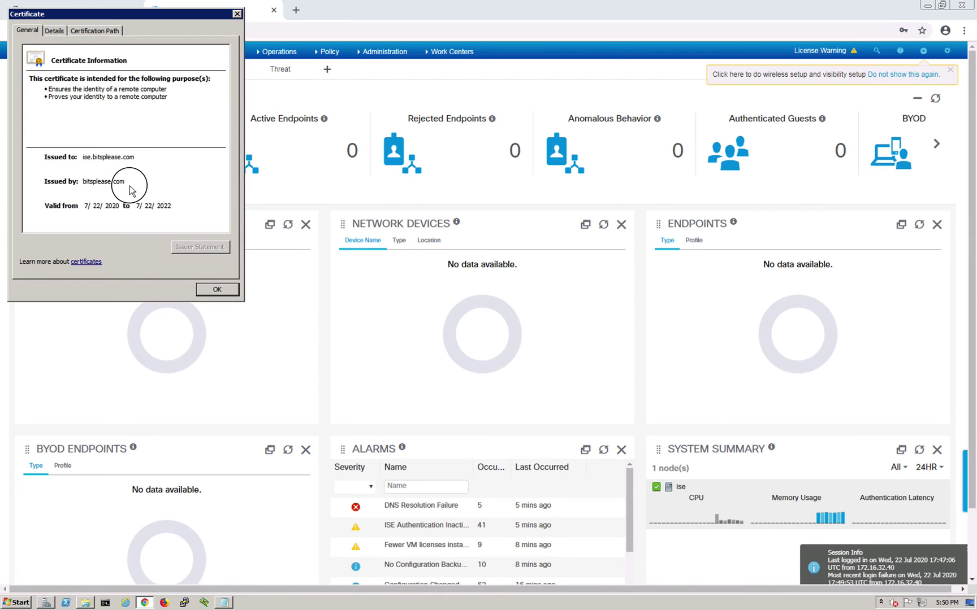
left_click(54, 32)
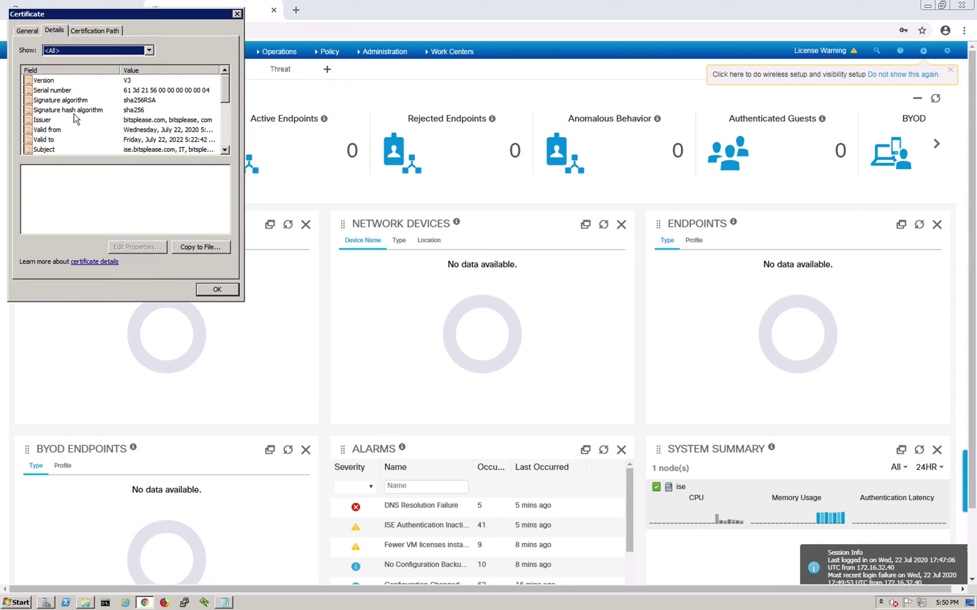
Step: Filter the certificate details to extensions only, inspect the Subject Alternative Name and the certification path, and close the certificate
key("Down")
key("Down")
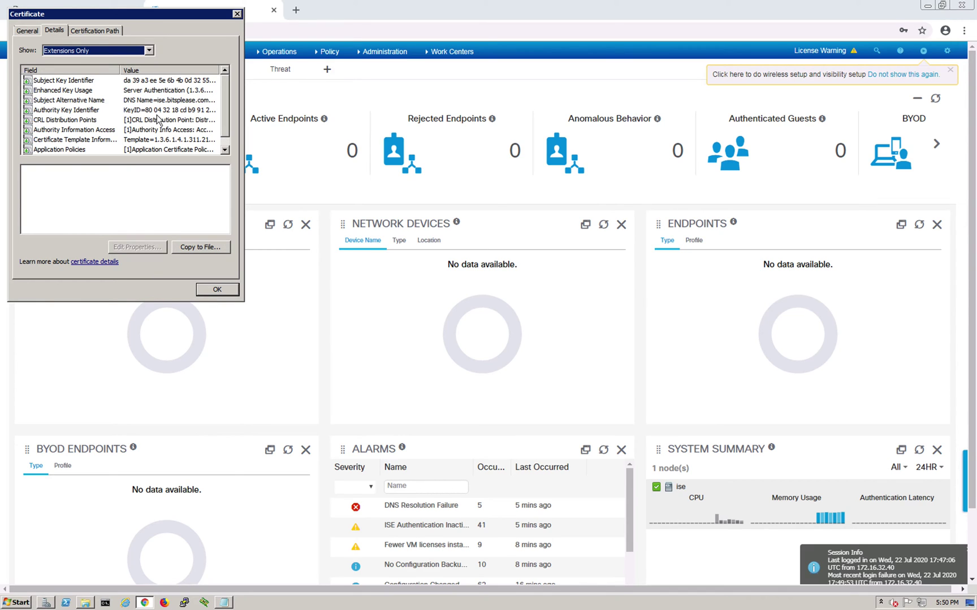
left_click(77, 102)
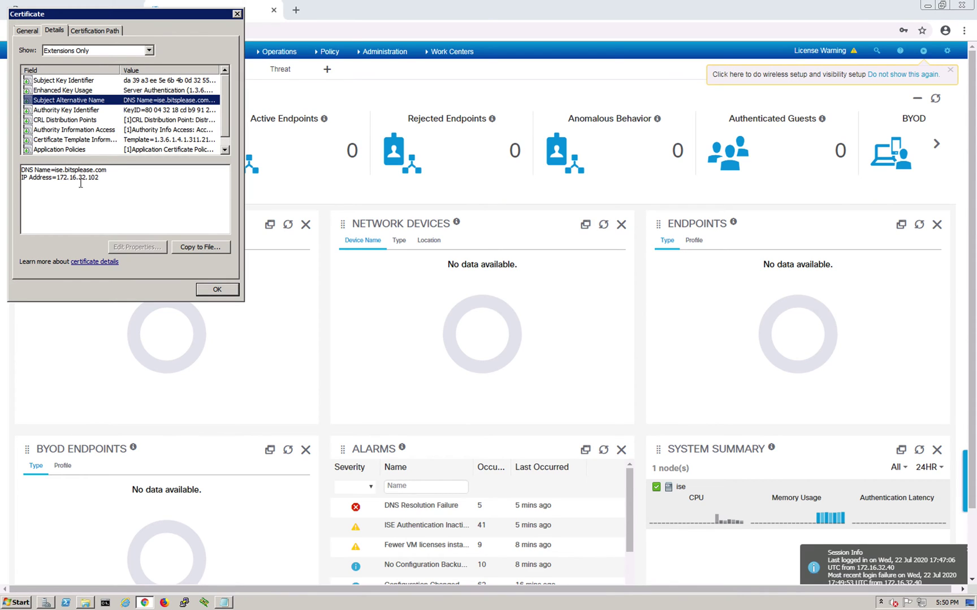
left_click(96, 31)
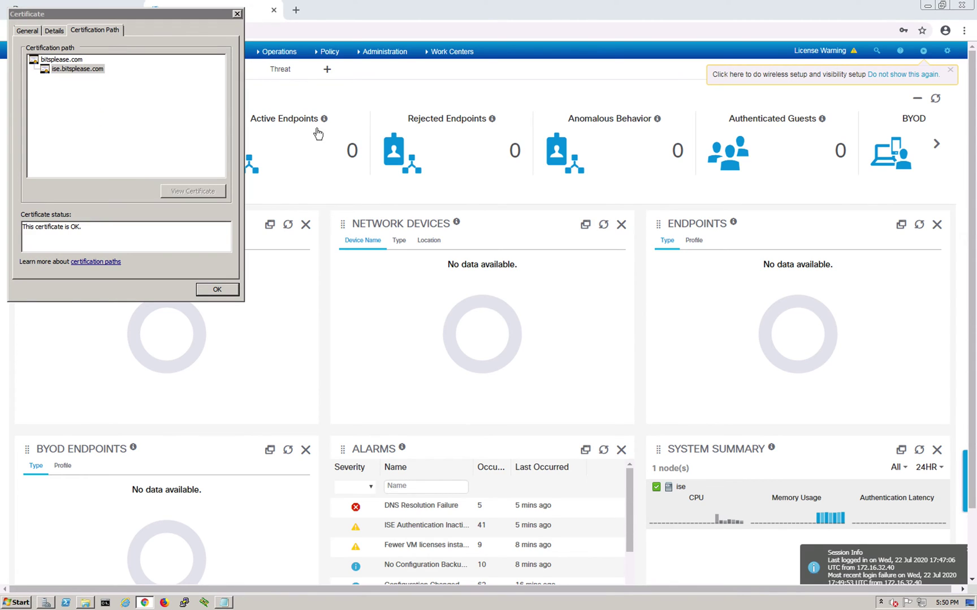
left_click(237, 14)
Step: Open the ISE system certificates page, expand Certificate Authority, and check the usages and issuer of the signed_by_ROOT certificate
mouse_move(367, 61)
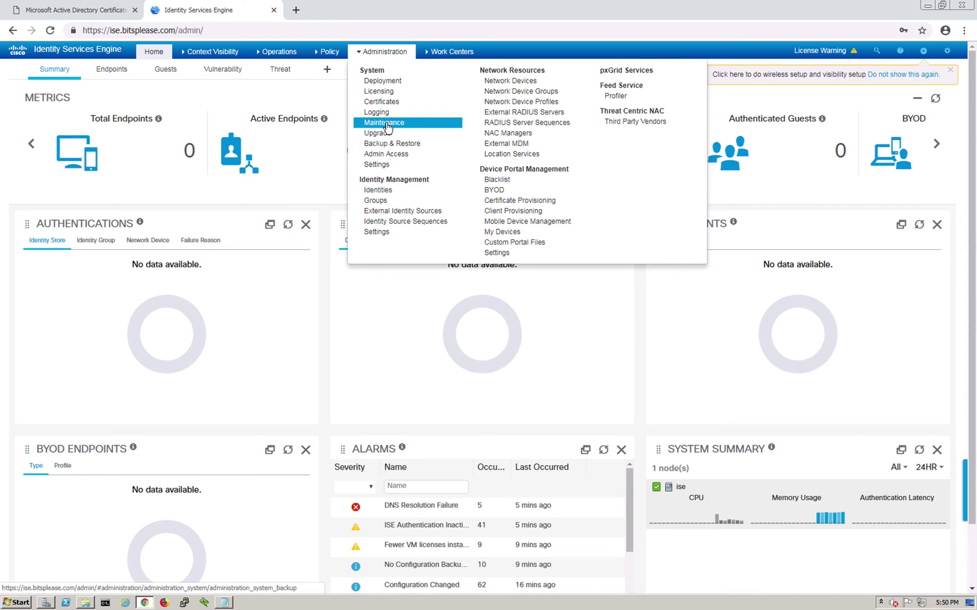
left_click(384, 104)
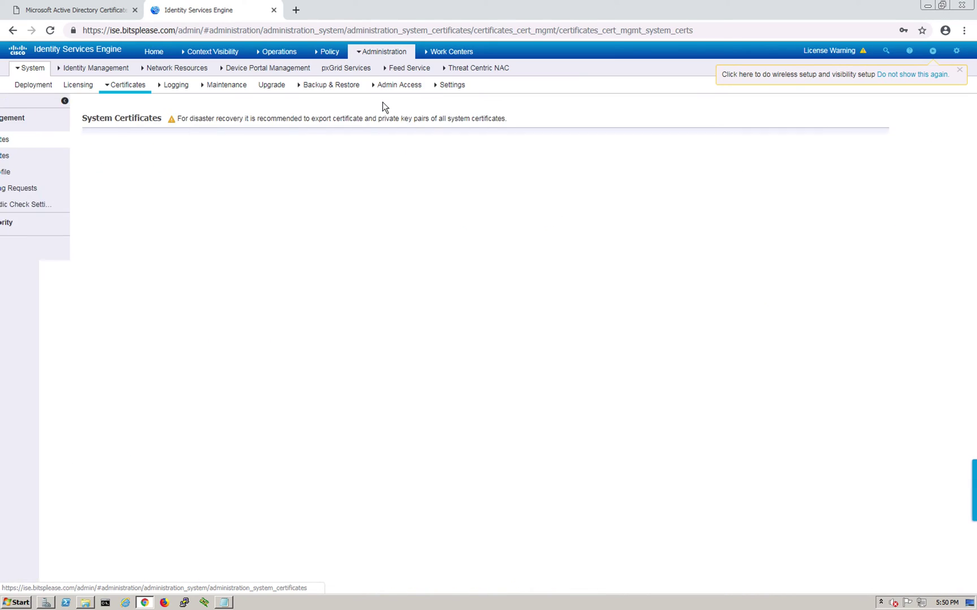
left_click(23, 225)
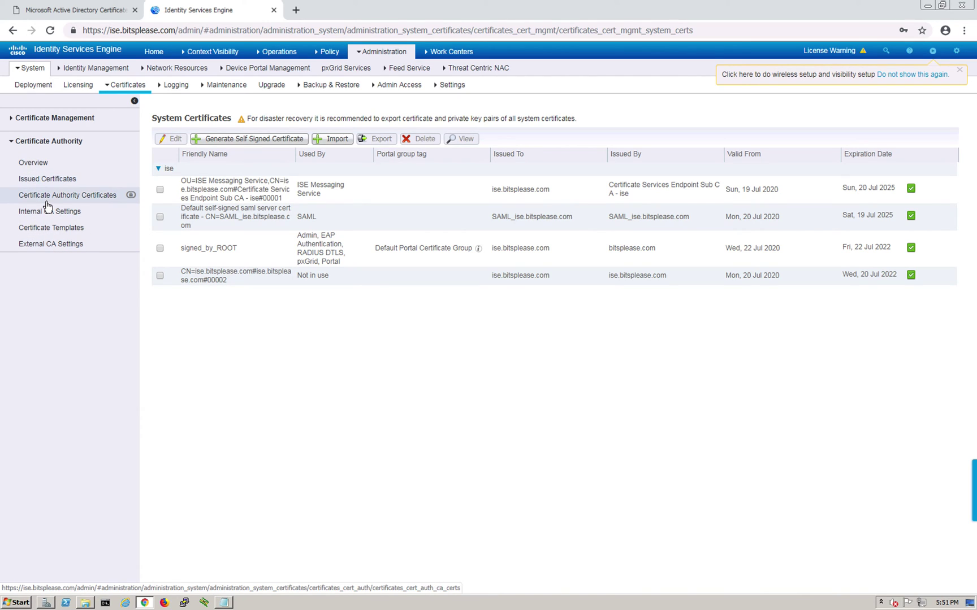
left_click_drag(47, 208, 227, 252)
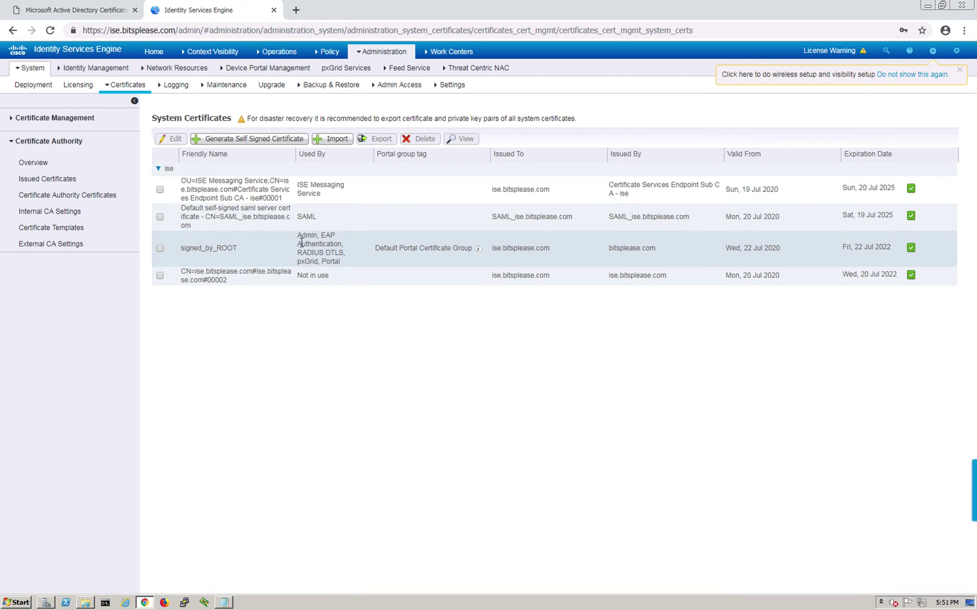
left_click_drag(294, 240, 173, 249)
left_click(247, 326)
left_click(399, 345)
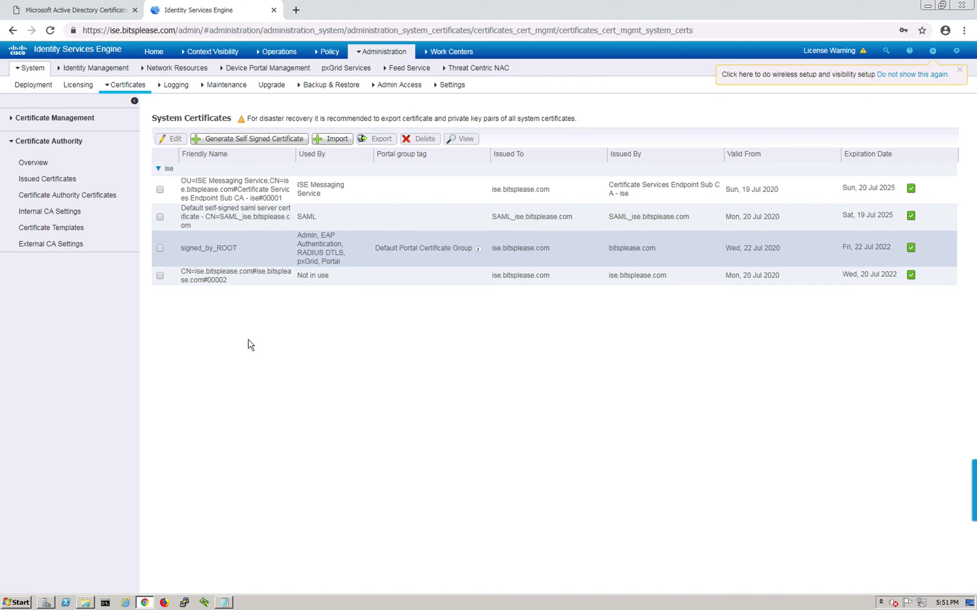
Step: Switch to Server Manager, collapse the Active Directory Certificate Services and DNS Server roles, and expand Active Directory Domain Services
left_click(46, 603)
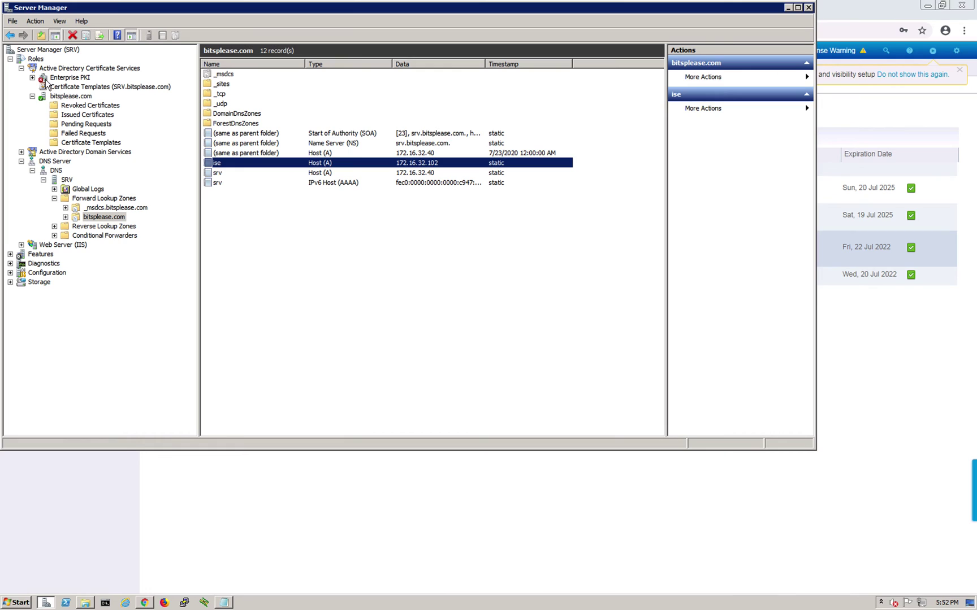
left_click(71, 97)
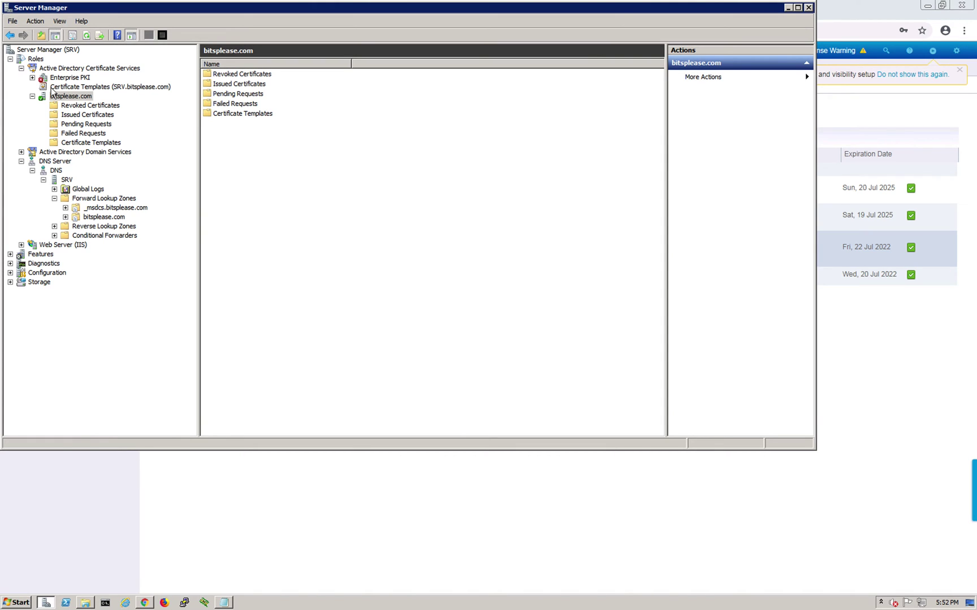
left_click(32, 96)
left_click(21, 68)
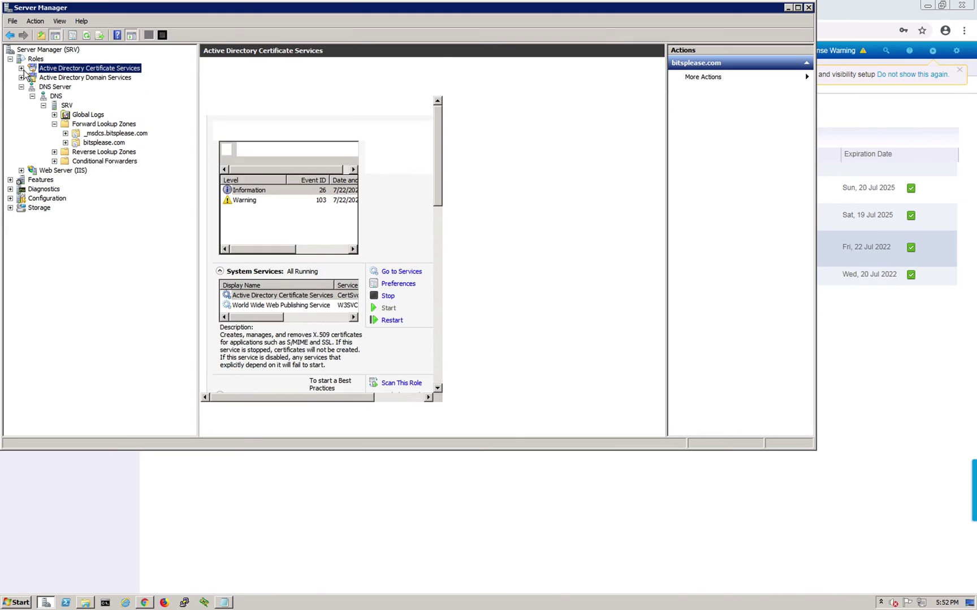
left_click(21, 77)
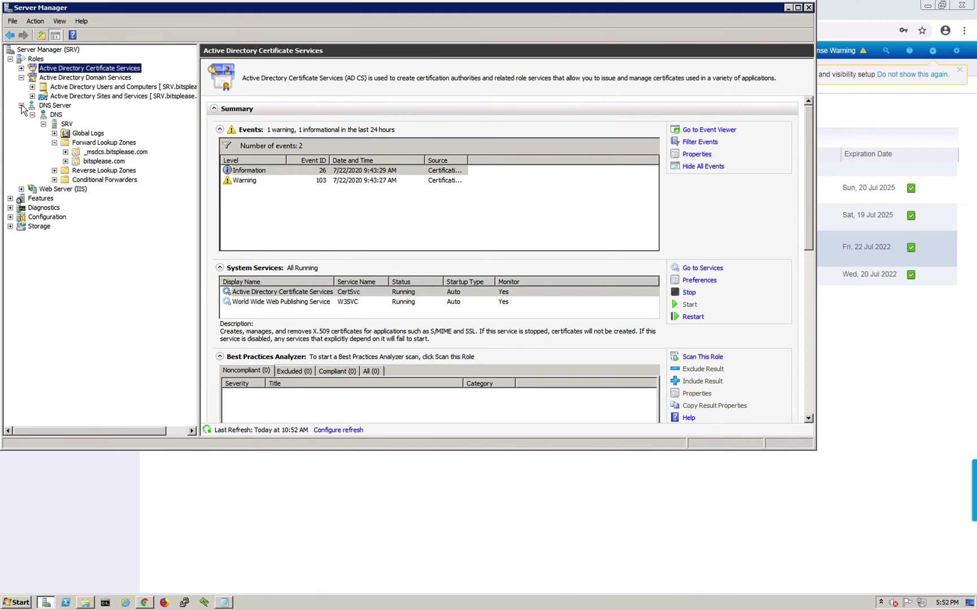
left_click(21, 105)
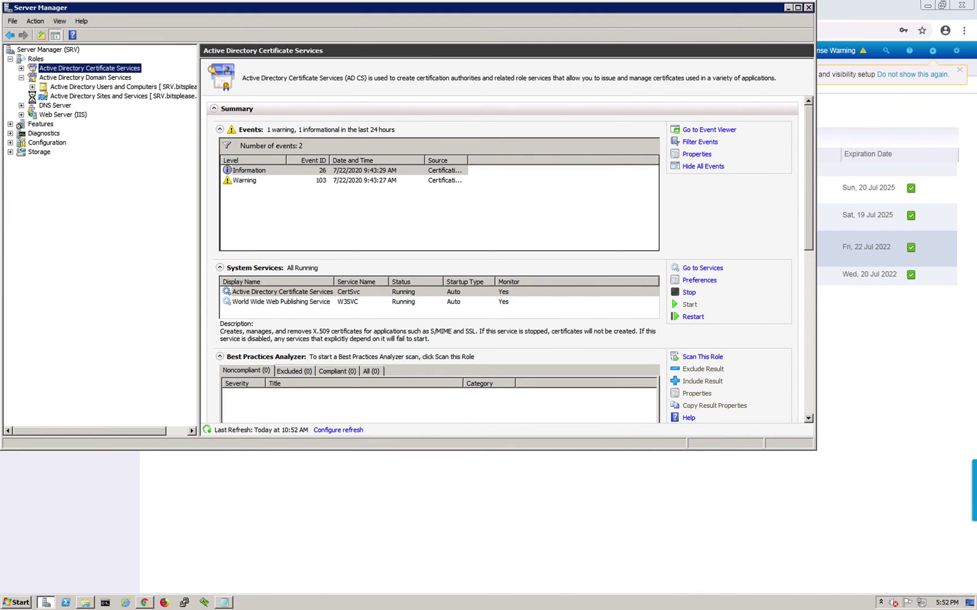
Step: Review the user accounts and groups in the bitsplease.com Users container of Active Directory Users and Computers
left_click(33, 96)
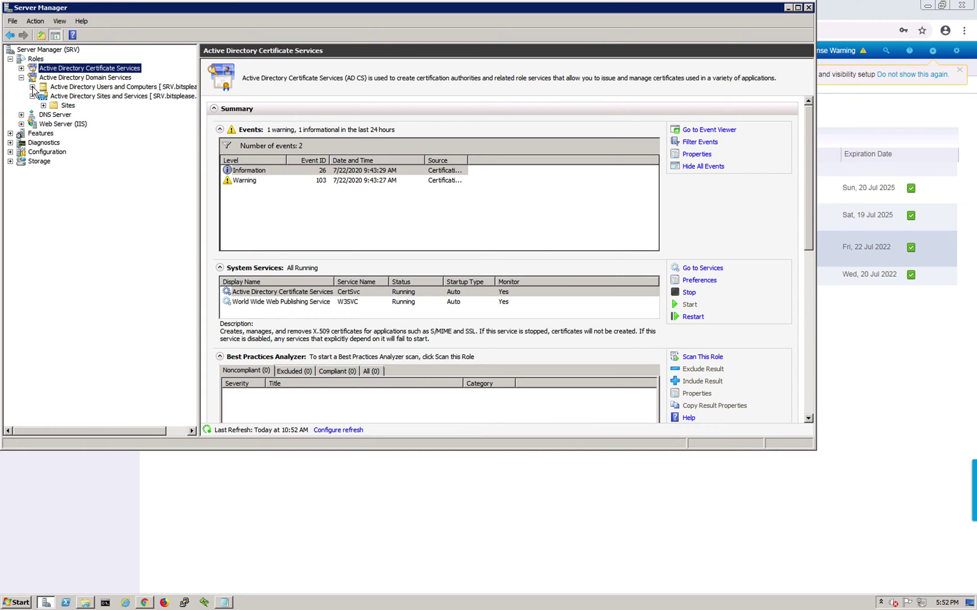
left_click(33, 86)
left_click(43, 96)
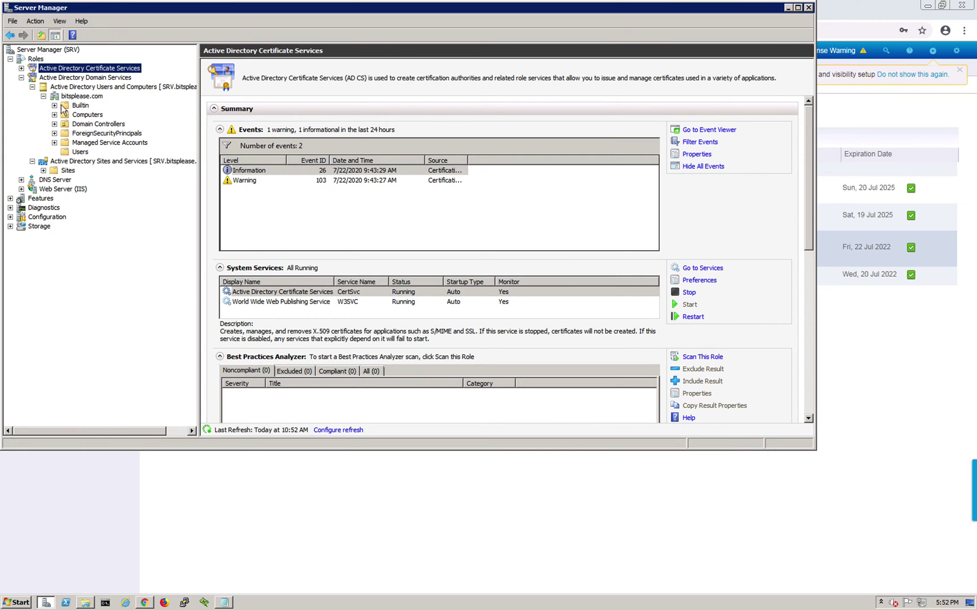
left_click(80, 151)
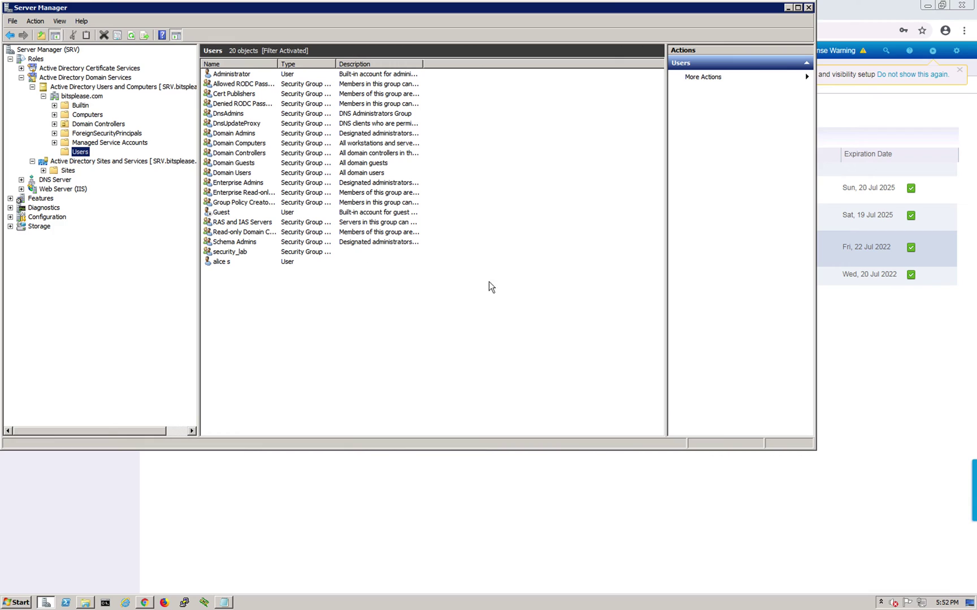
left_click(248, 264)
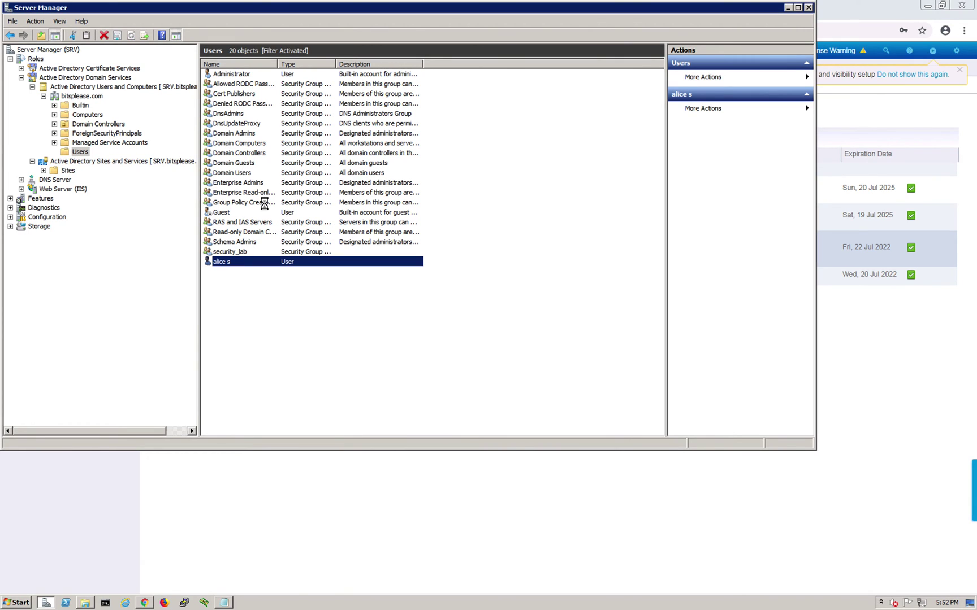
left_click(547, 244)
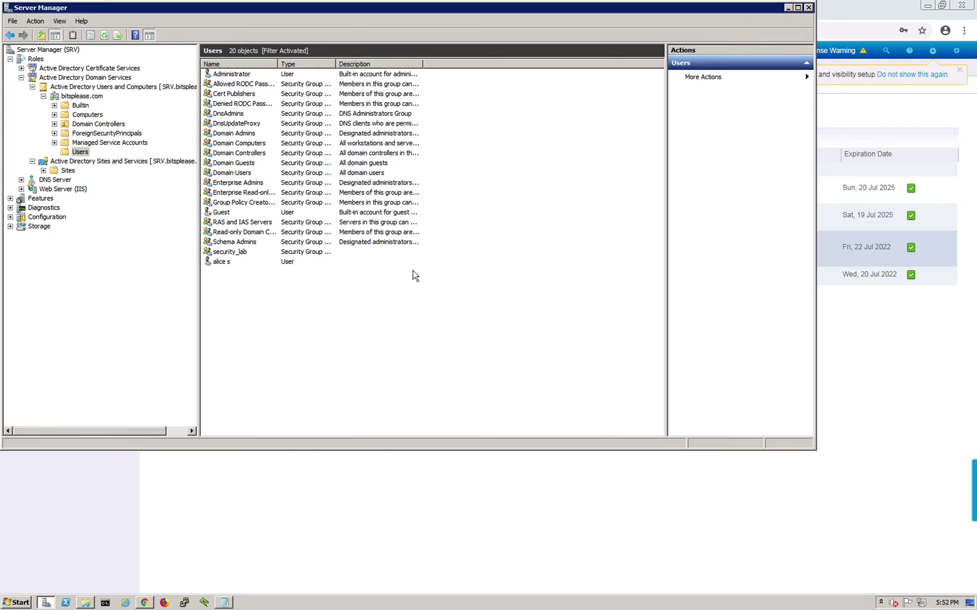
Step: Return to ISE in the browser and open the Active Directory page of the external identity sources
left_click(601, 542)
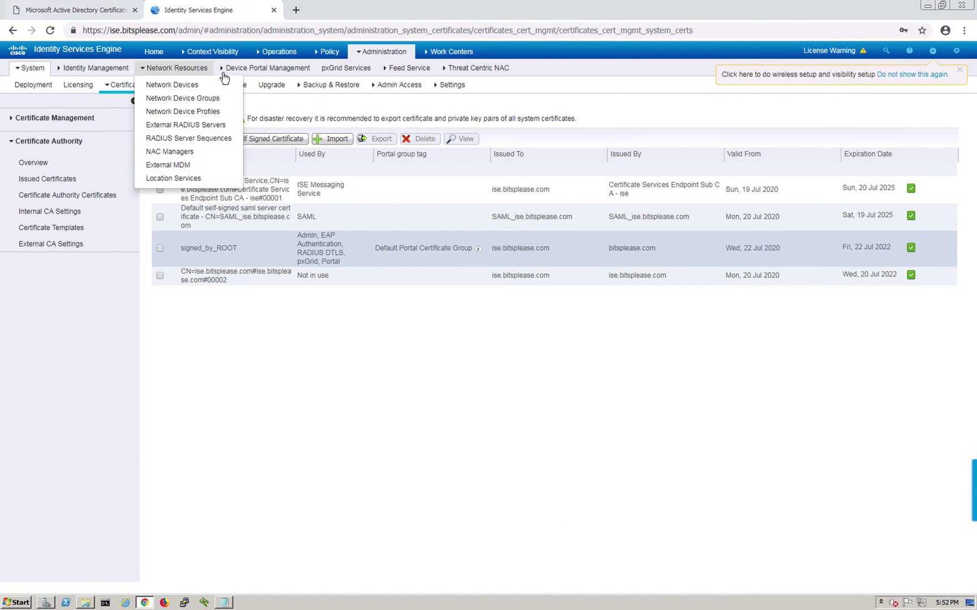
mouse_move(363, 54)
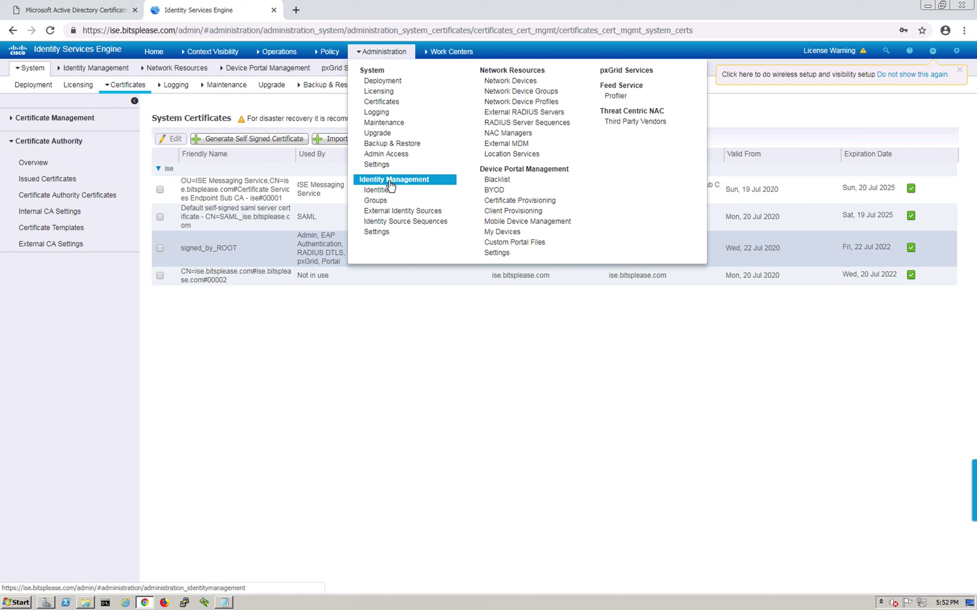
left_click(393, 214)
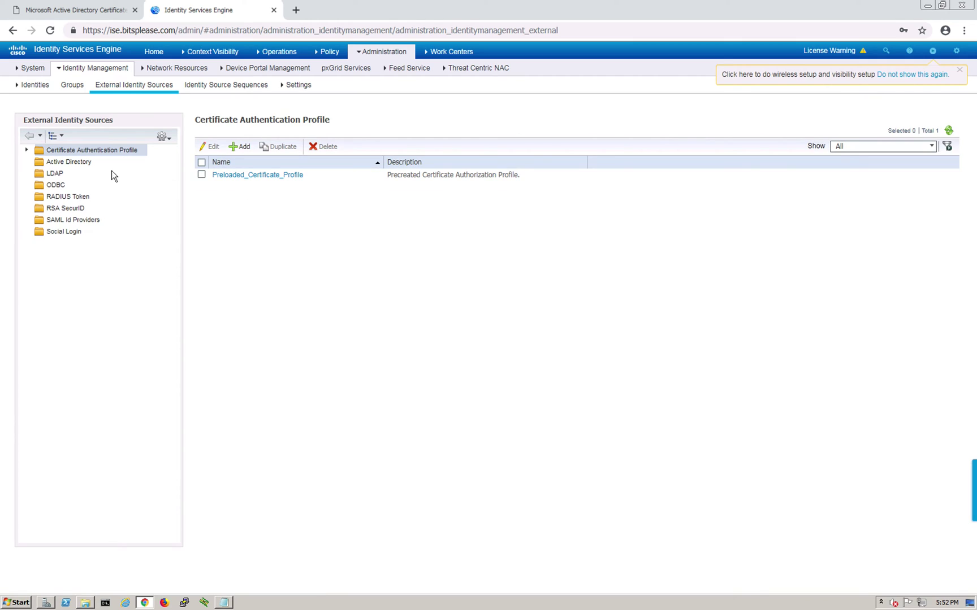
left_click(78, 163)
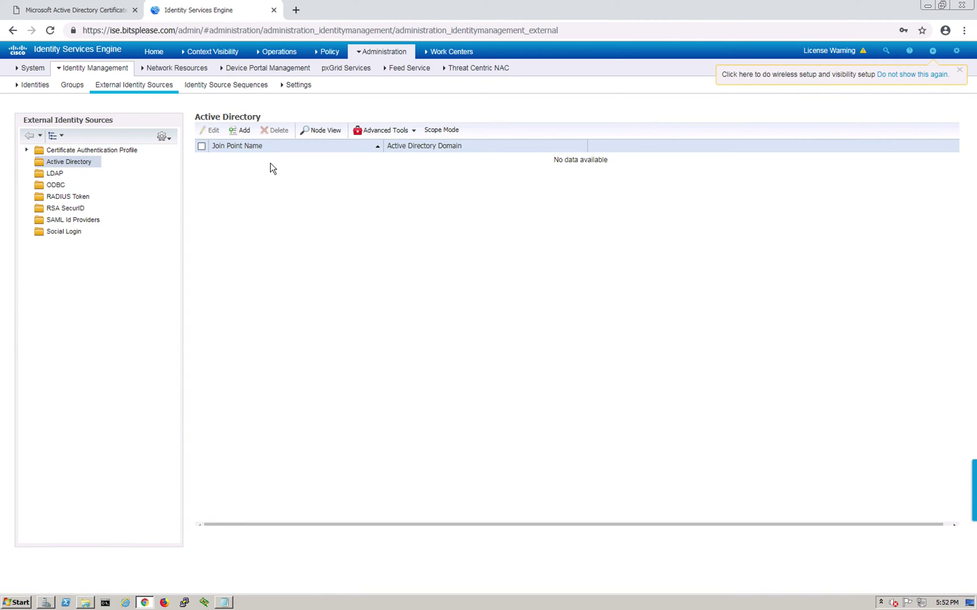
Step: Add an Active Directory join point named bitsplease_AD for the domain bitsplease.com and submit it
left_click(242, 130)
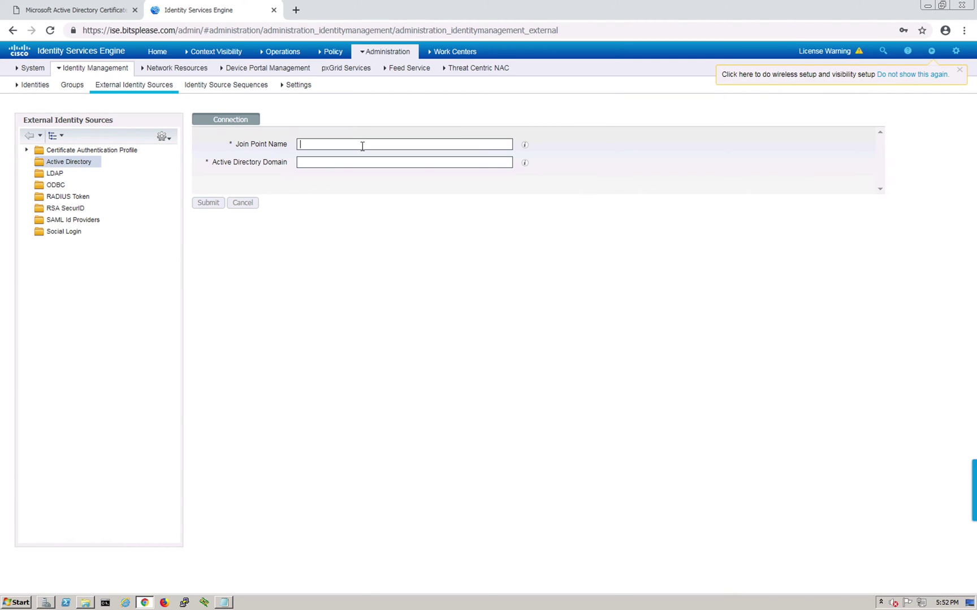
left_click(339, 146)
type("bits")
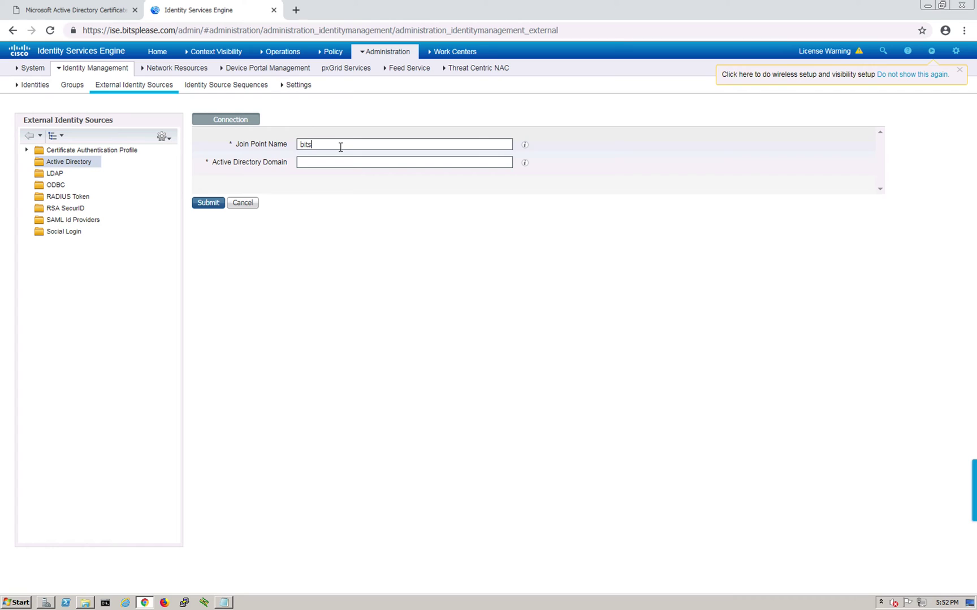
type("please_AD")
left_click(335, 161)
type("bitsplease.co")
left_click(369, 257)
left_click(204, 202)
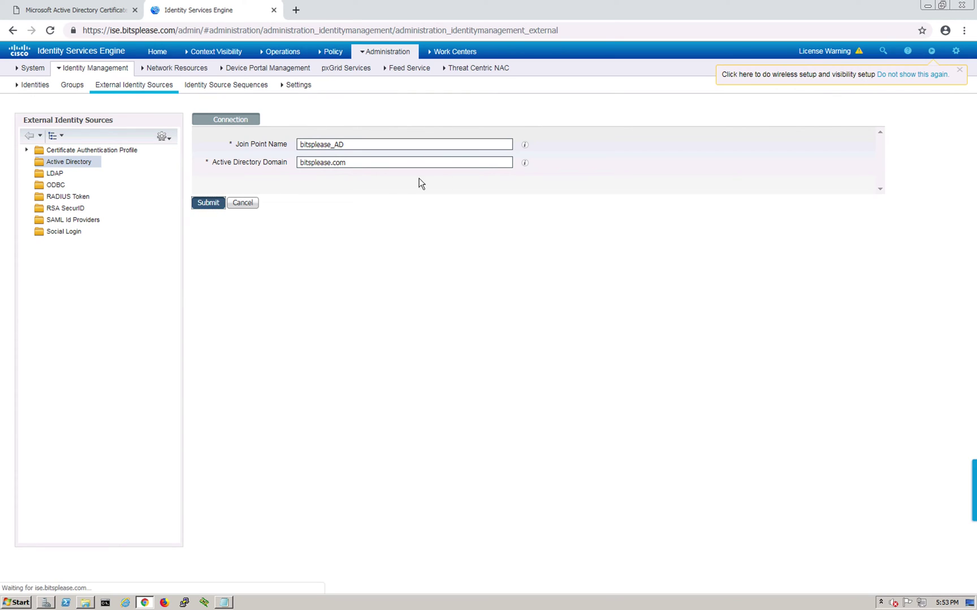
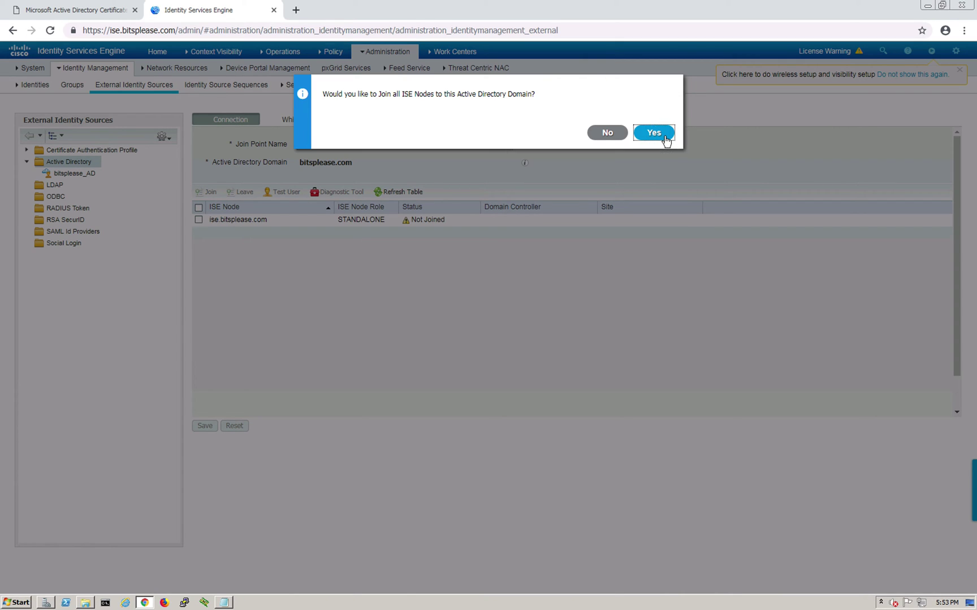
Step: Join all ISE nodes to the domain as Administrator with the account password, decline saving the password, and close the join status
left_click(666, 140)
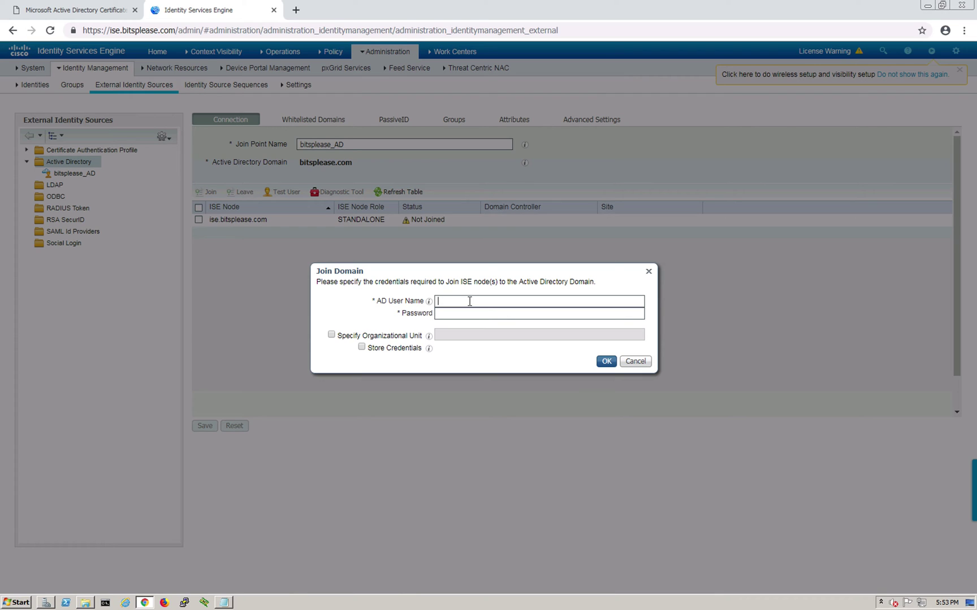
type("Administrator")
left_click(475, 315)
type("*********")
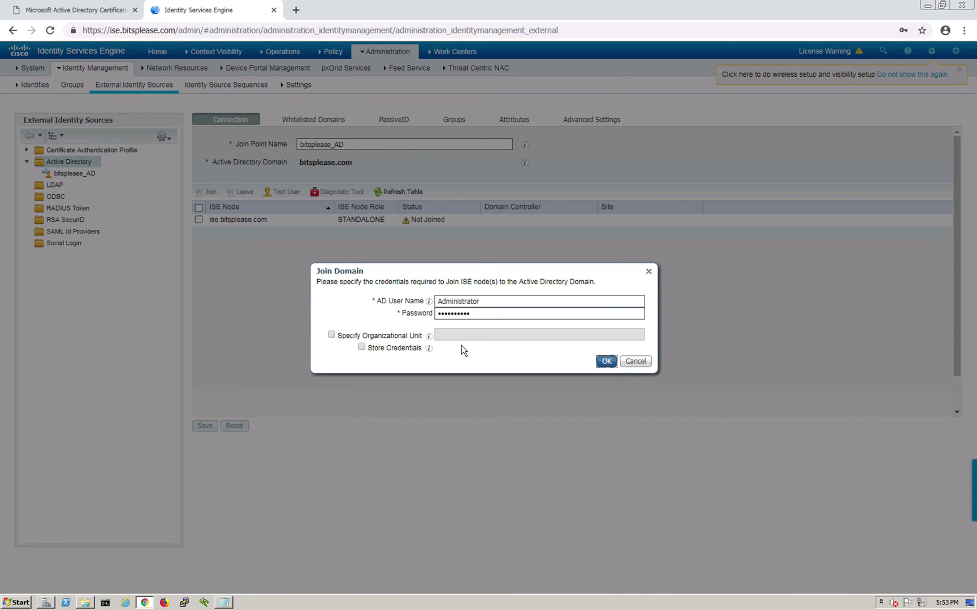
left_click(604, 364)
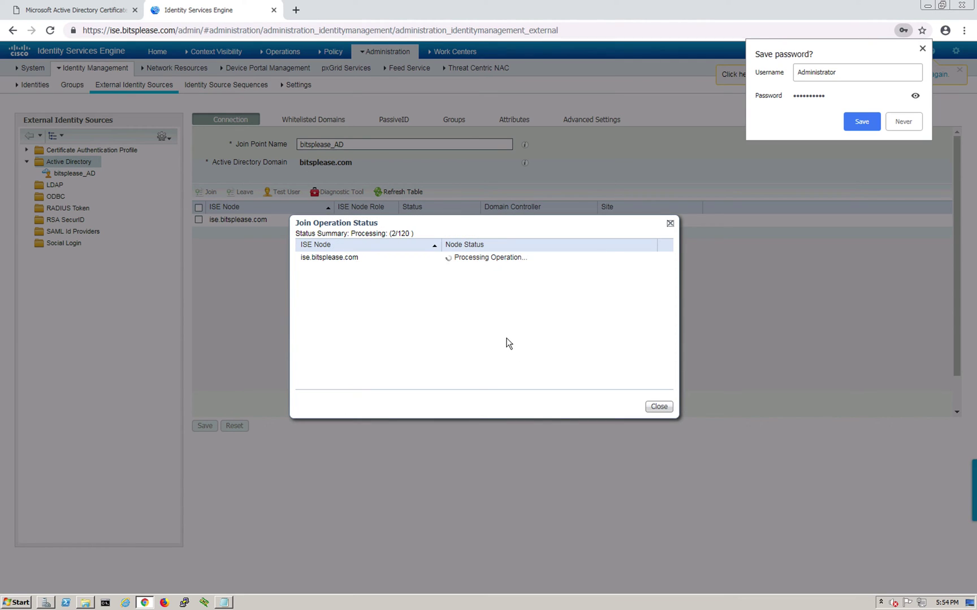
left_click(920, 51)
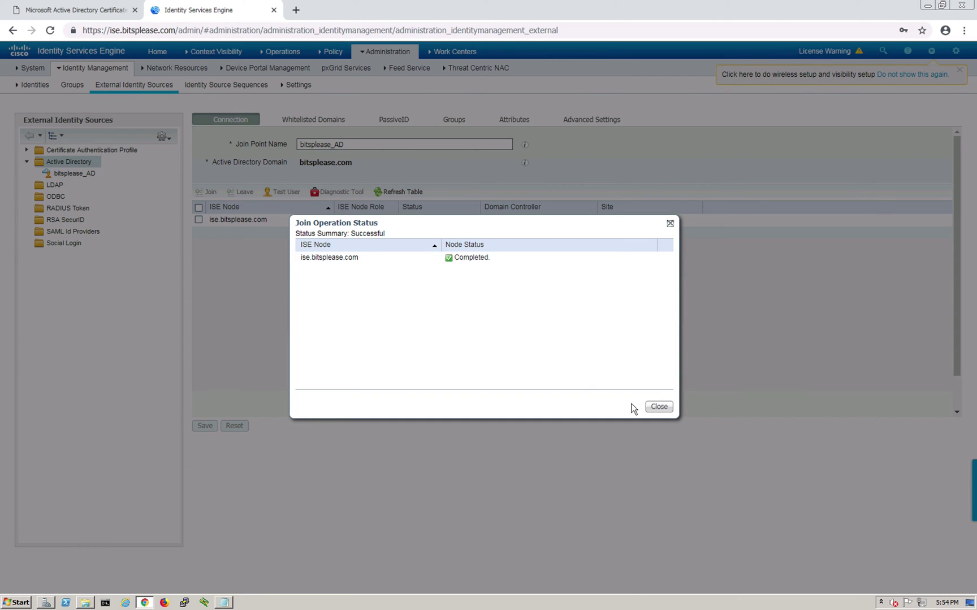
left_click(663, 412)
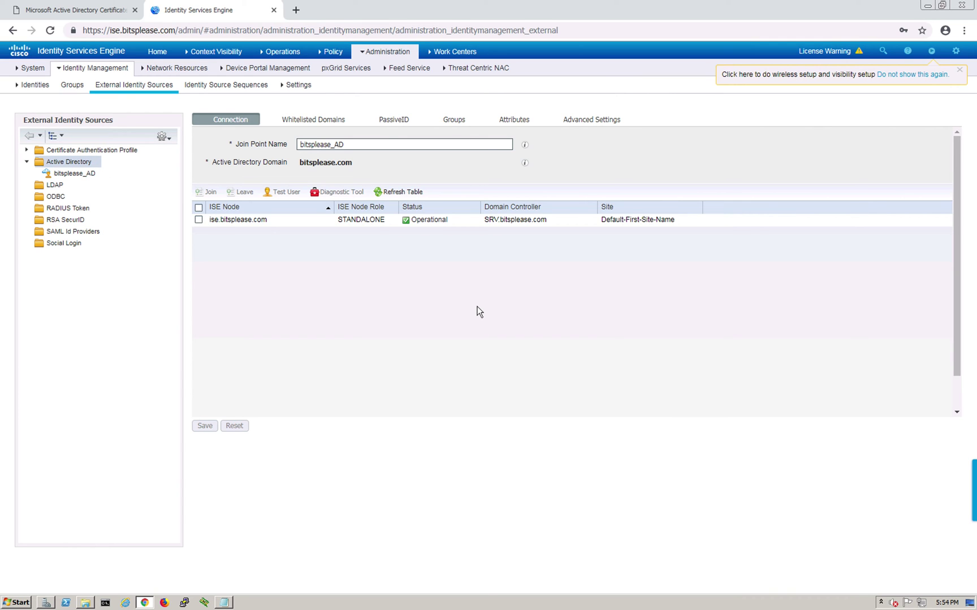
Step: Switch to the ISE console in VNC Viewer, clear the pending command, and check the node's time with show clock
key("ctrl+Up")
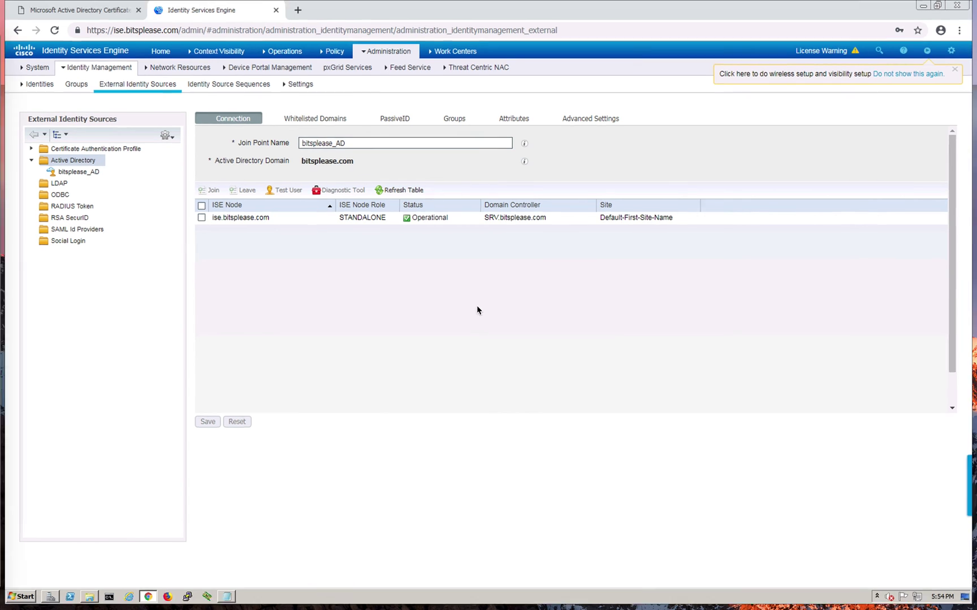
left_click(594, 339)
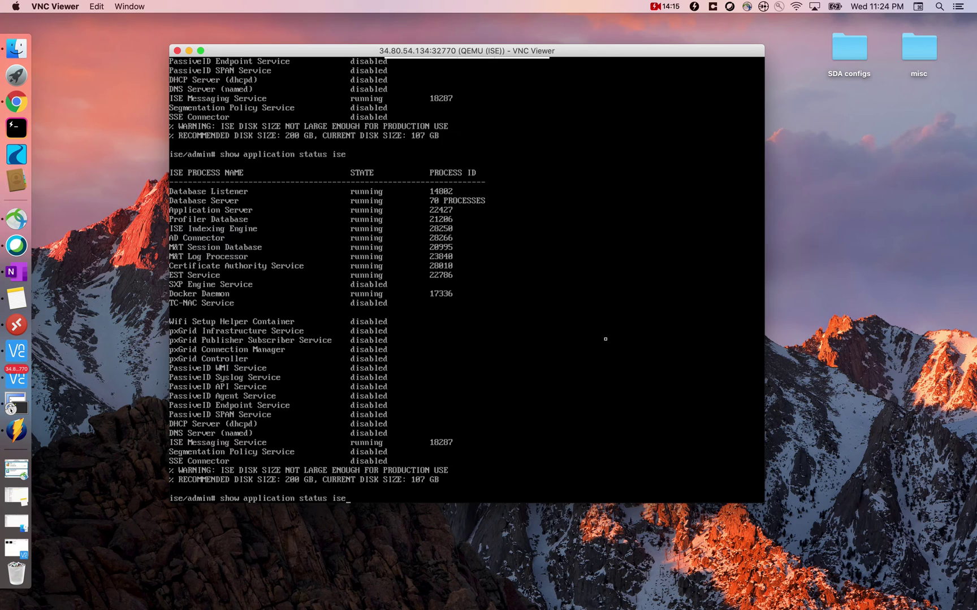
key("BackSpace")
key("BackSpace")
key("BackSpace")
key("BackSpace")
key("BackSpace")
key("BackSpace")
key("BackSpace")
key("BackSpace")
key("BackSpace")
key("BackSpace")
key("BackSpace")
key("BackSpace")
key("BackSpace")
key("BackSpace")
key("BackSpace")
key("BackSpace")
key("BackSpace")
key("BackSpace")
key("BackSpace")
key("BackSpace")
key("BackSpace")
key("BackSpace")
key("BackSpace")
key("BackSpace")
key("BackSpace")
key("BackSpace")
type("show clock")
key("Return")
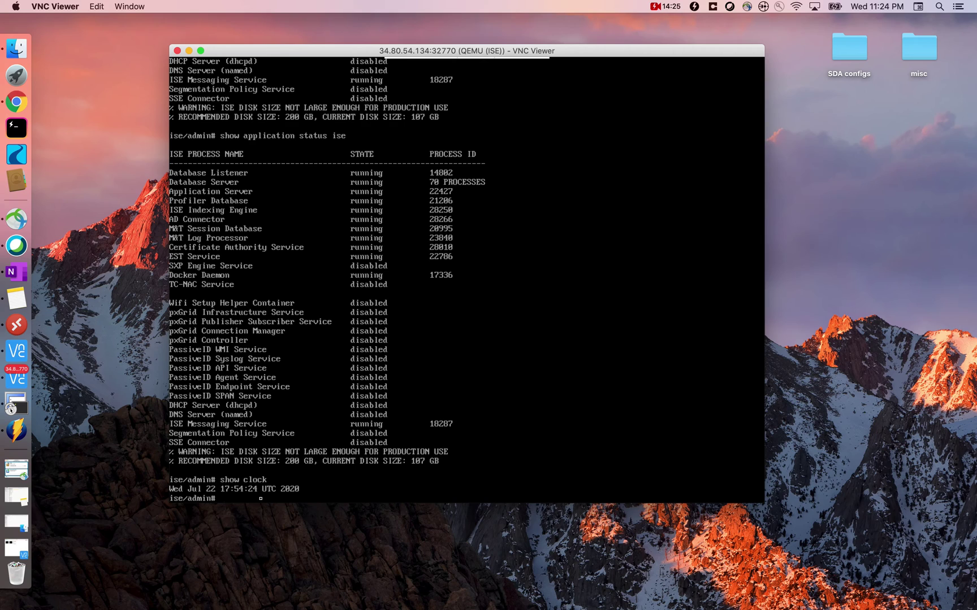
key("Up")
left_click(100, 371)
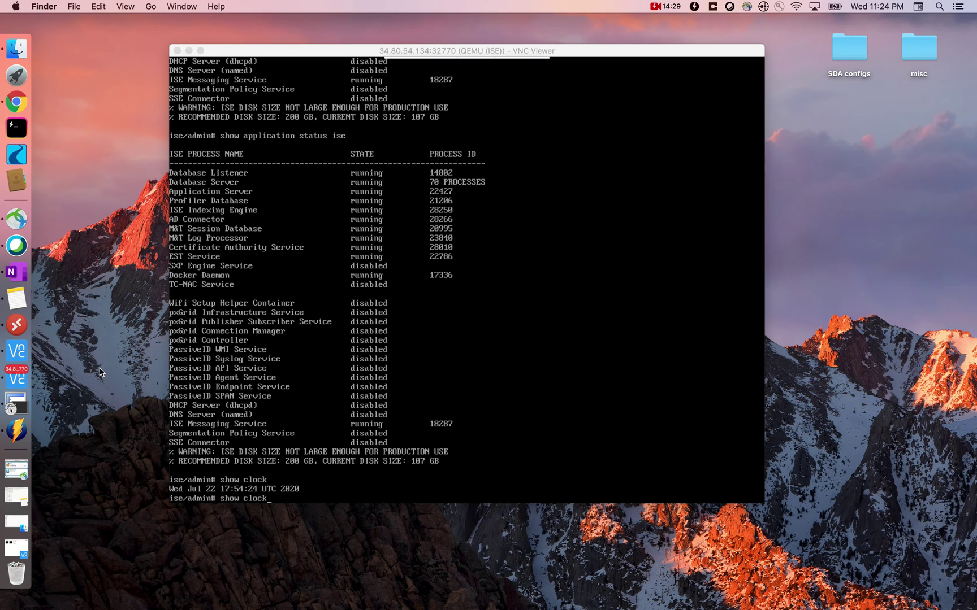
Step: Switch to the Windows server in Microsoft Remote Desktop and check its clock, then close the clock display
key("ctrl+Up")
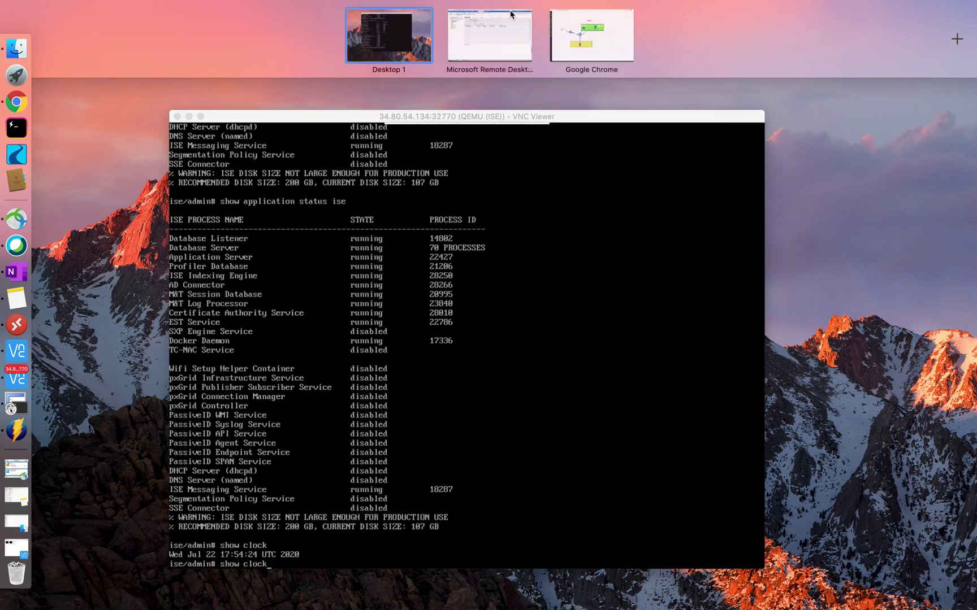
left_click(512, 52)
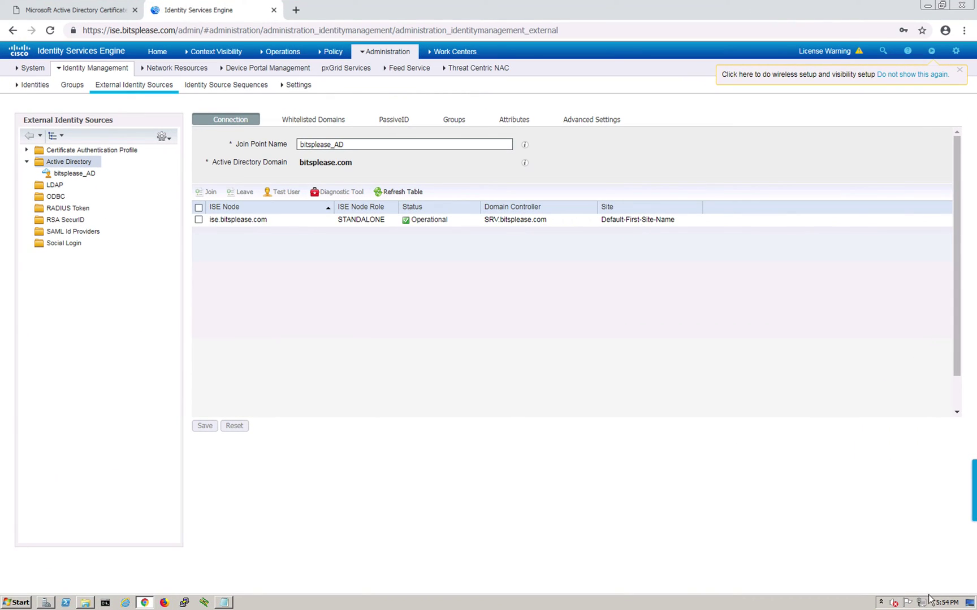
left_click(948, 604)
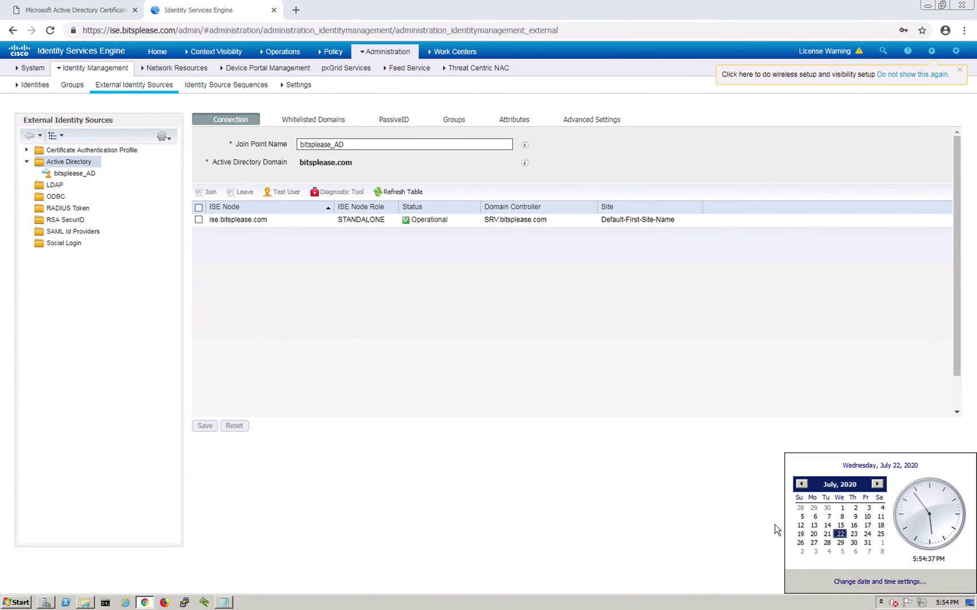
left_click(679, 435)
Step: Return to the ISE console in VNC Viewer, clear the pending command, and resolve the domain with nslookup bitsplease.com
key("ctrl+Up")
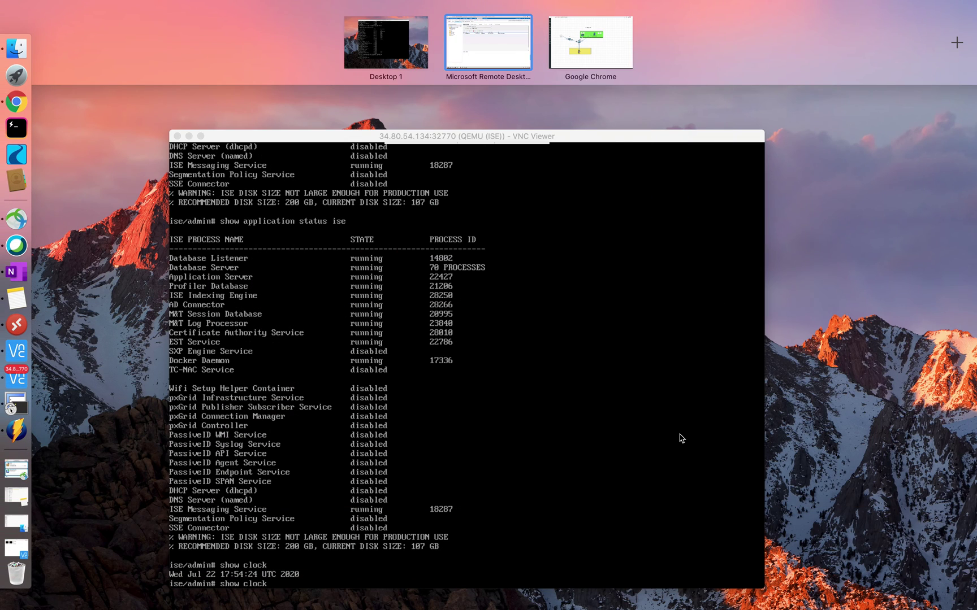
left_click(610, 398)
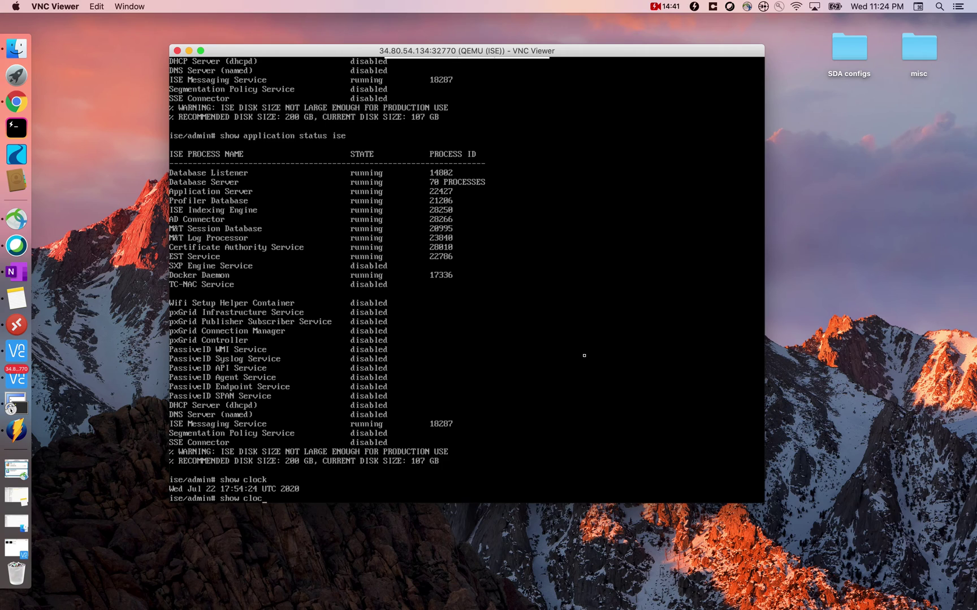
key("BackSpace")
key("BackSpace")
key("BackSpace")
key("BackSpace")
key("BackSpace")
key("BackSpace")
key("BackSpace")
key("BackSpace")
key("BackSpace")
type("nslookup bitsplease.com")
key("Return")
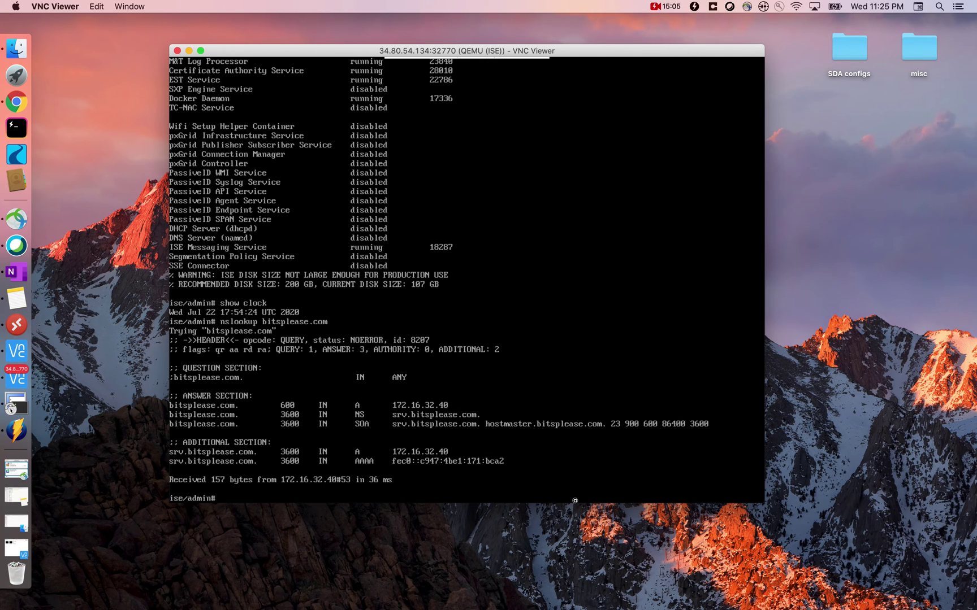
key("Up")
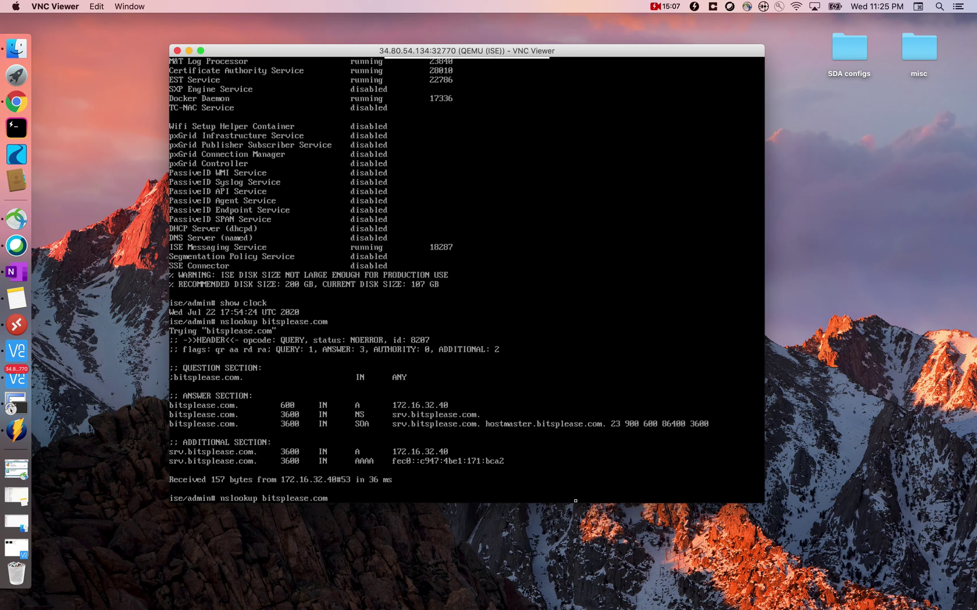
Step: Switch back to Microsoft Remote Desktop and run all Active Directory diagnostic tests for node ise.bitsplease.com on bitsplease_AD
left_click(510, 572)
key("ctrl+Up")
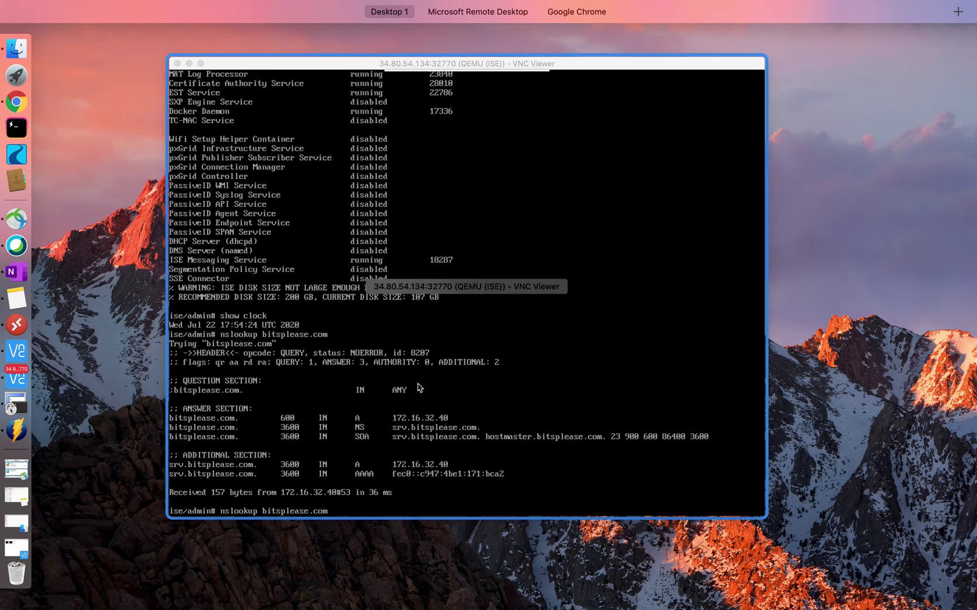
left_click(523, 45)
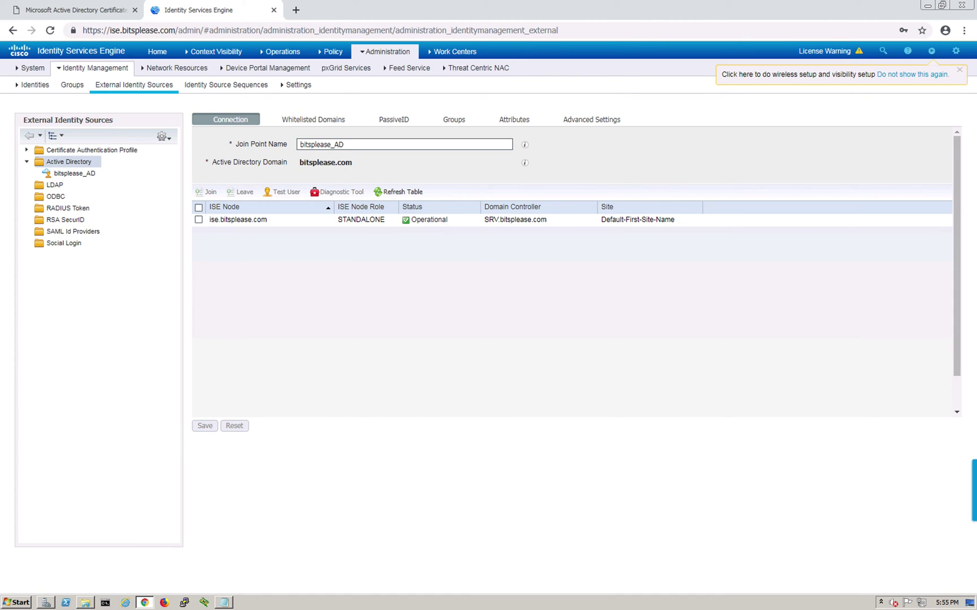
left_click(198, 220)
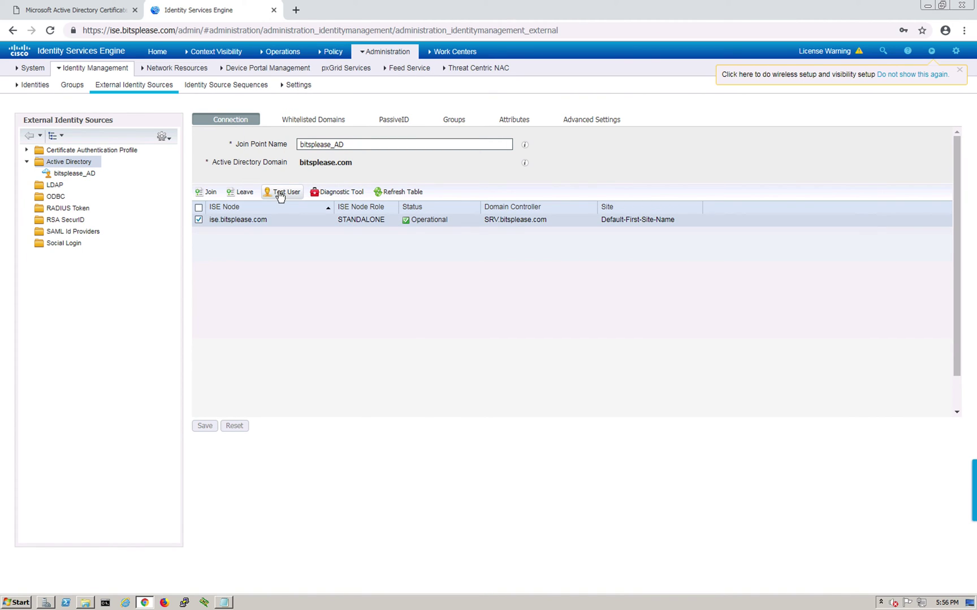
left_click(341, 192)
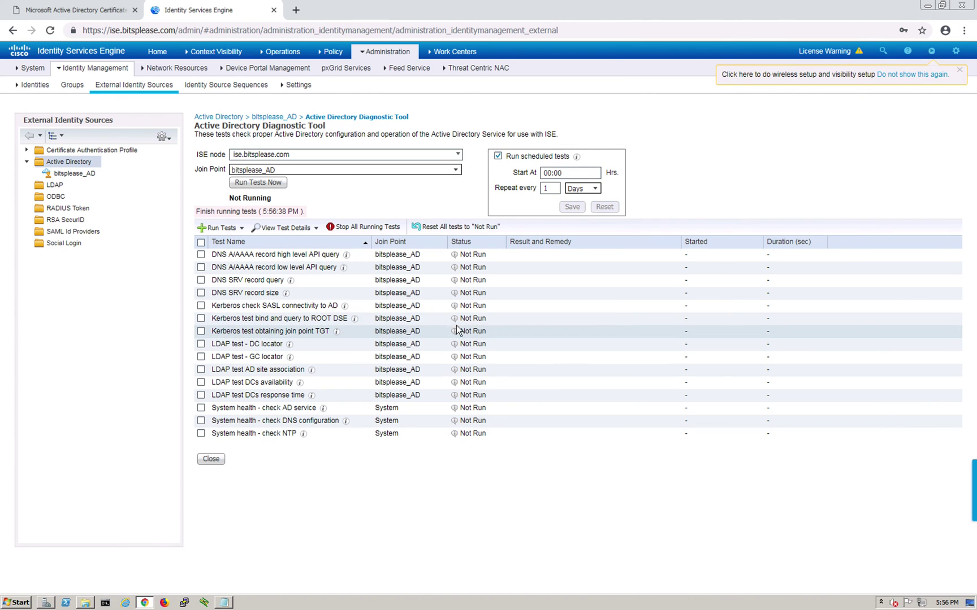
left_click(274, 185)
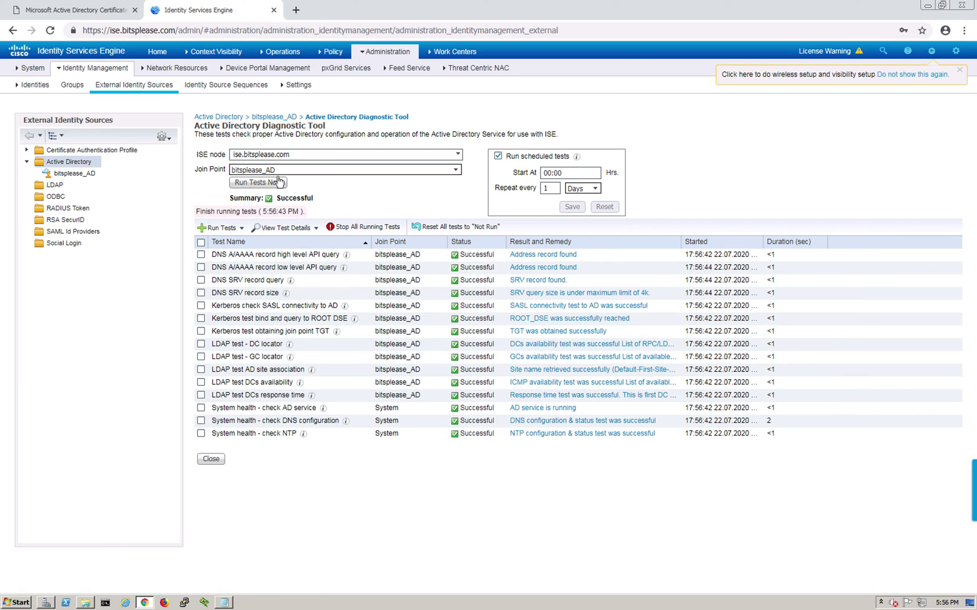
Step: Return to the bitsplease_AD join point, start a user authentication test on ise.bitsplease.com, and enter the domain user's username
left_click(274, 117)
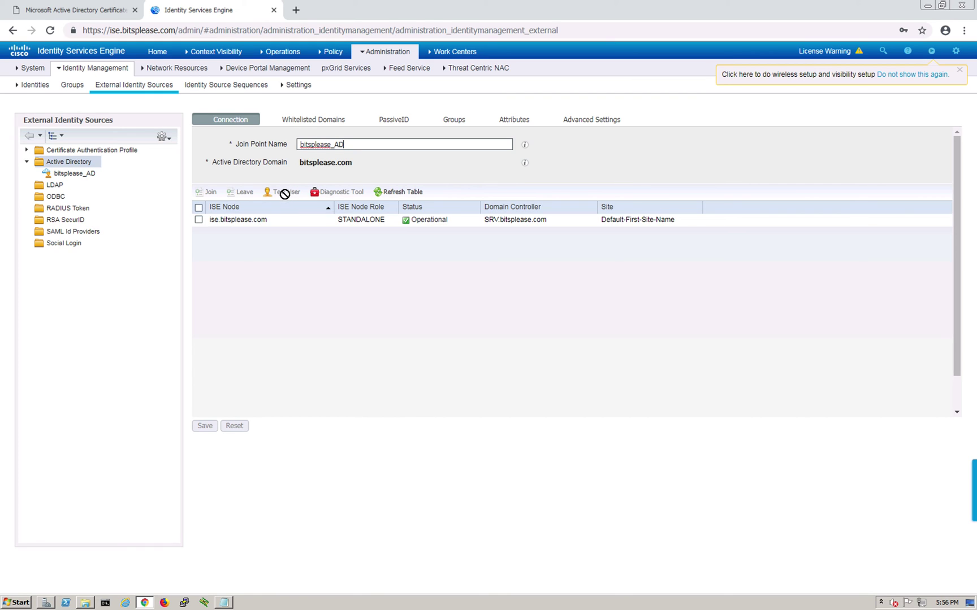
left_click(198, 219)
left_click(278, 192)
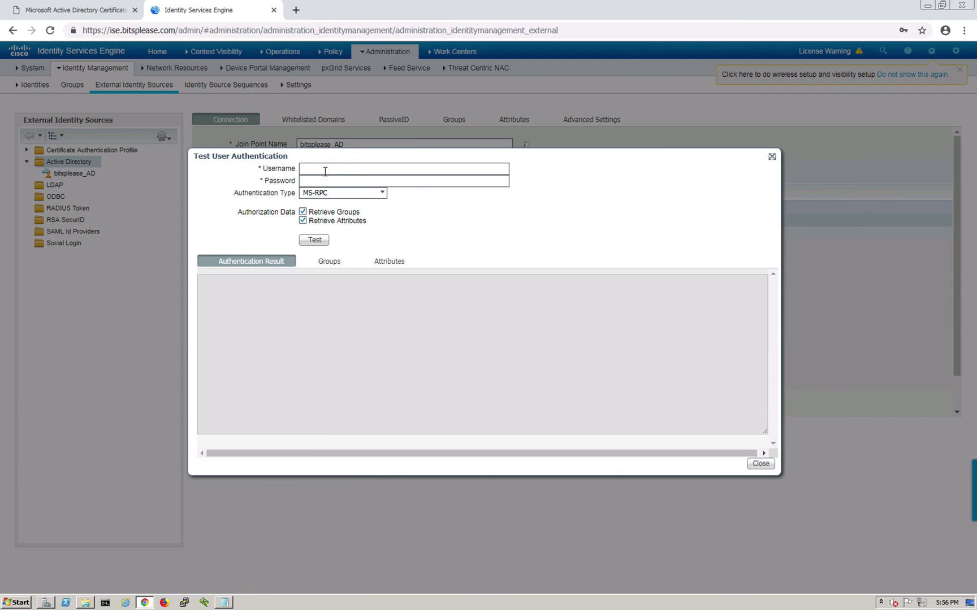
left_click(325, 172)
type("alice")
Step: Check the test user's account in the Users container of bitsplease.com in Server Manager, then minimize Server Manager
left_click(45, 603)
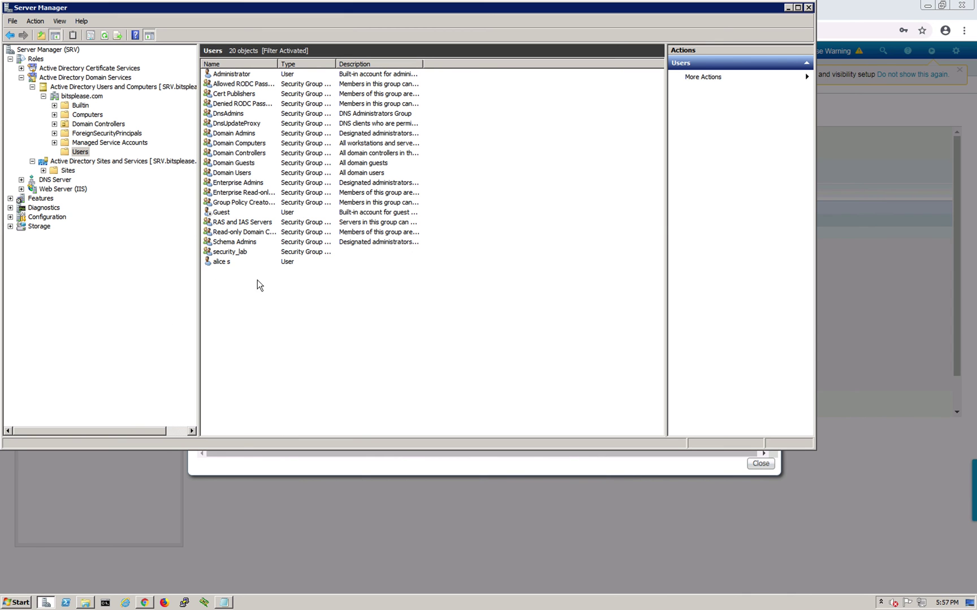
left_click(227, 262)
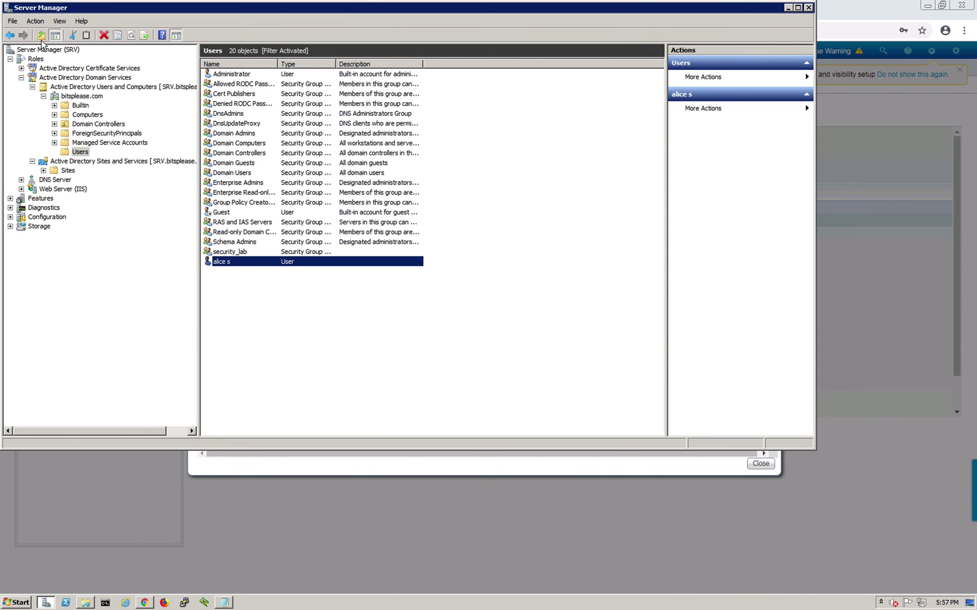
left_click(788, 8)
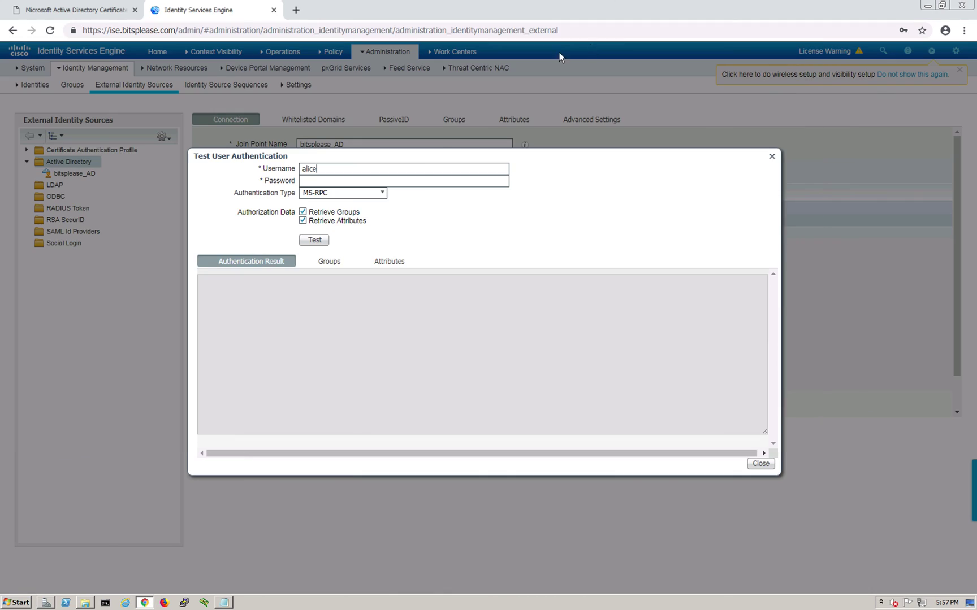
Step: Enter the test user's account password and run the MS-RPC authentication test with groups and attributes retrieval
left_click(380, 182)
type("••••••••••")
left_click(317, 242)
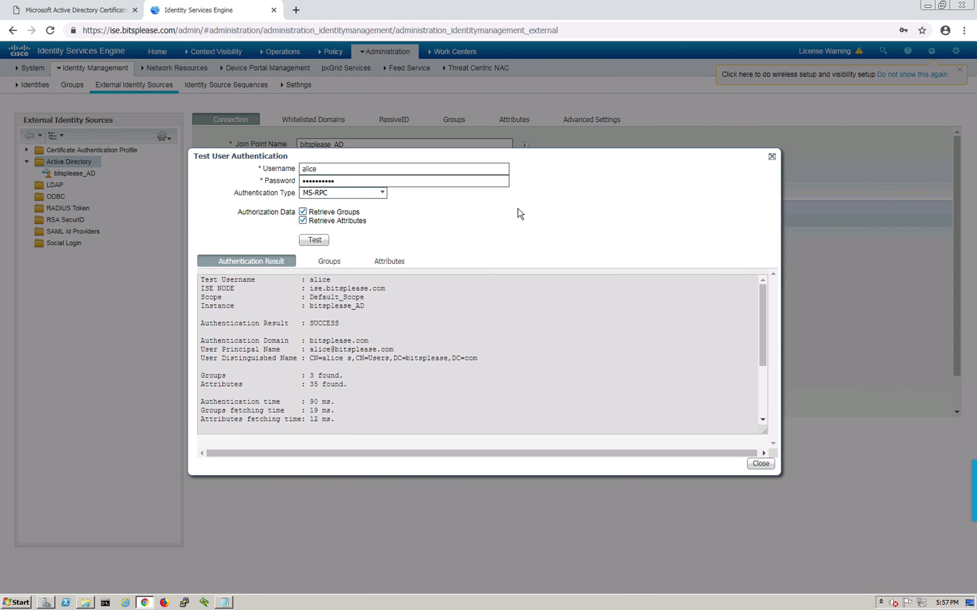
Step: Review the user's authentication result and domain details, close the test dialog, and dismiss the browser's password-saving prompt
left_click_drag(301, 280, 366, 421)
scroll(348, 354, "up", 2)
double_click(316, 326)
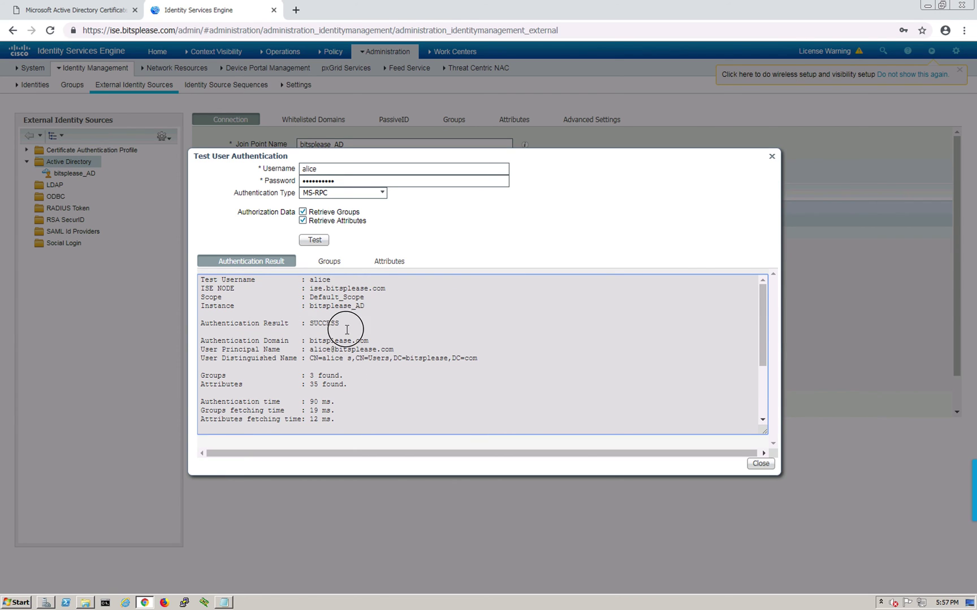
left_click_drag(313, 341, 423, 374)
left_click(423, 374)
left_click(772, 158)
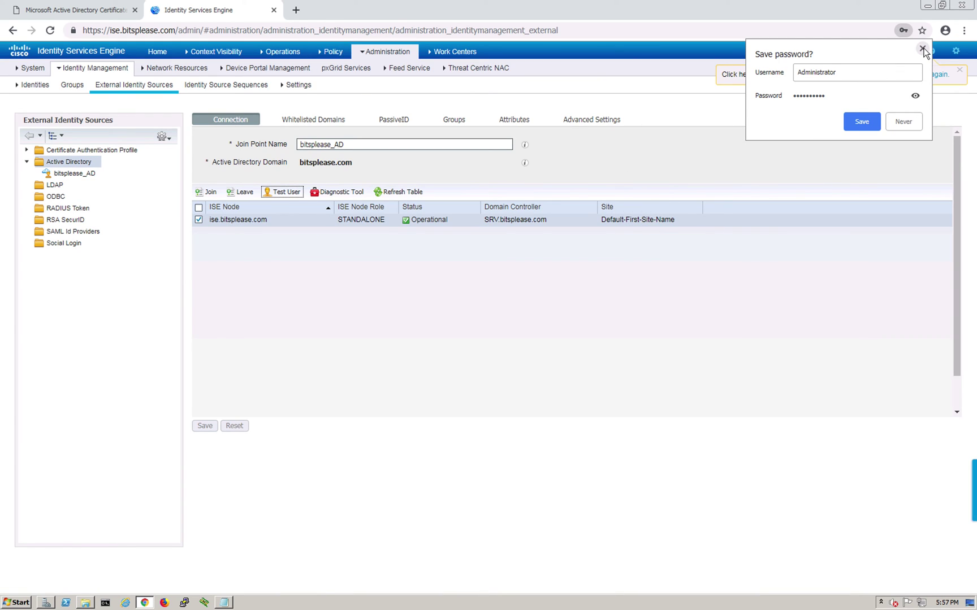
left_click(861, 121)
left_click(461, 297)
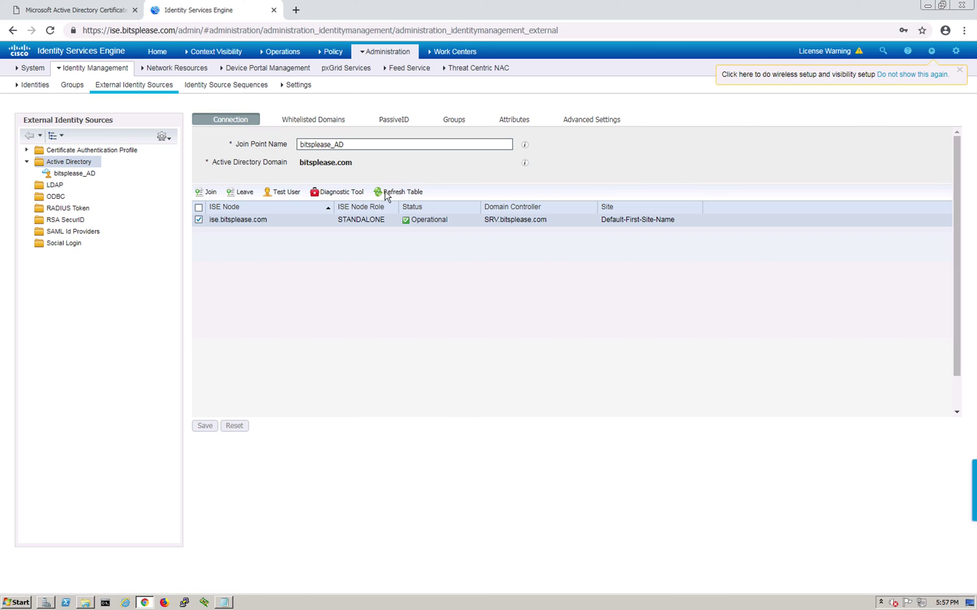
Step: Open the directory group selection for the bitsplease_AD join point and retrieve all groups from bitsplease.com
left_click(456, 120)
left_click(240, 141)
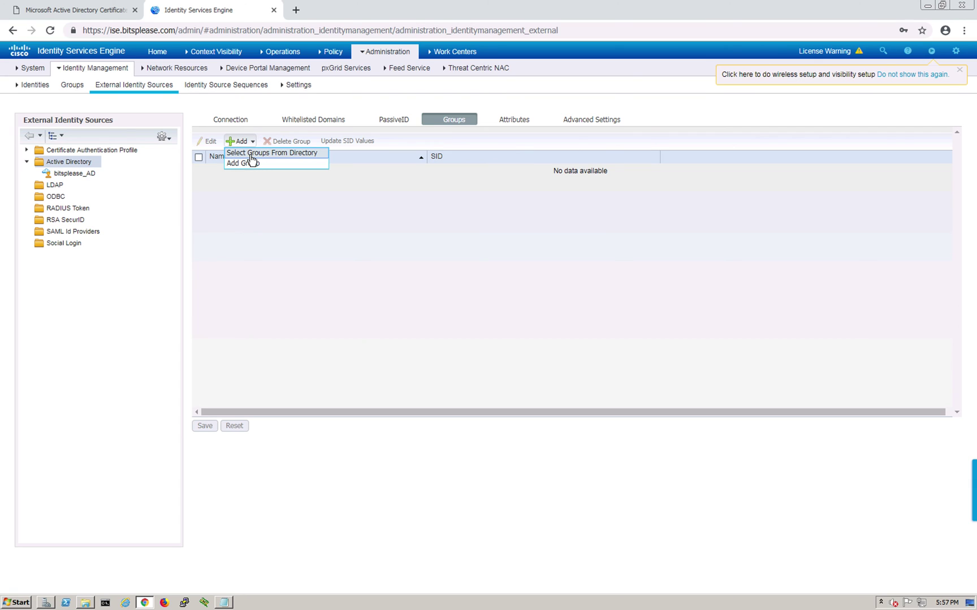
left_click(251, 154)
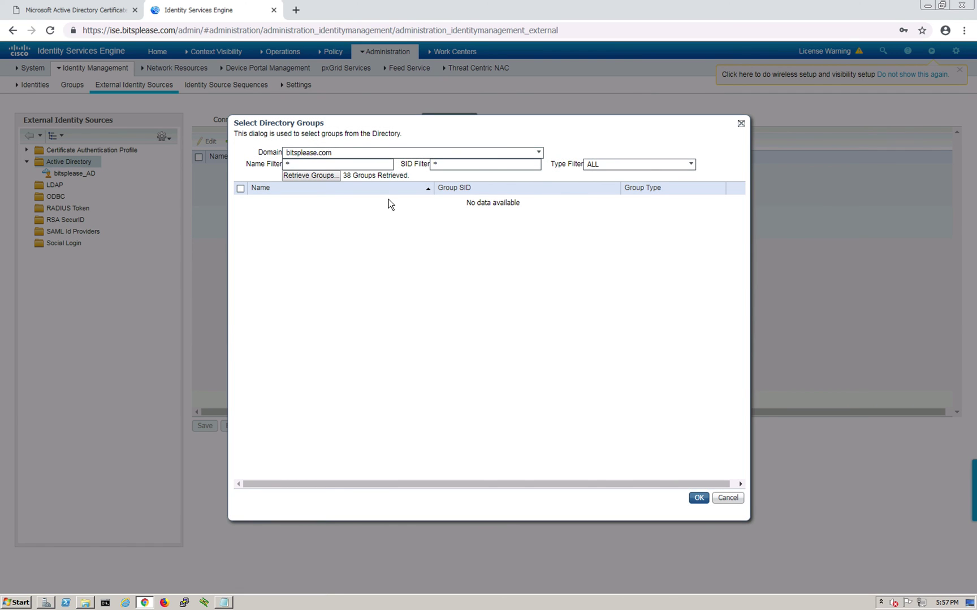
left_click(312, 178)
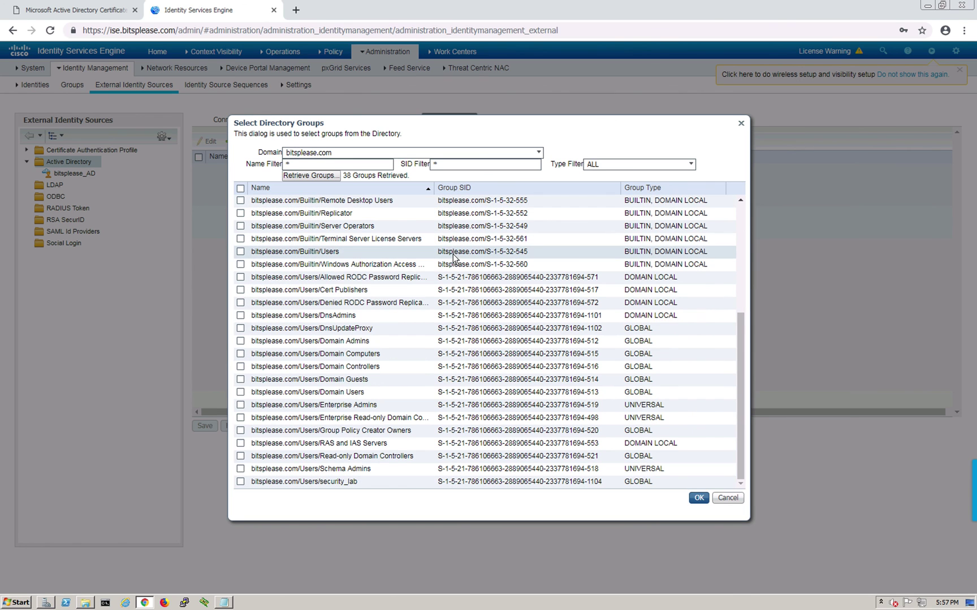
Step: Add the group bitsplease.com/Users/security_lab to the join point, save the change, and return to the connection settings
left_click(740, 350)
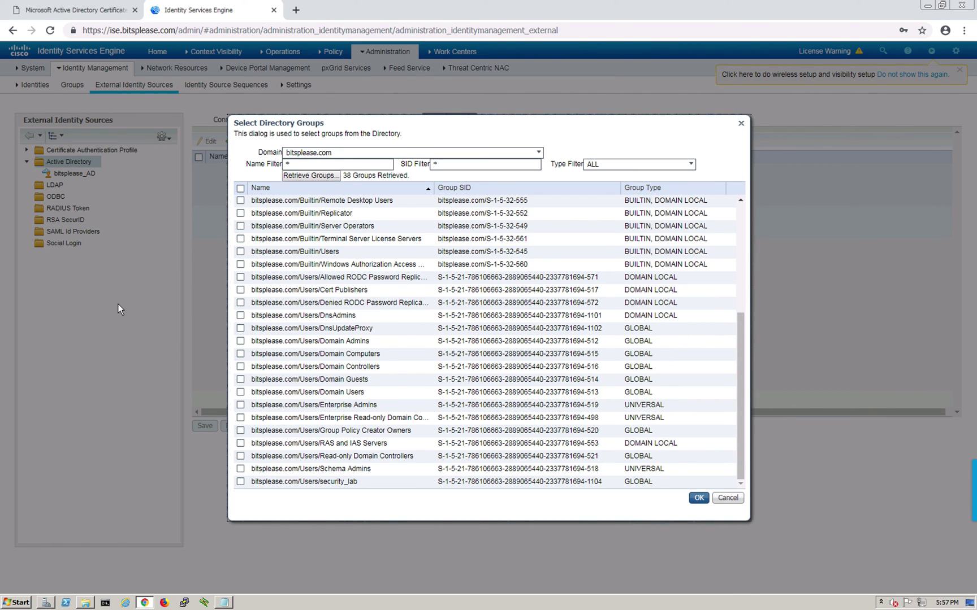
scroll(242, 486, "down", 2)
left_click(241, 482)
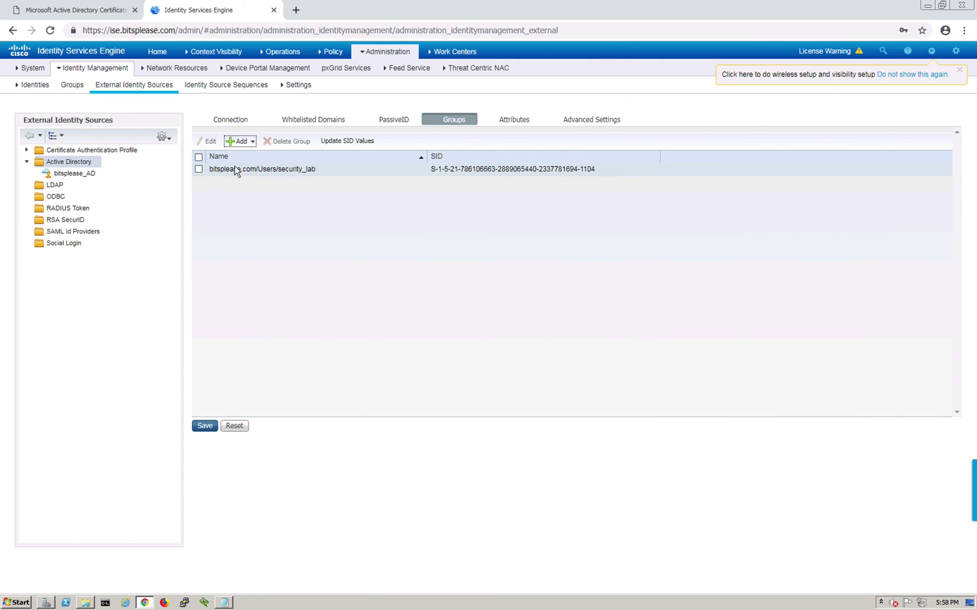
left_click(205, 426)
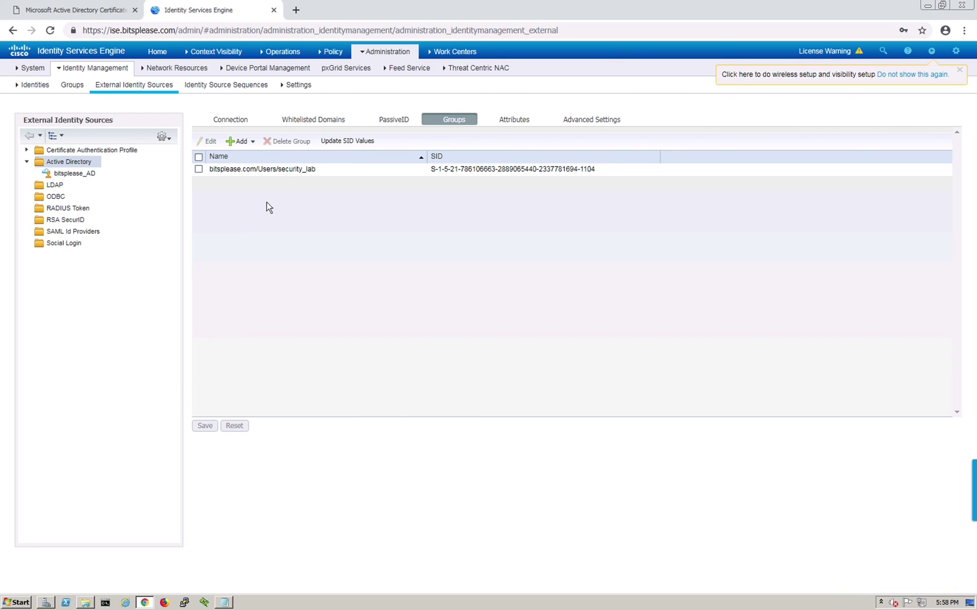
mouse_move(452, 51)
left_click(231, 120)
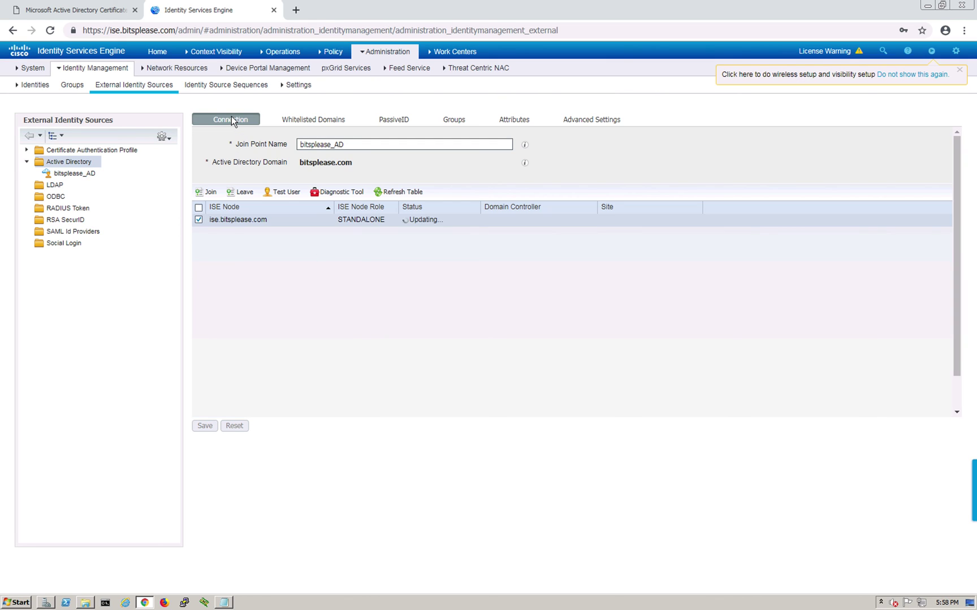